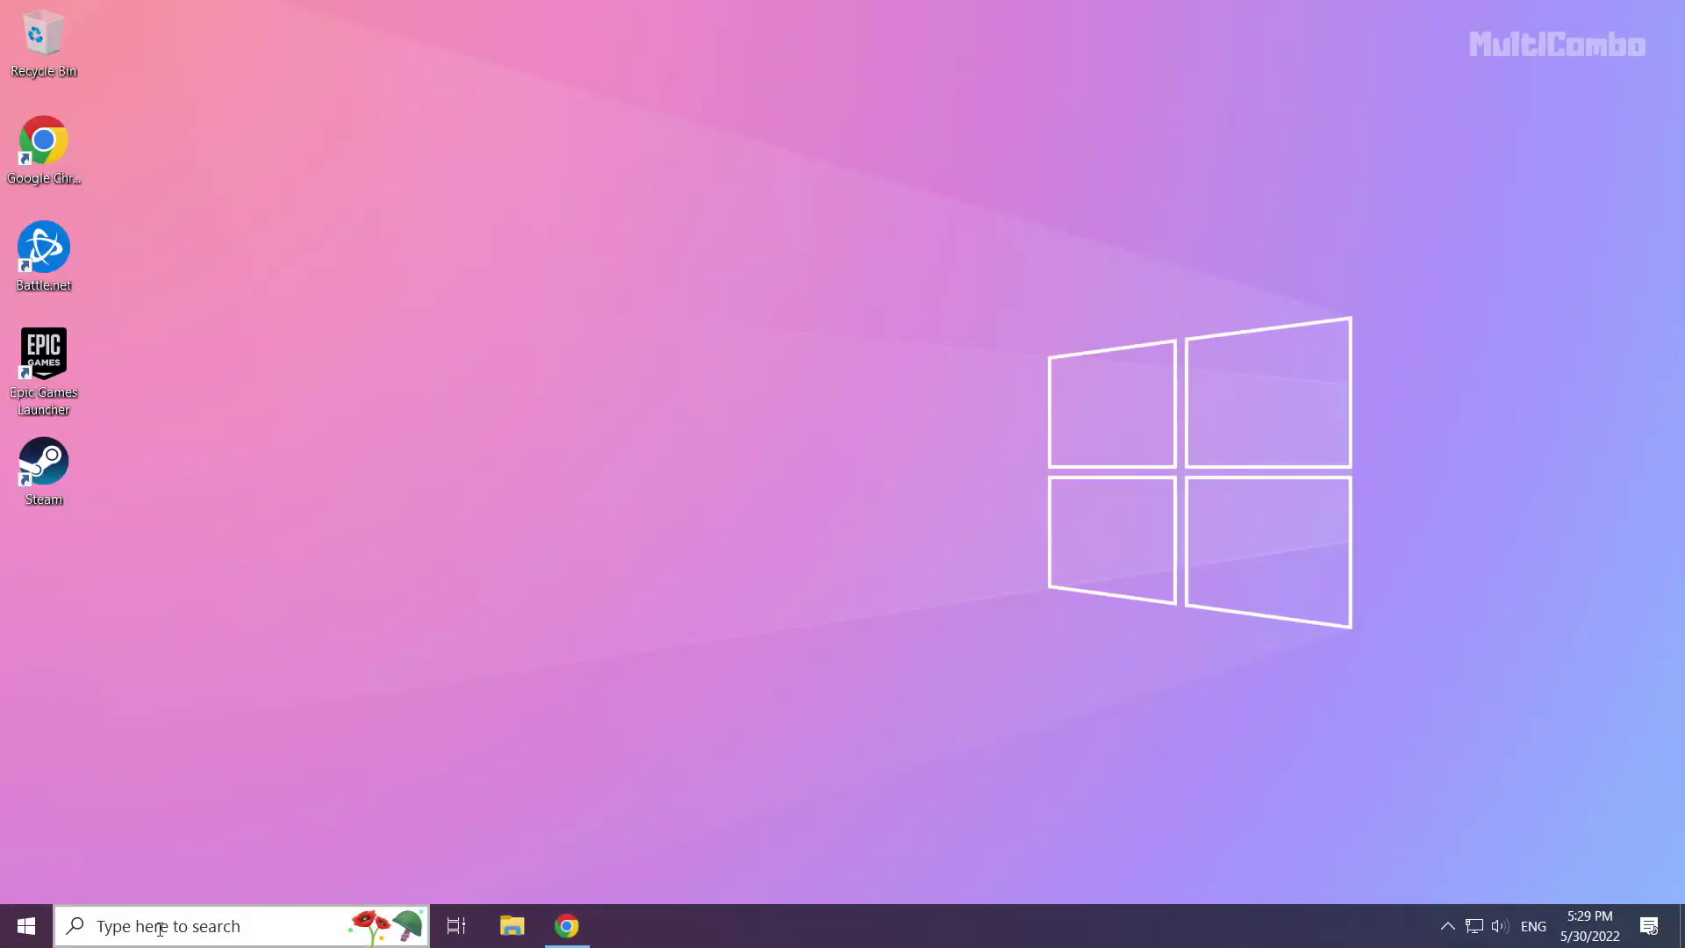
# Search Windows for 'device manager'
pyautogui.click(204, 925)
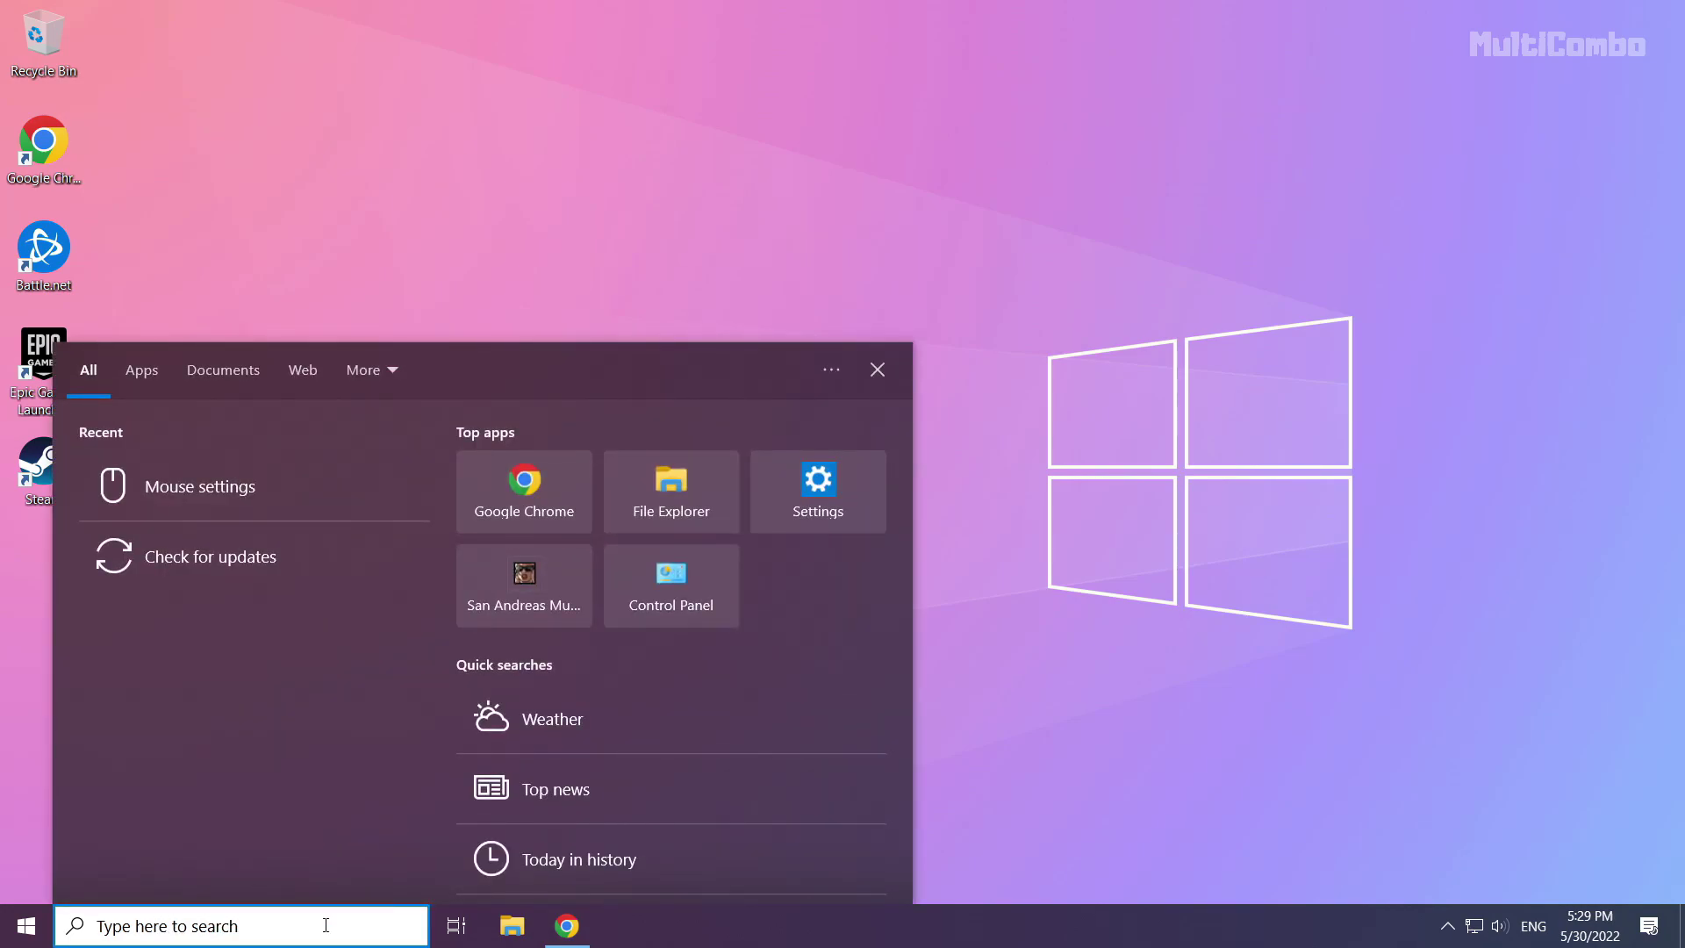
pyautogui.write('devic')
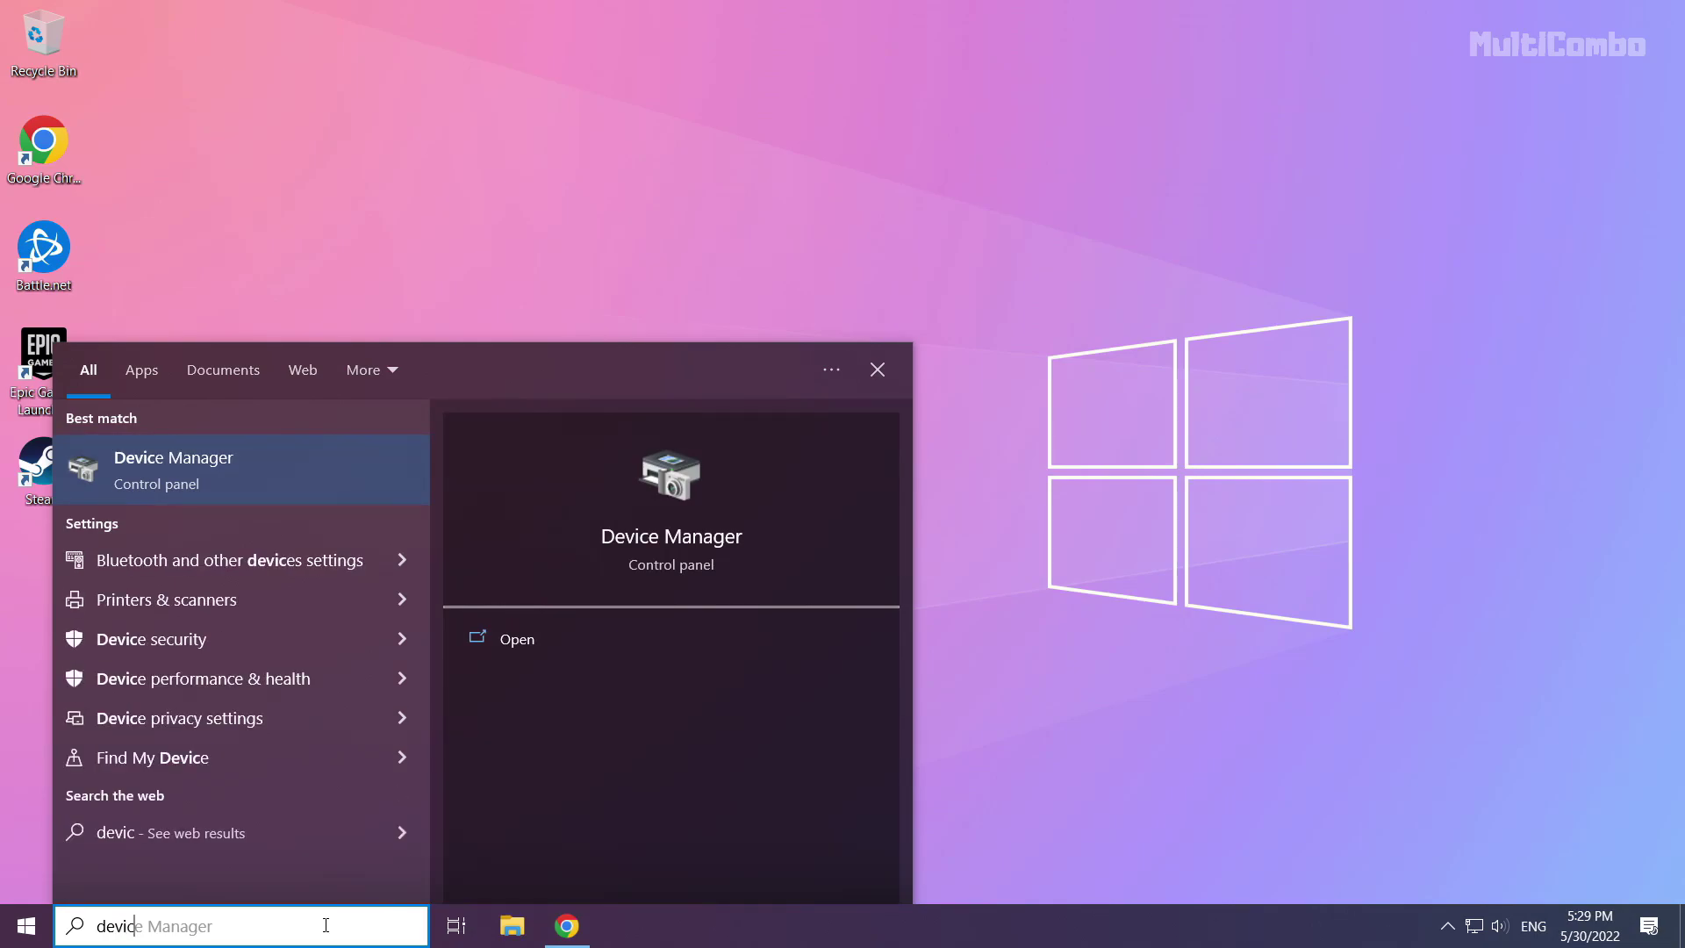
pyautogui.write('e mana')
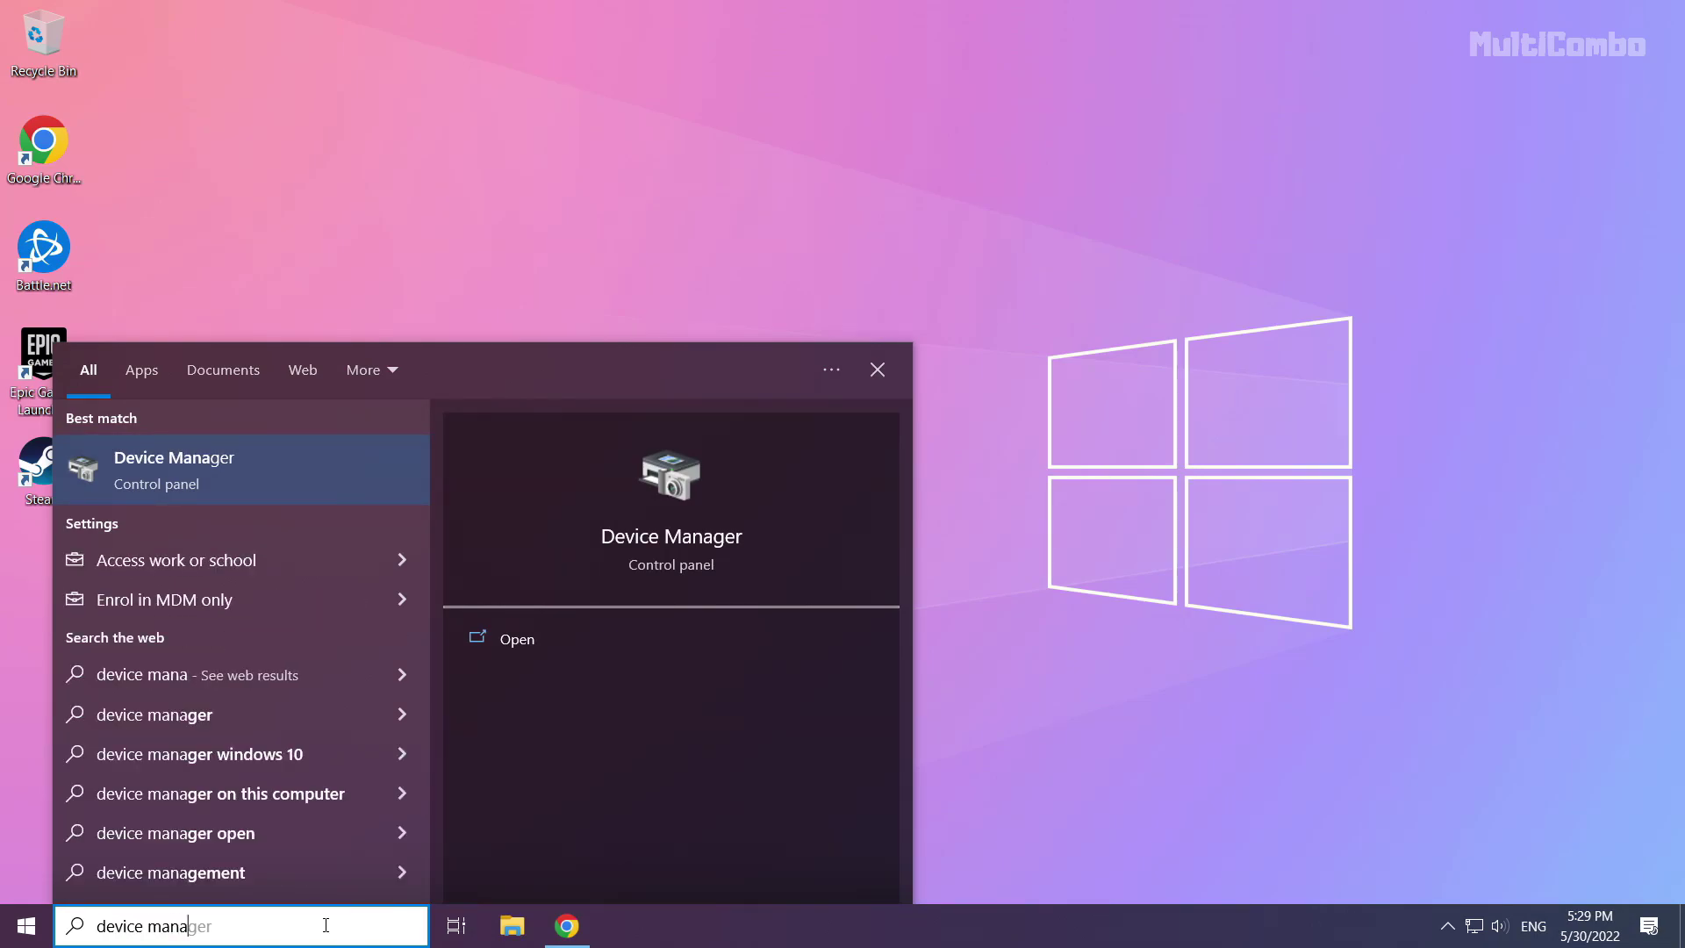
pyautogui.write('ger')
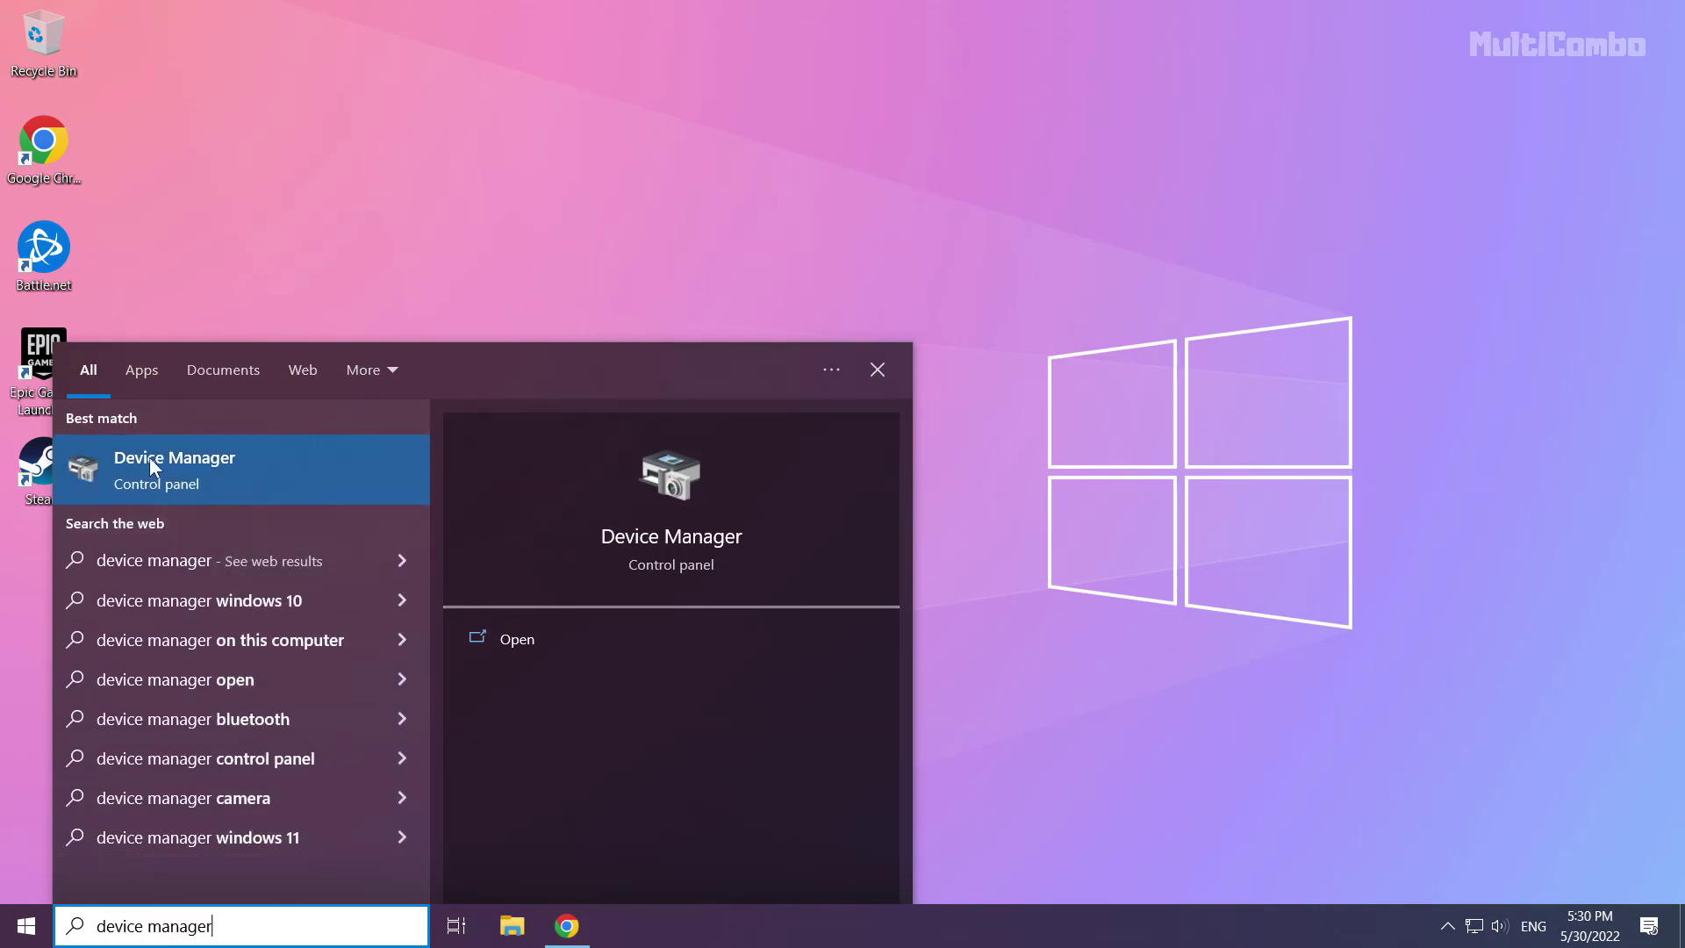
# Open Device Manager, centre its window, and expand Display adapters
pyautogui.click(194, 467)
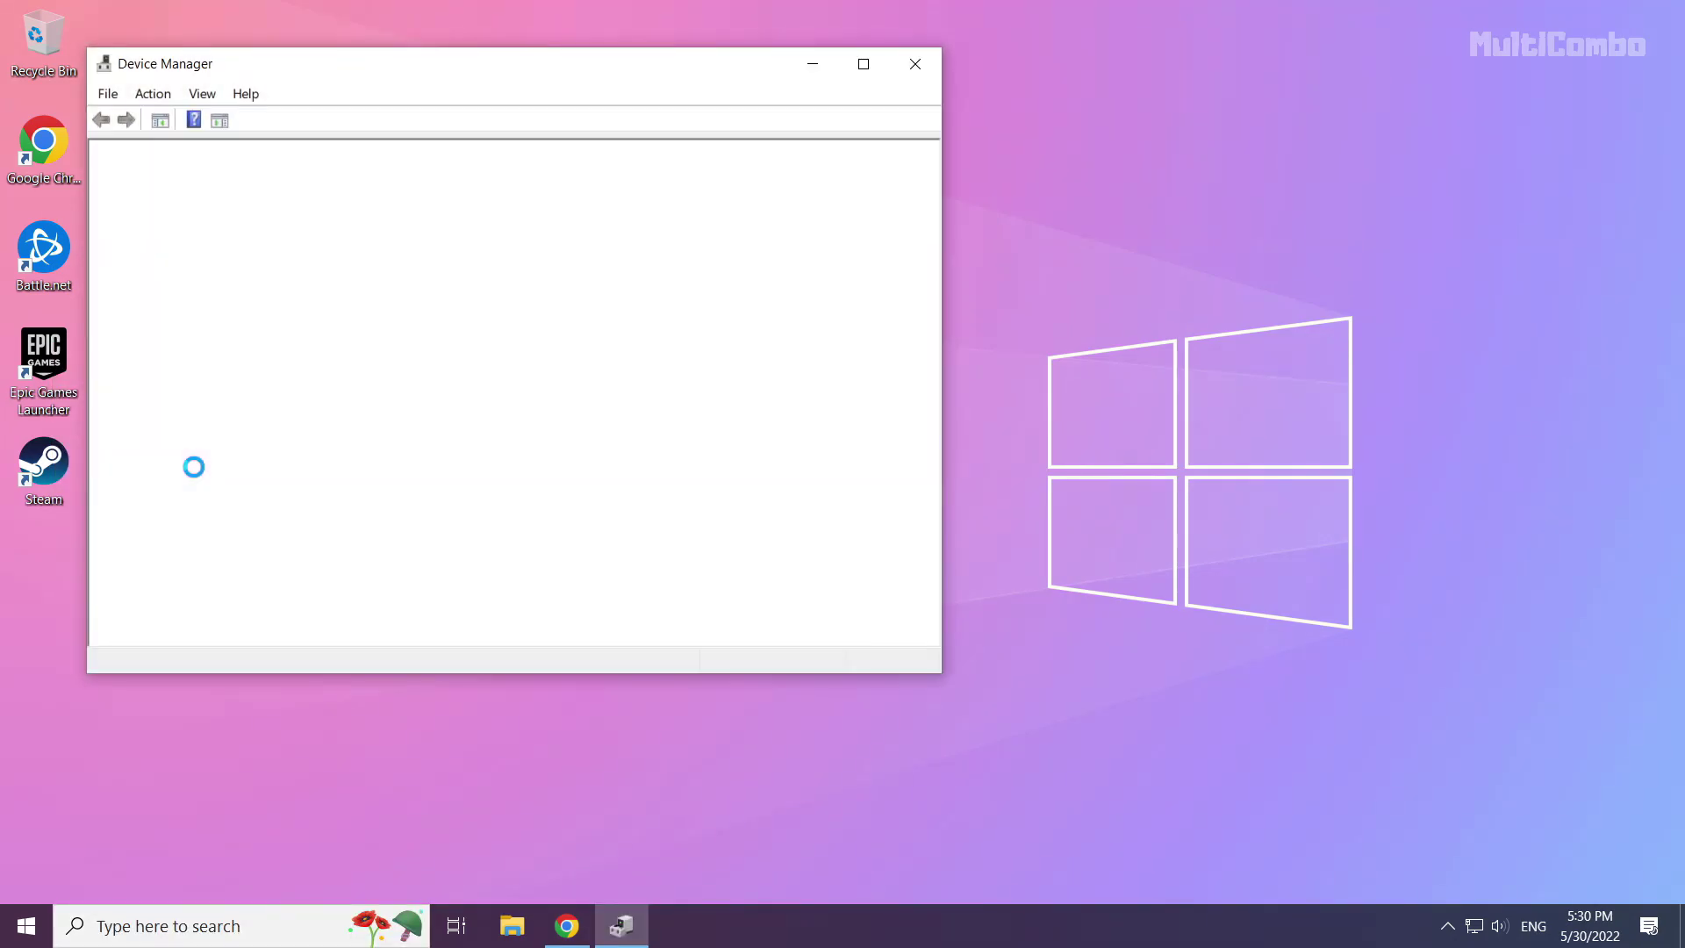
pyautogui.moveTo(389, 66); pyautogui.dragTo(711, 155)
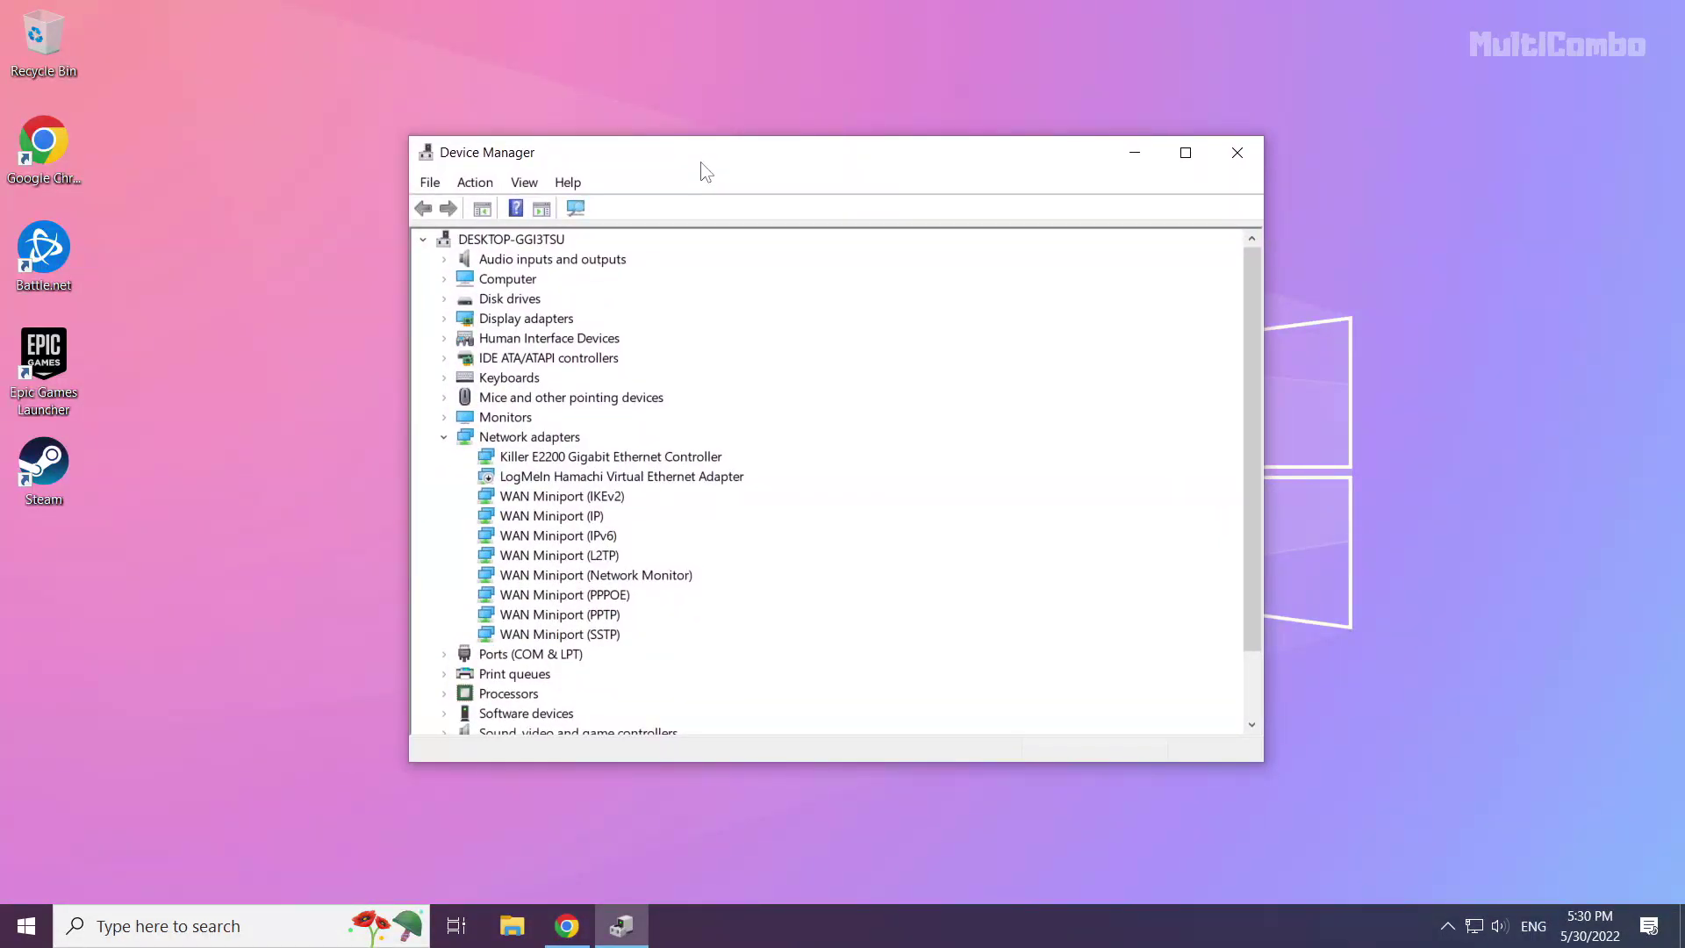
pyautogui.click(466, 322)
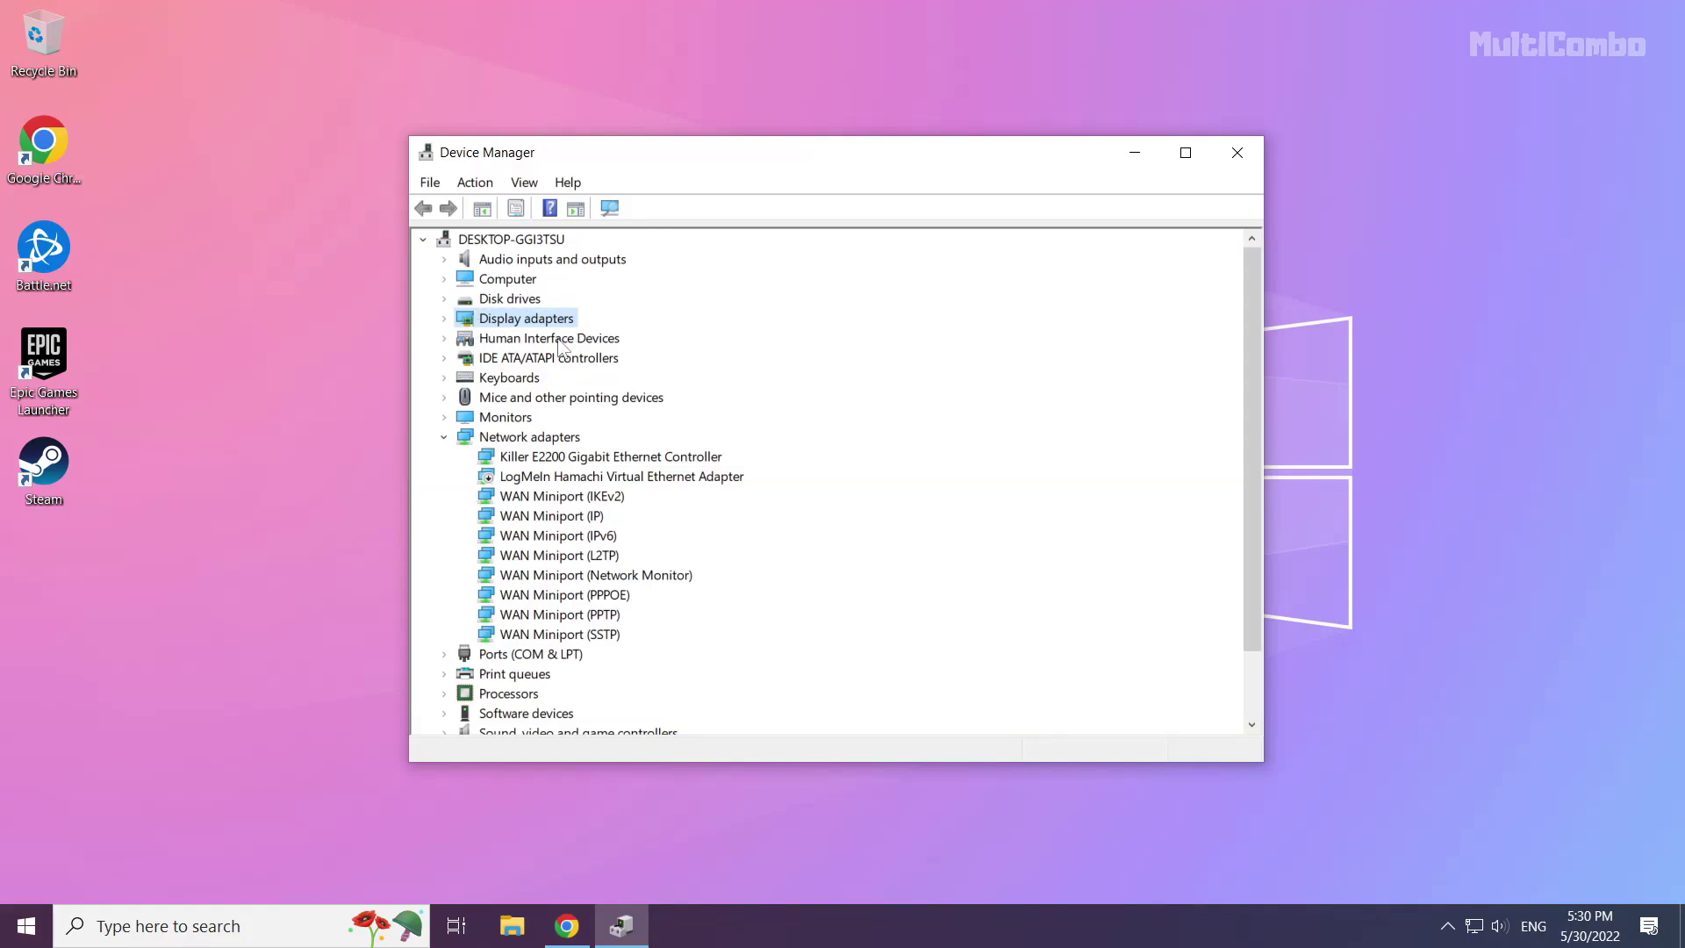
pyautogui.click(444, 319)
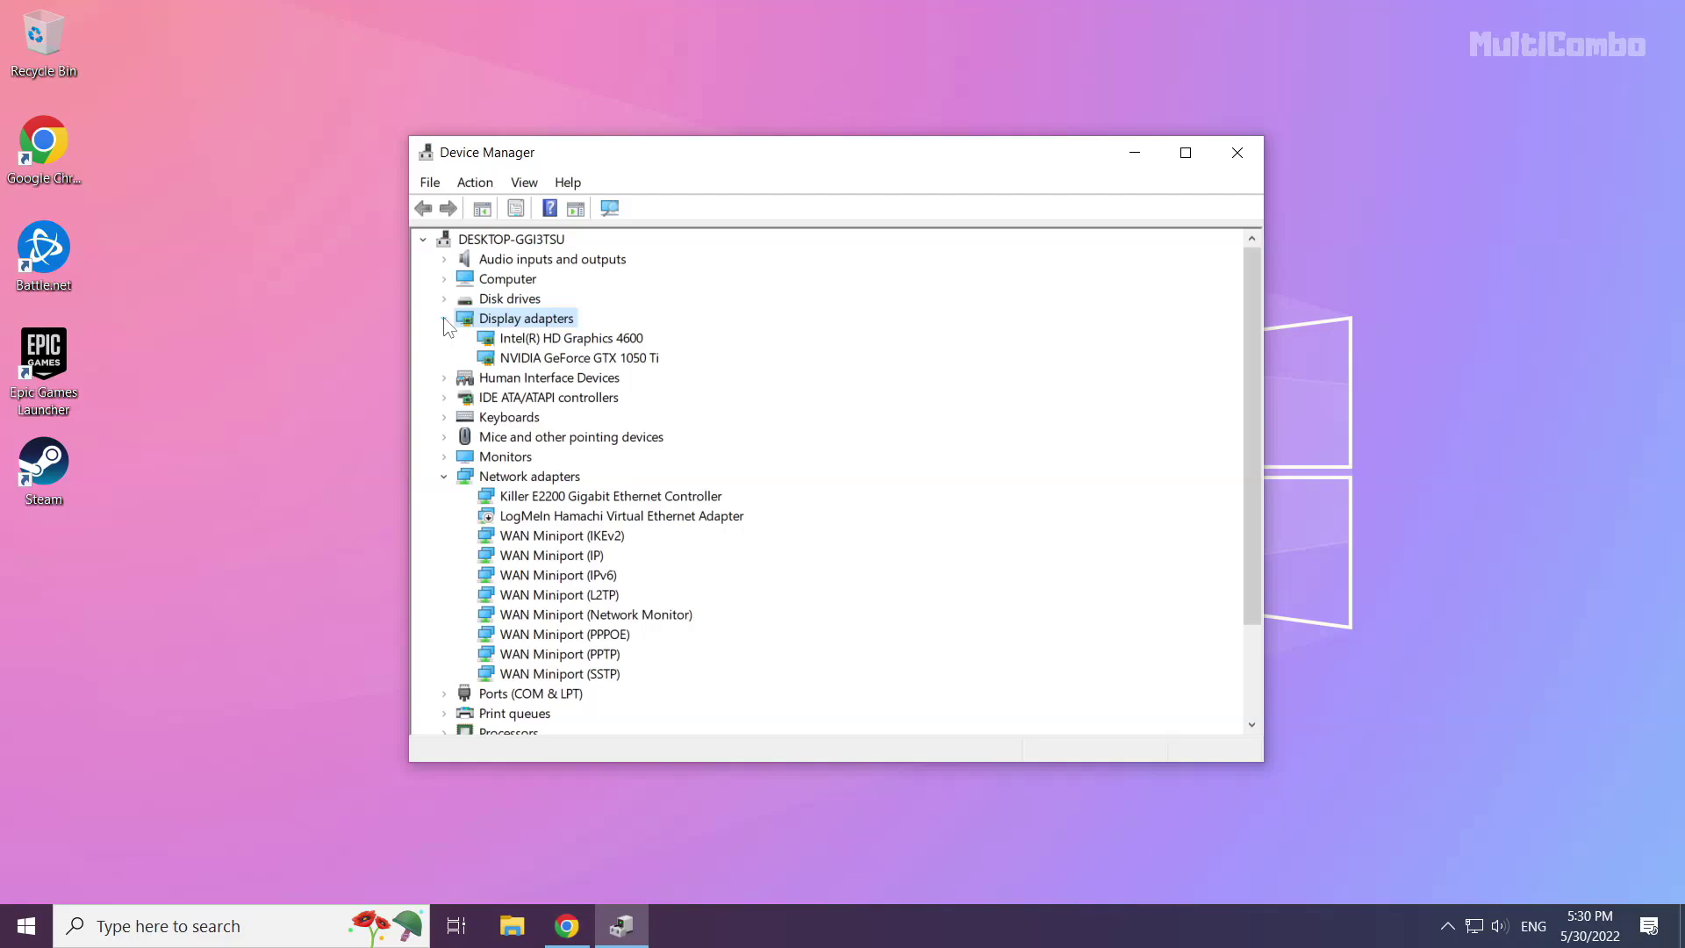
# Run an automatic driver search for the NVIDIA GeForce GTX 1050 Ti
pyautogui.click(544, 360)
pyautogui.click(551, 339)
pyautogui.click(551, 360)
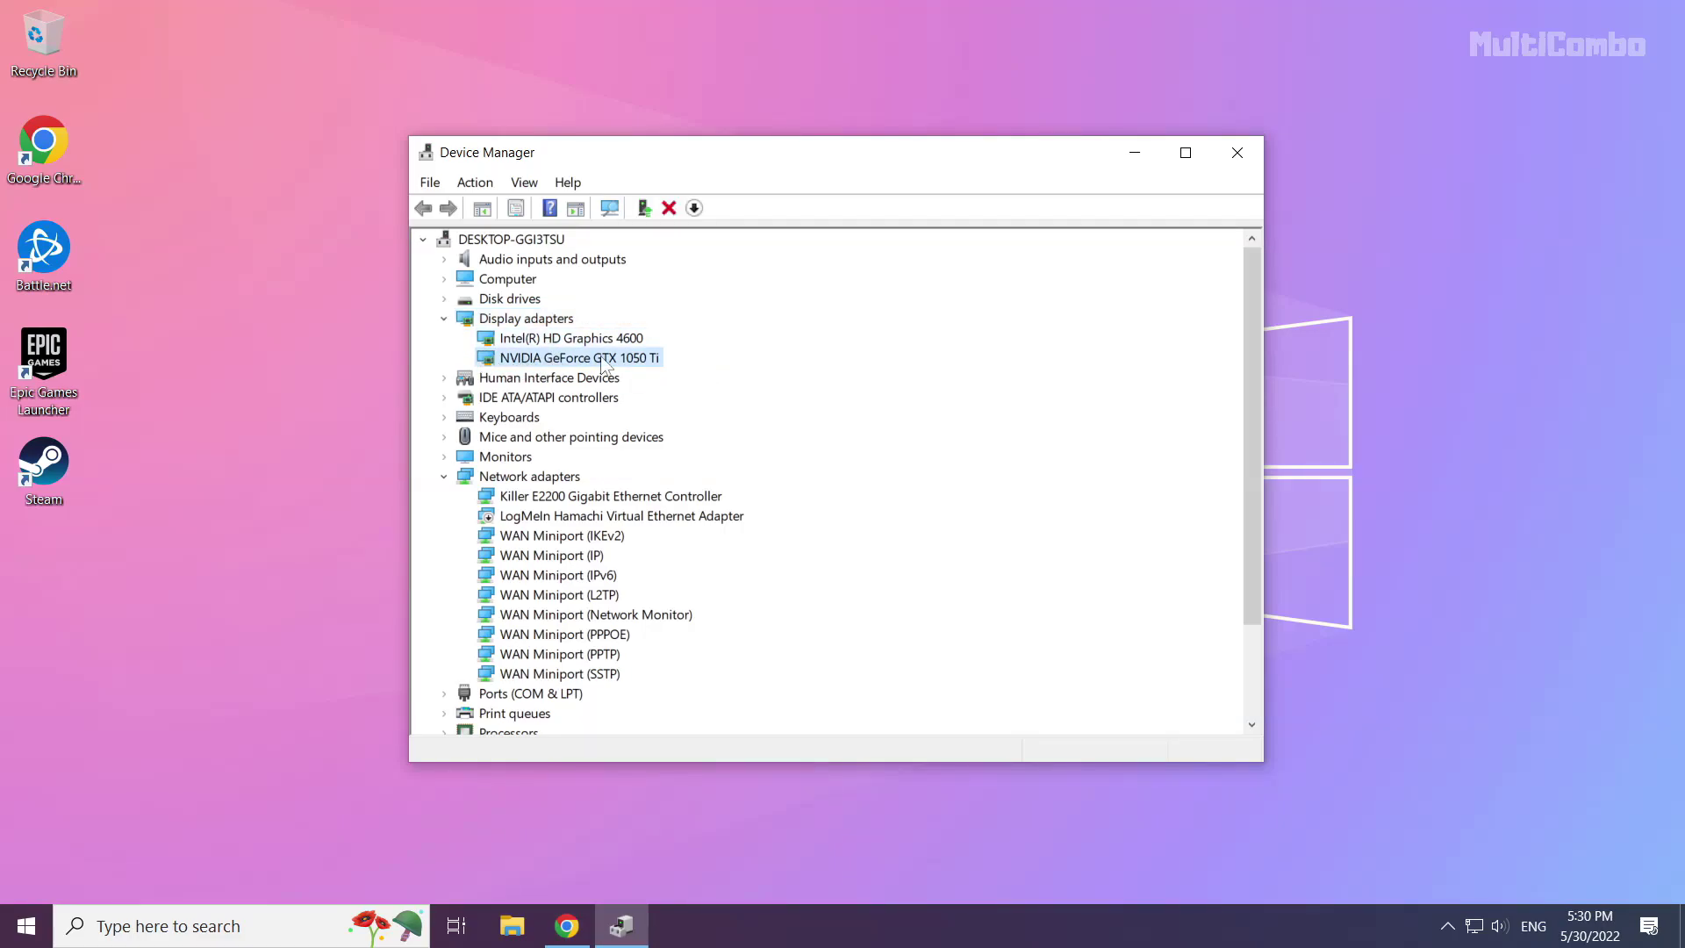
pyautogui.rightClick(550, 360)
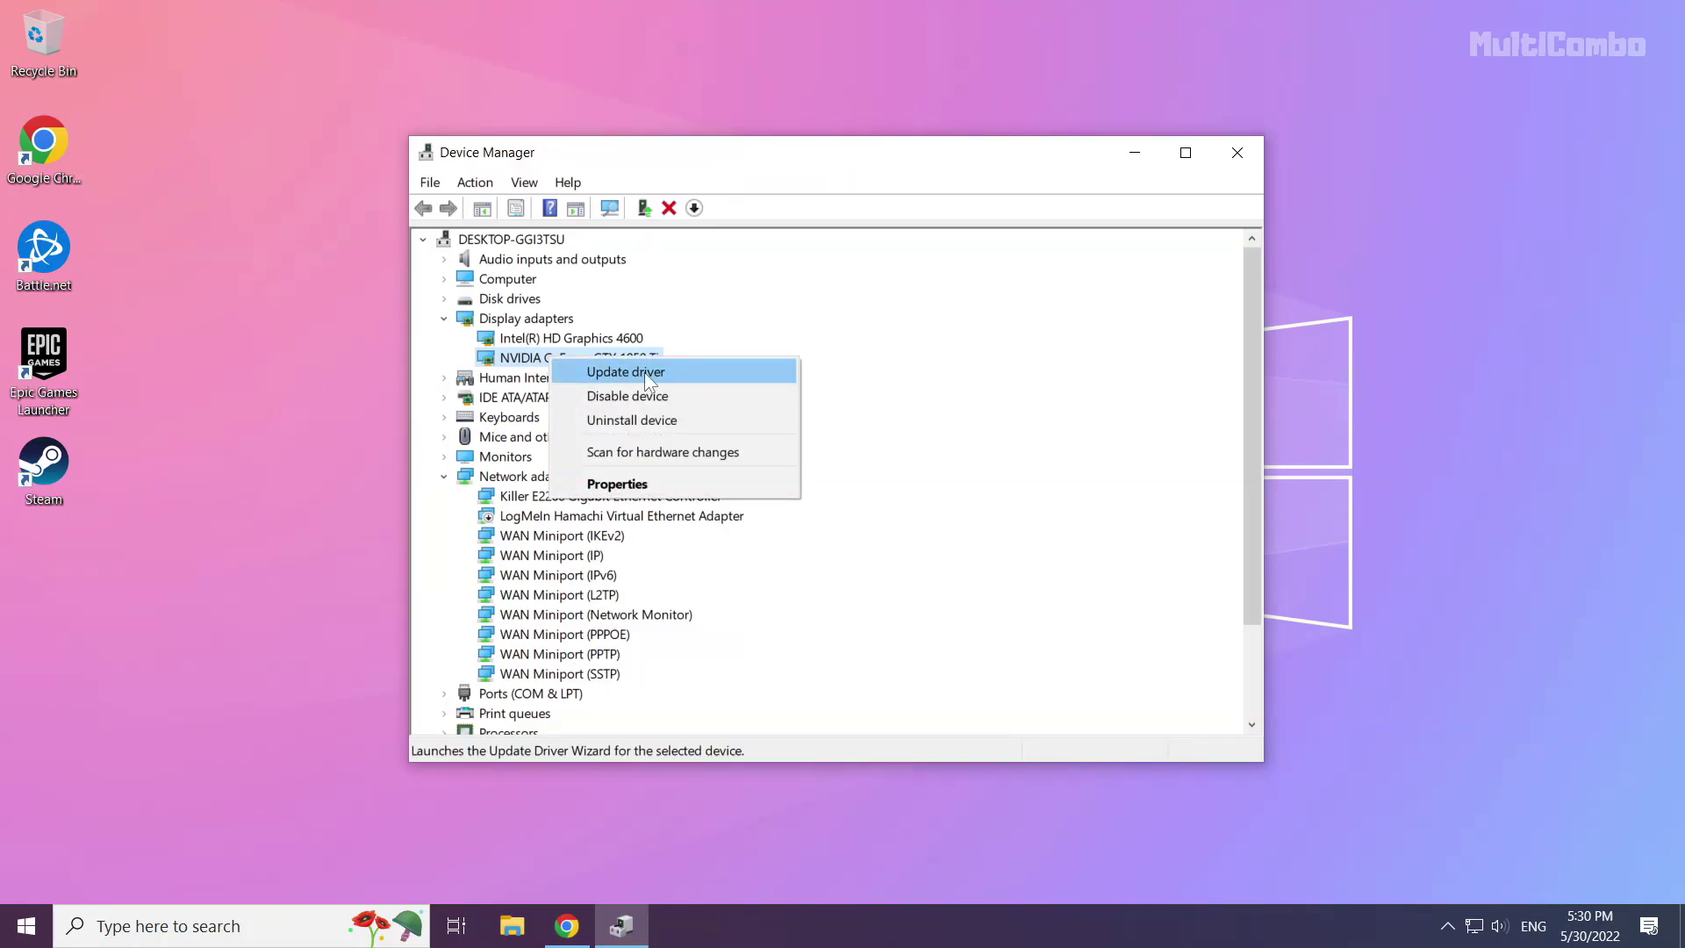
pyautogui.click(654, 380)
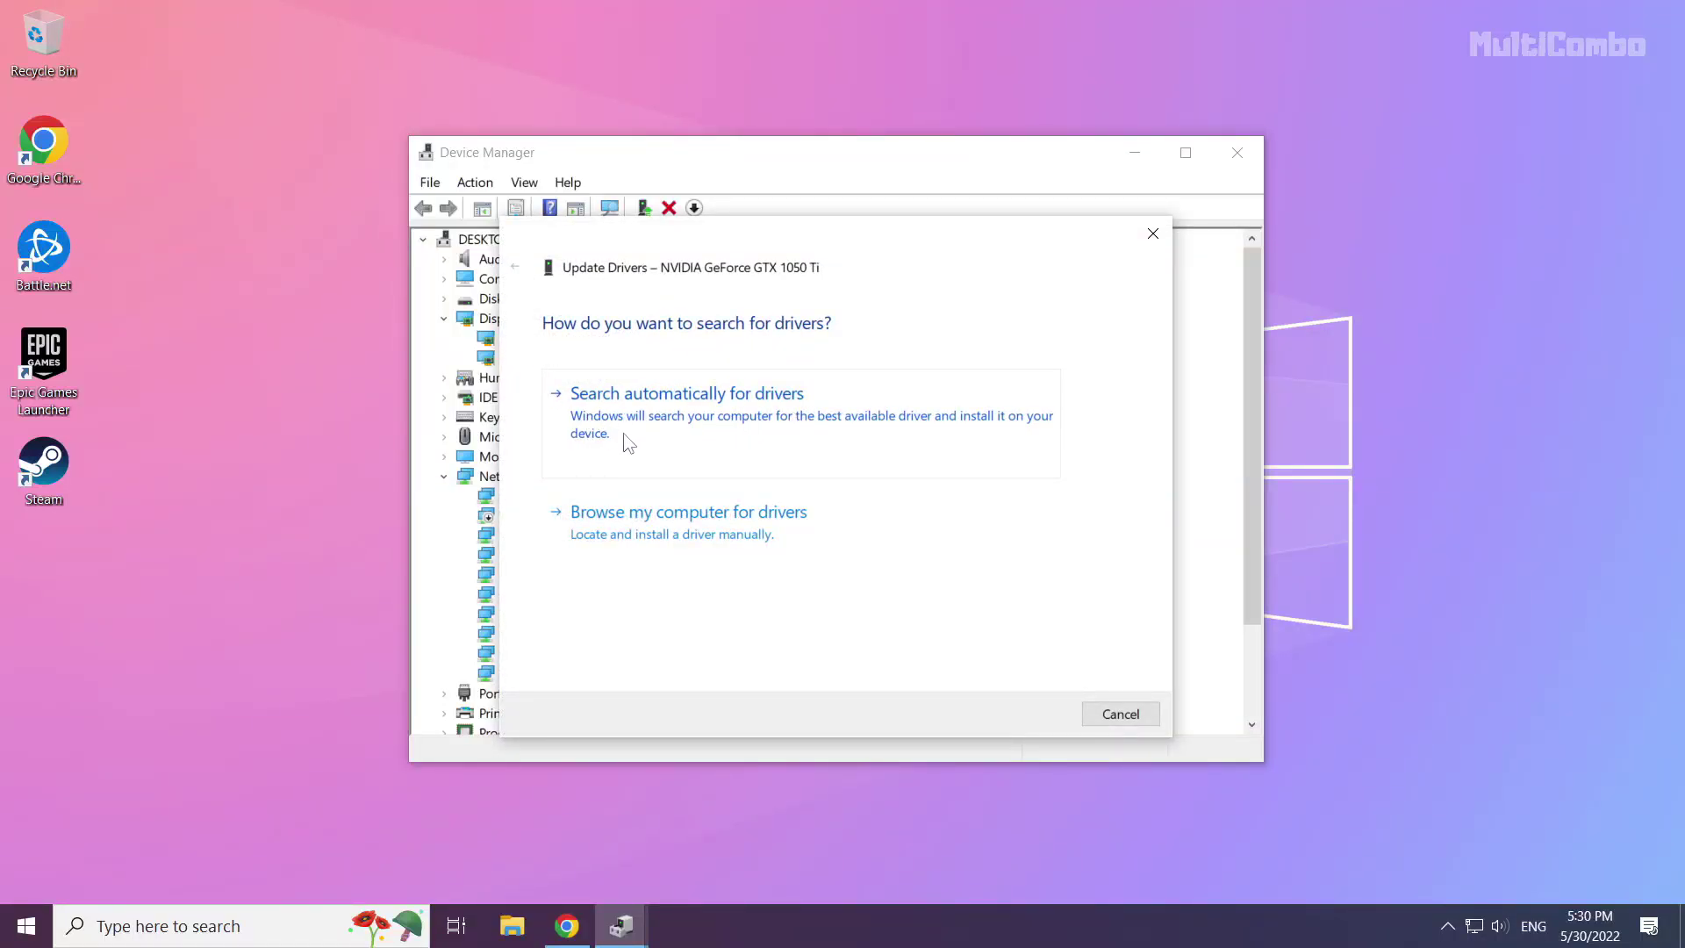
pyautogui.click(755, 445)
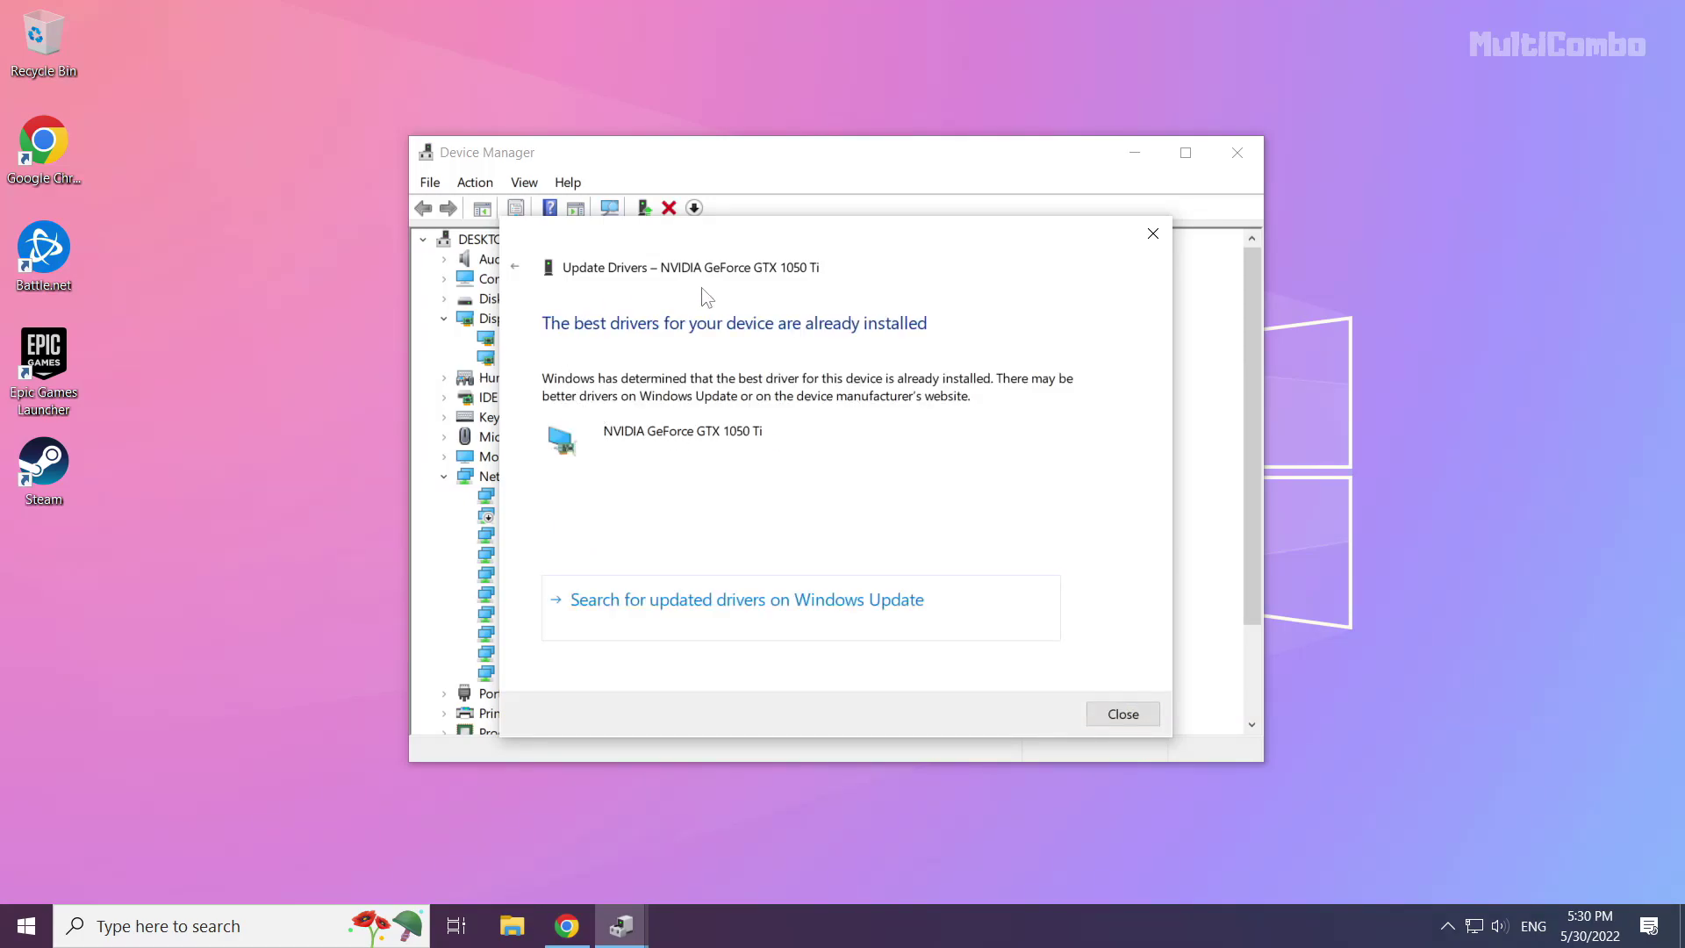
# Run an automatic driver search for the Intel(R) HD Graphics 4600, which finds drivers already current
pyautogui.click(1124, 714)
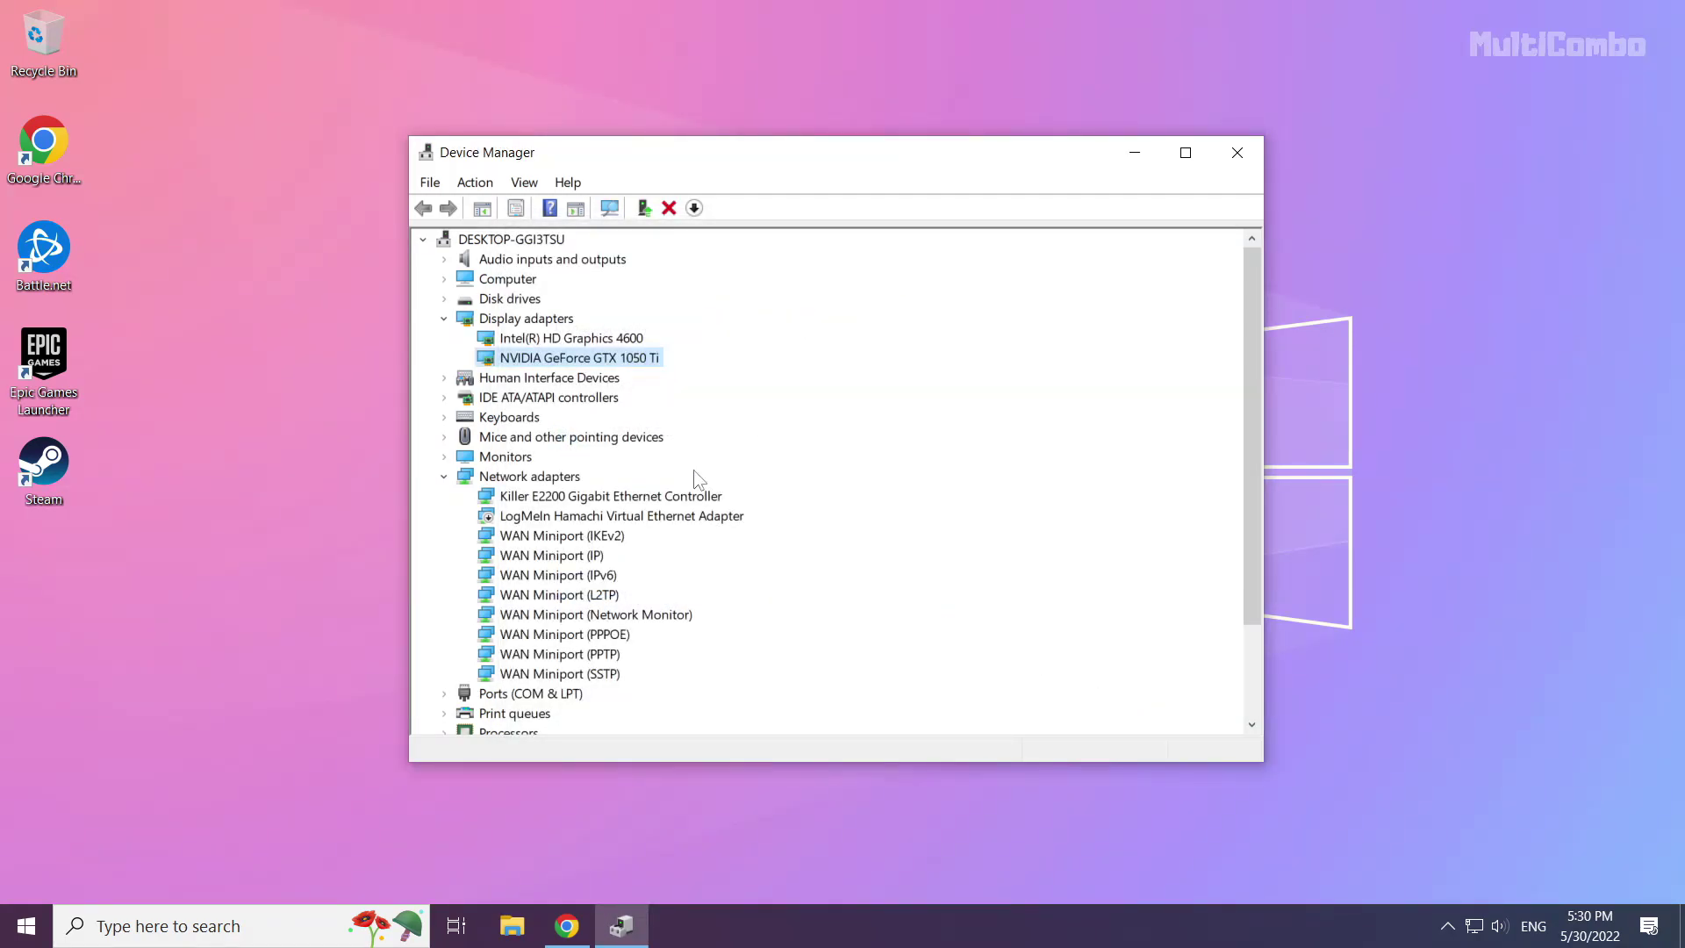
pyautogui.click(530, 341)
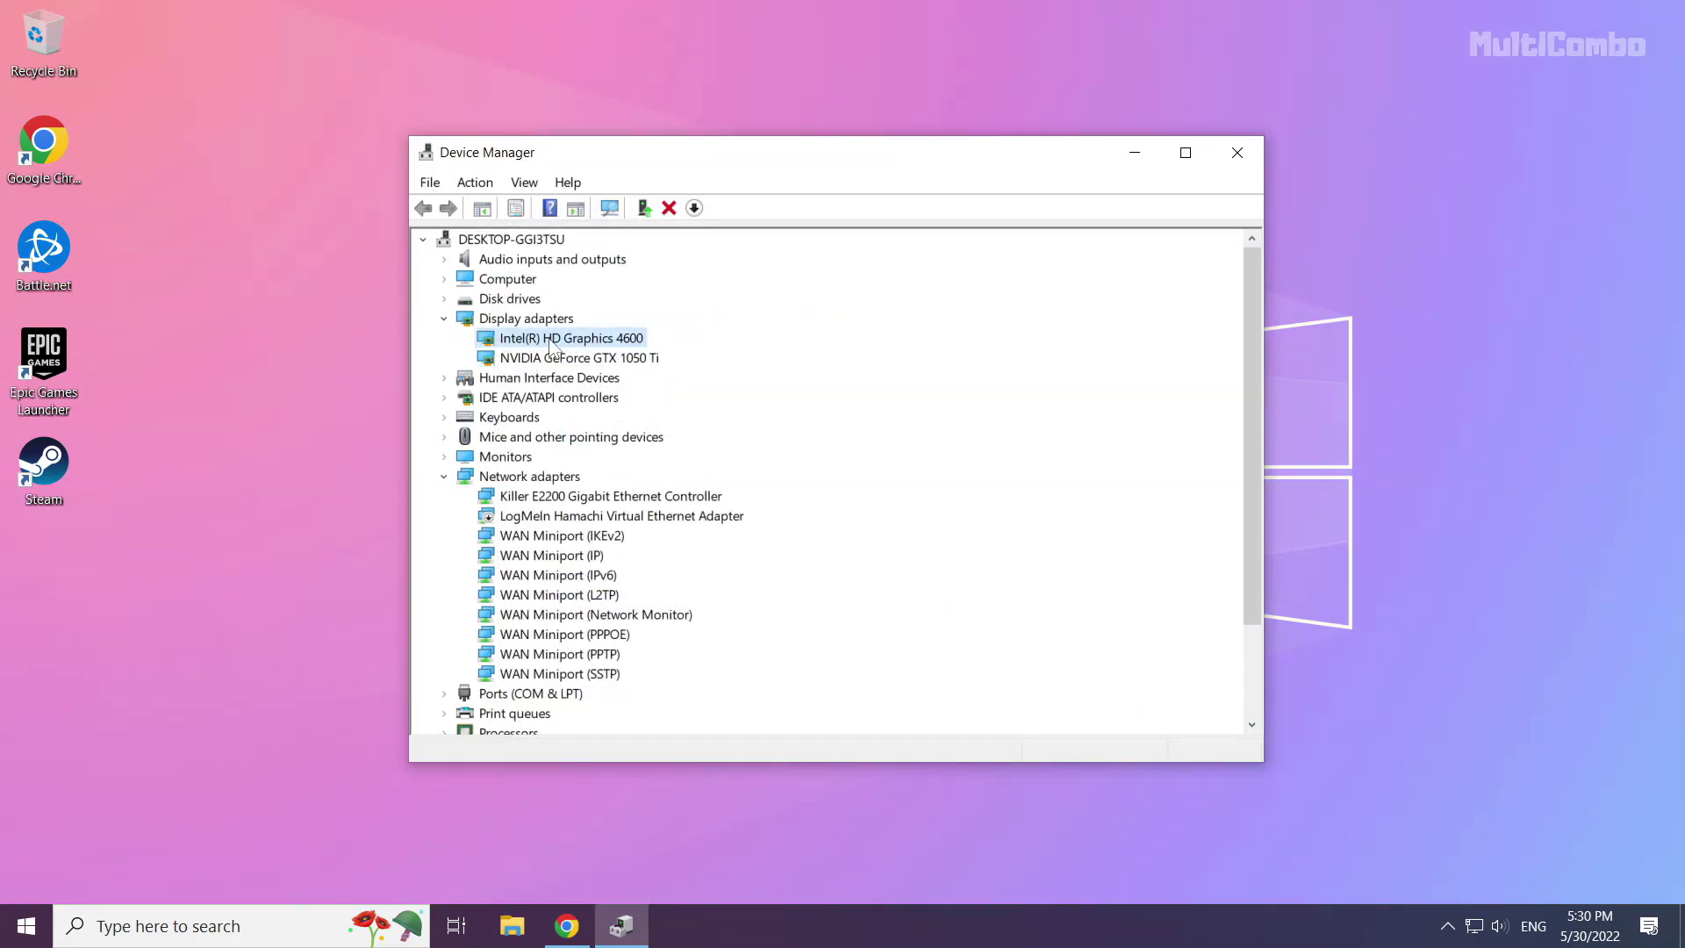
pyautogui.rightClick(569, 344)
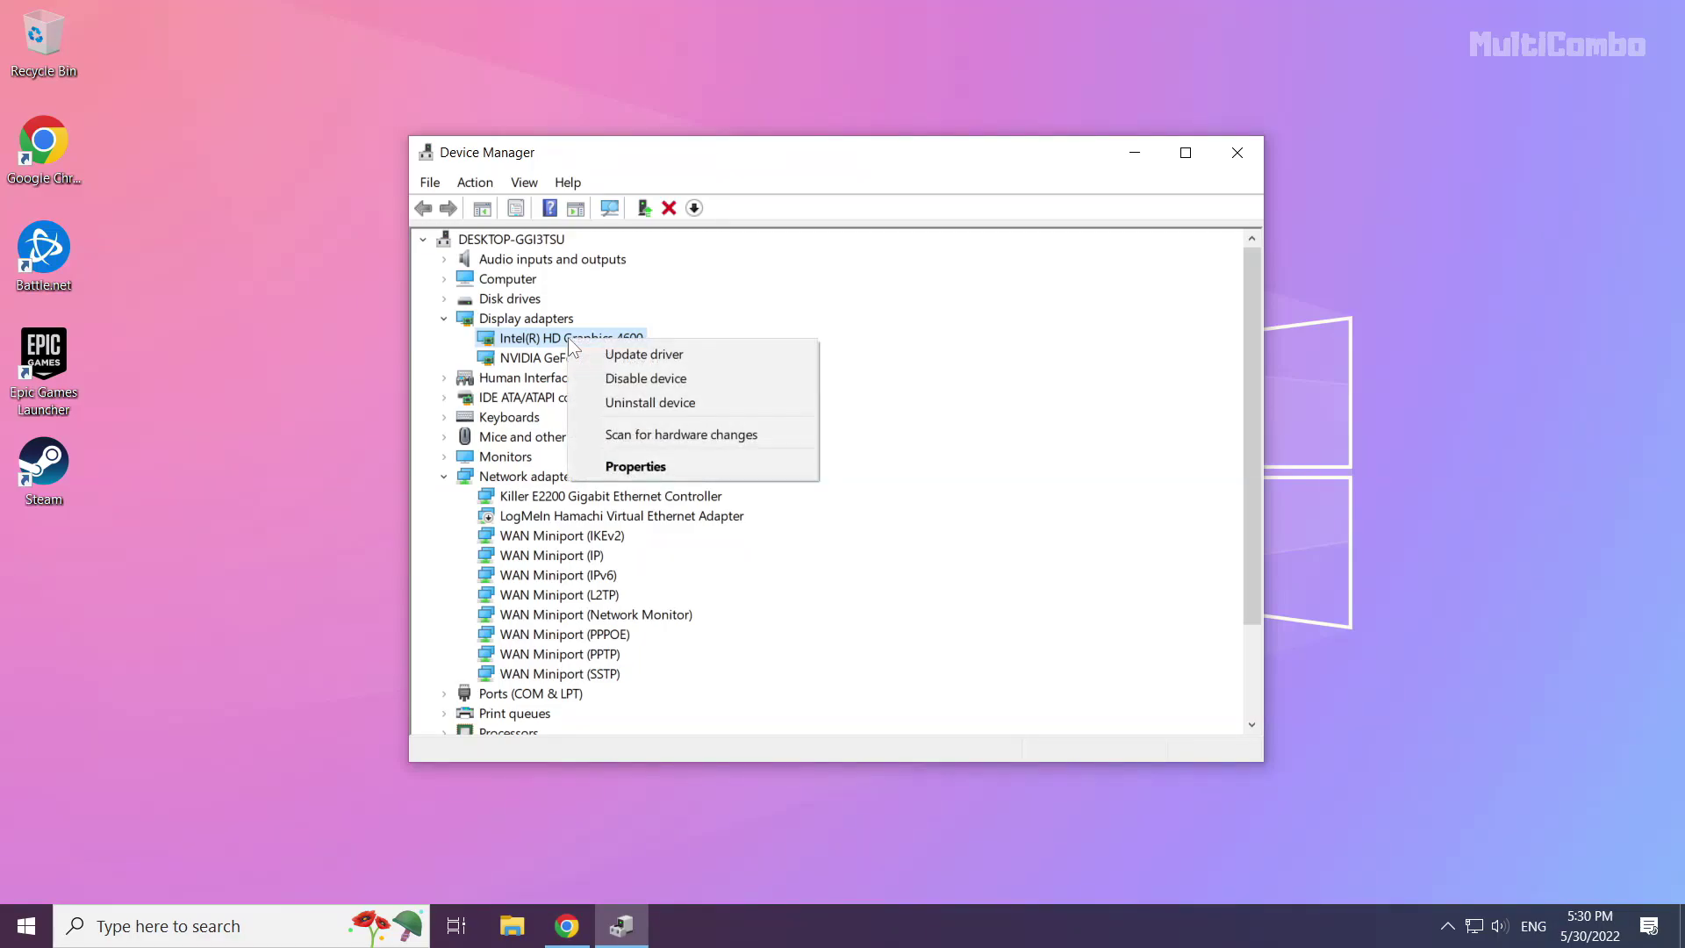
pyautogui.click(708, 356)
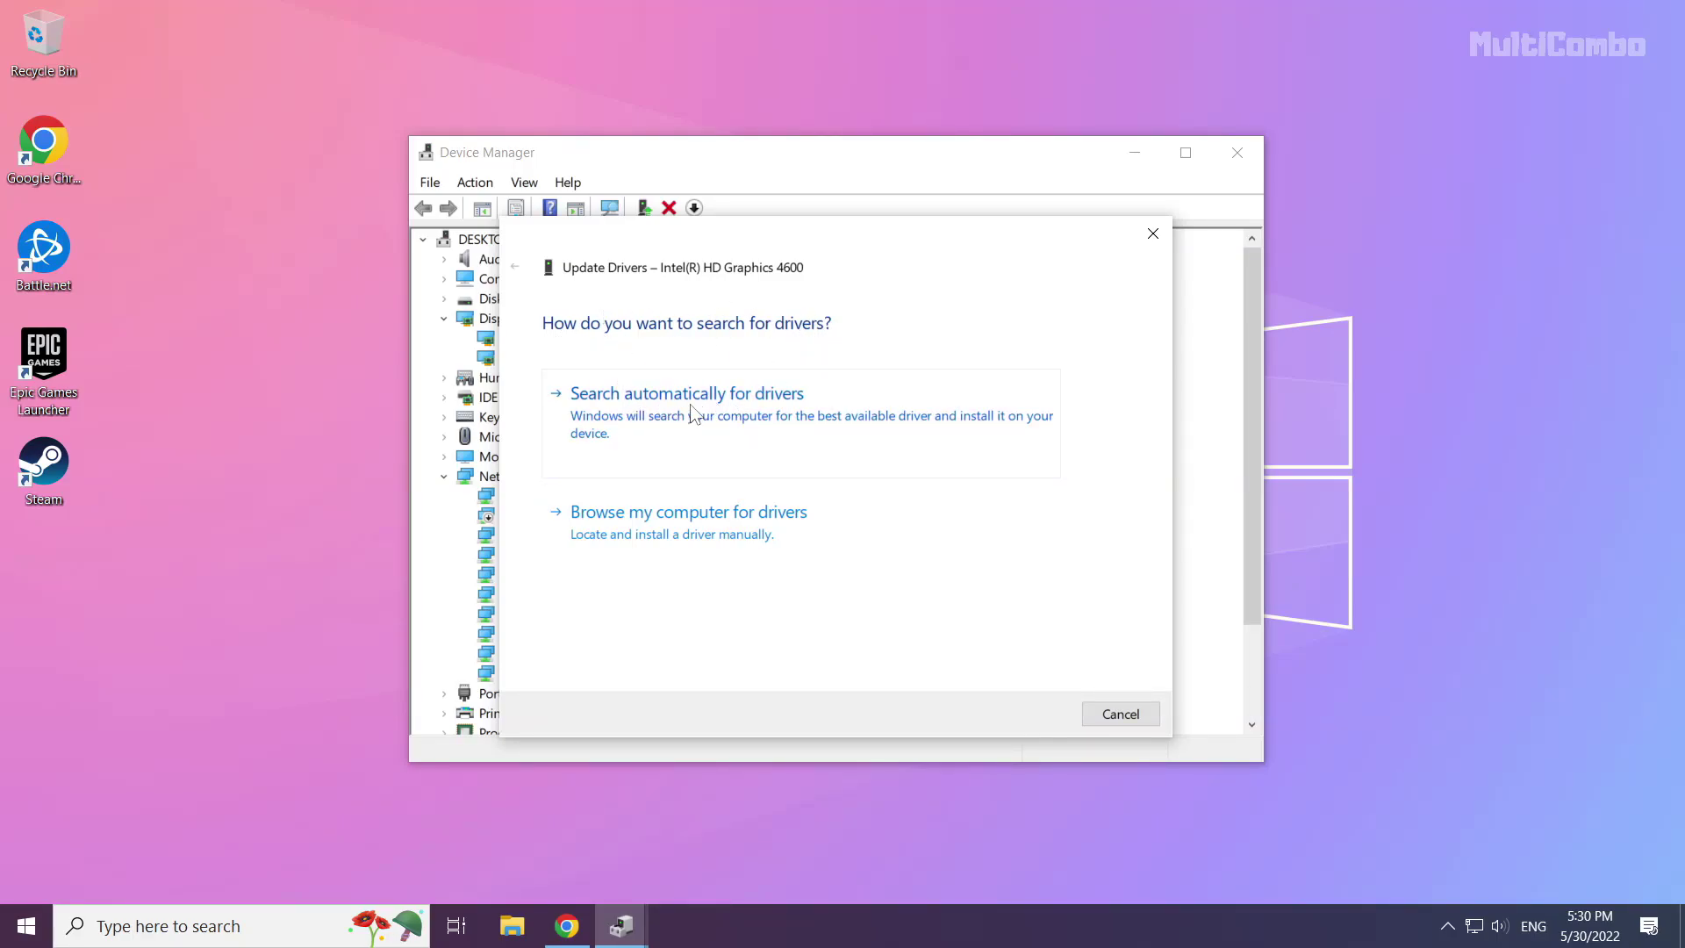
pyautogui.click(698, 450)
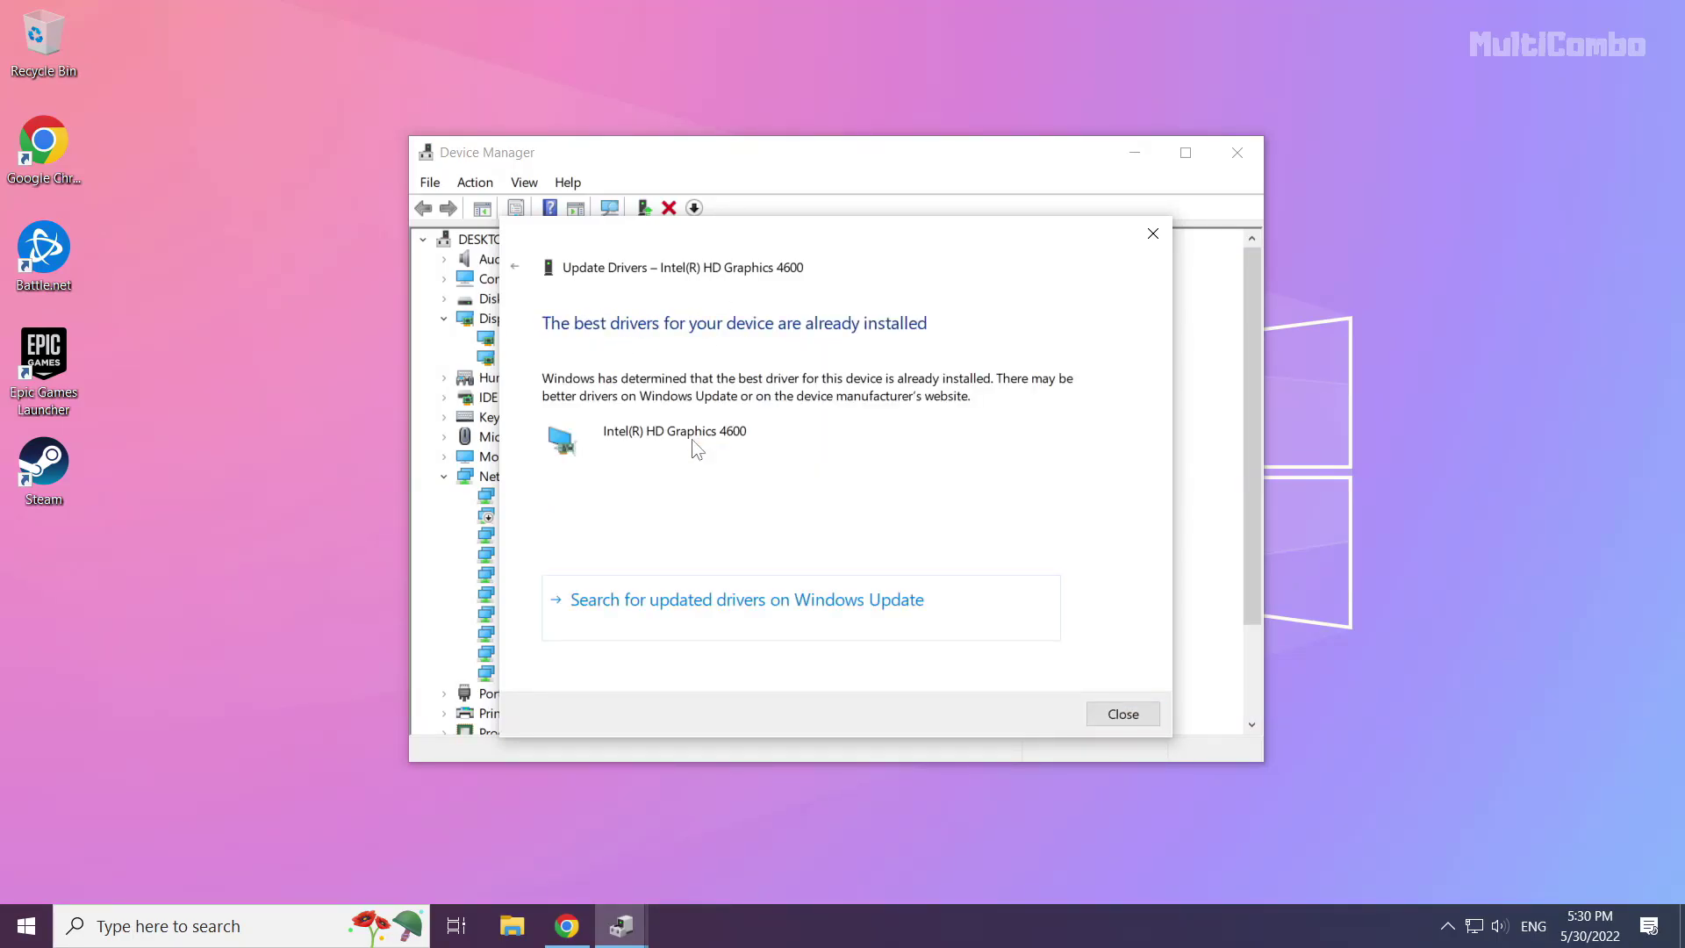
pyautogui.click(1127, 714)
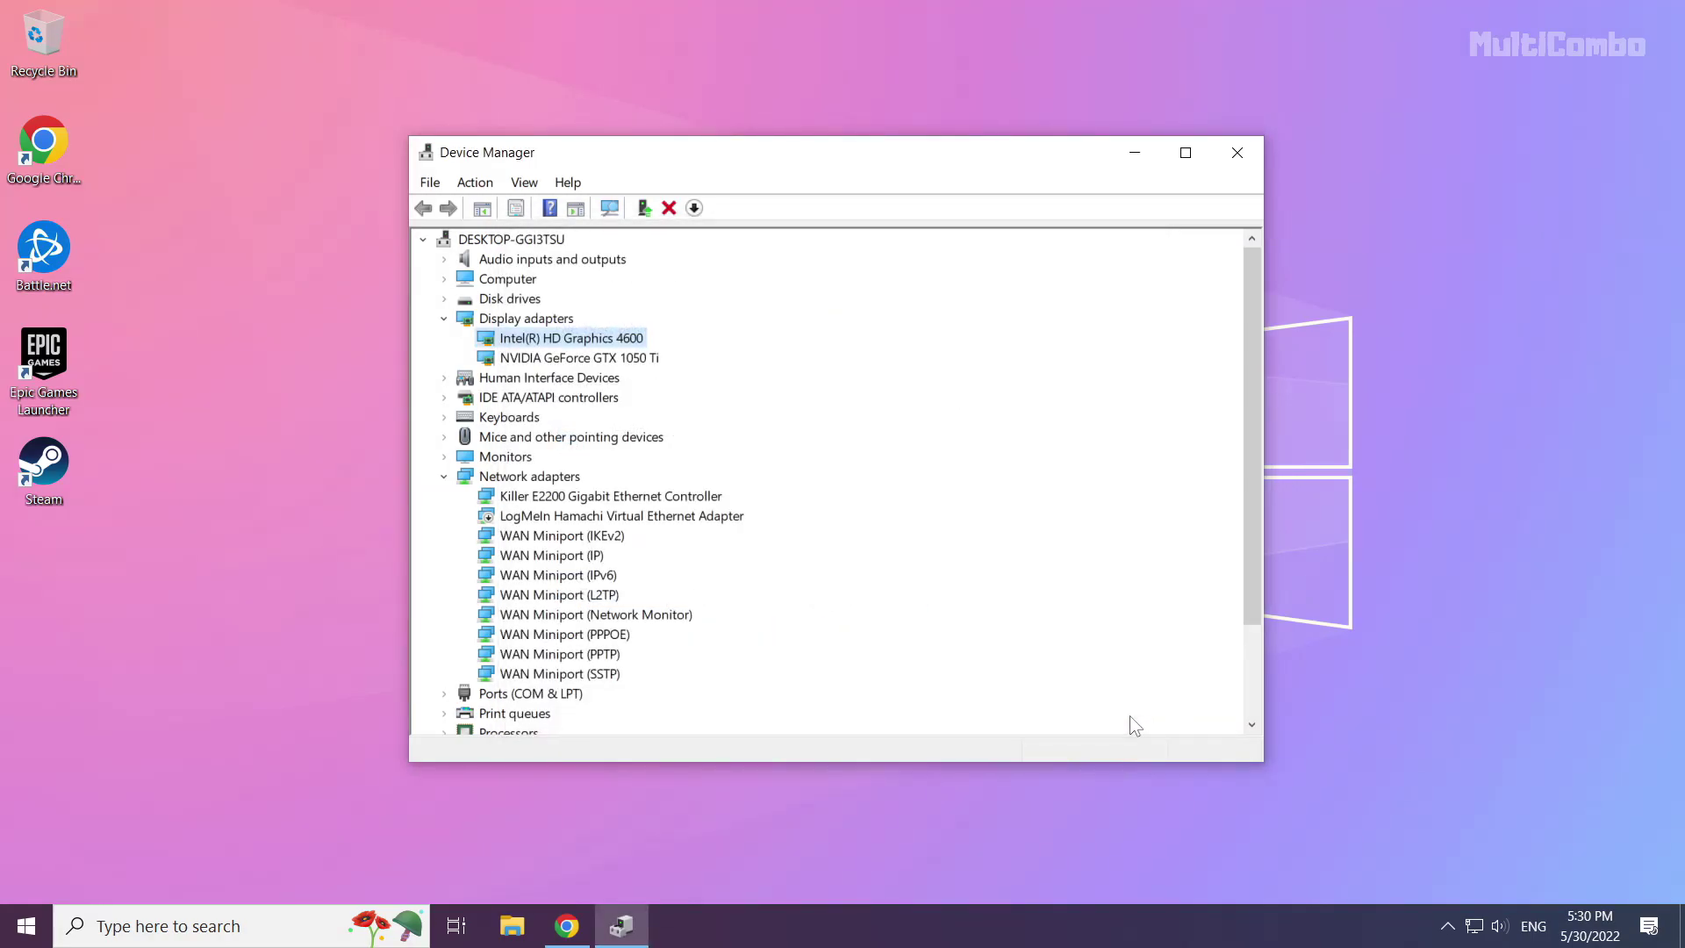
# Close Device Manager and open Check for updates via a Windows search for 'update'
pyautogui.click(1237, 156)
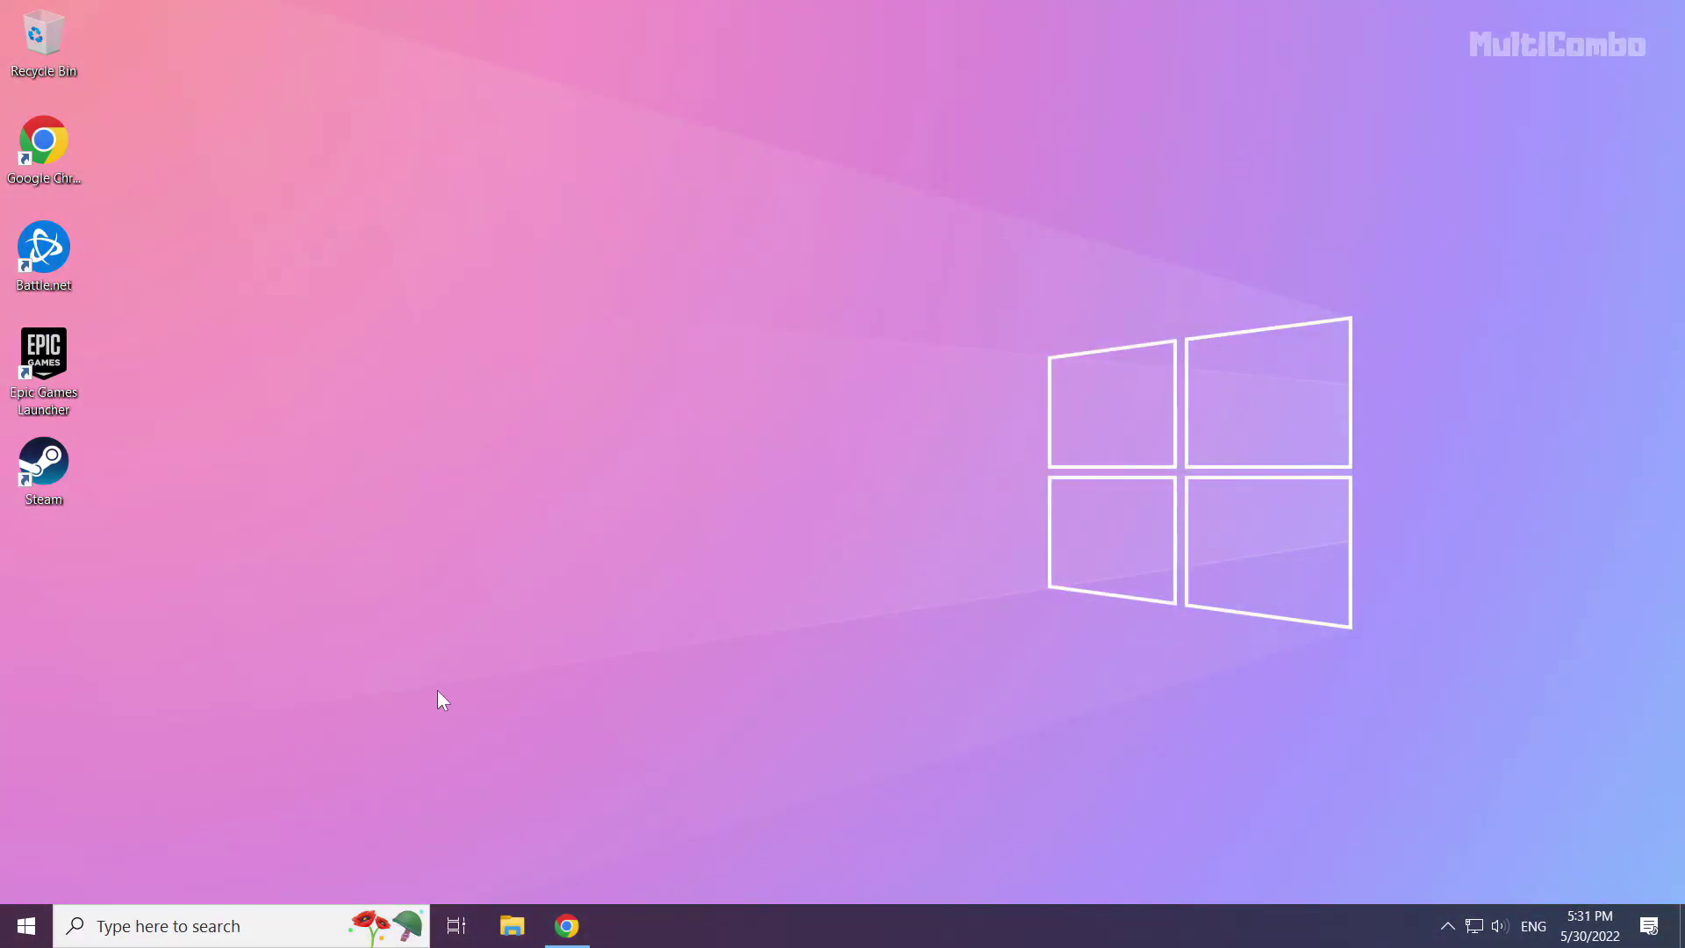
pyautogui.click(208, 929)
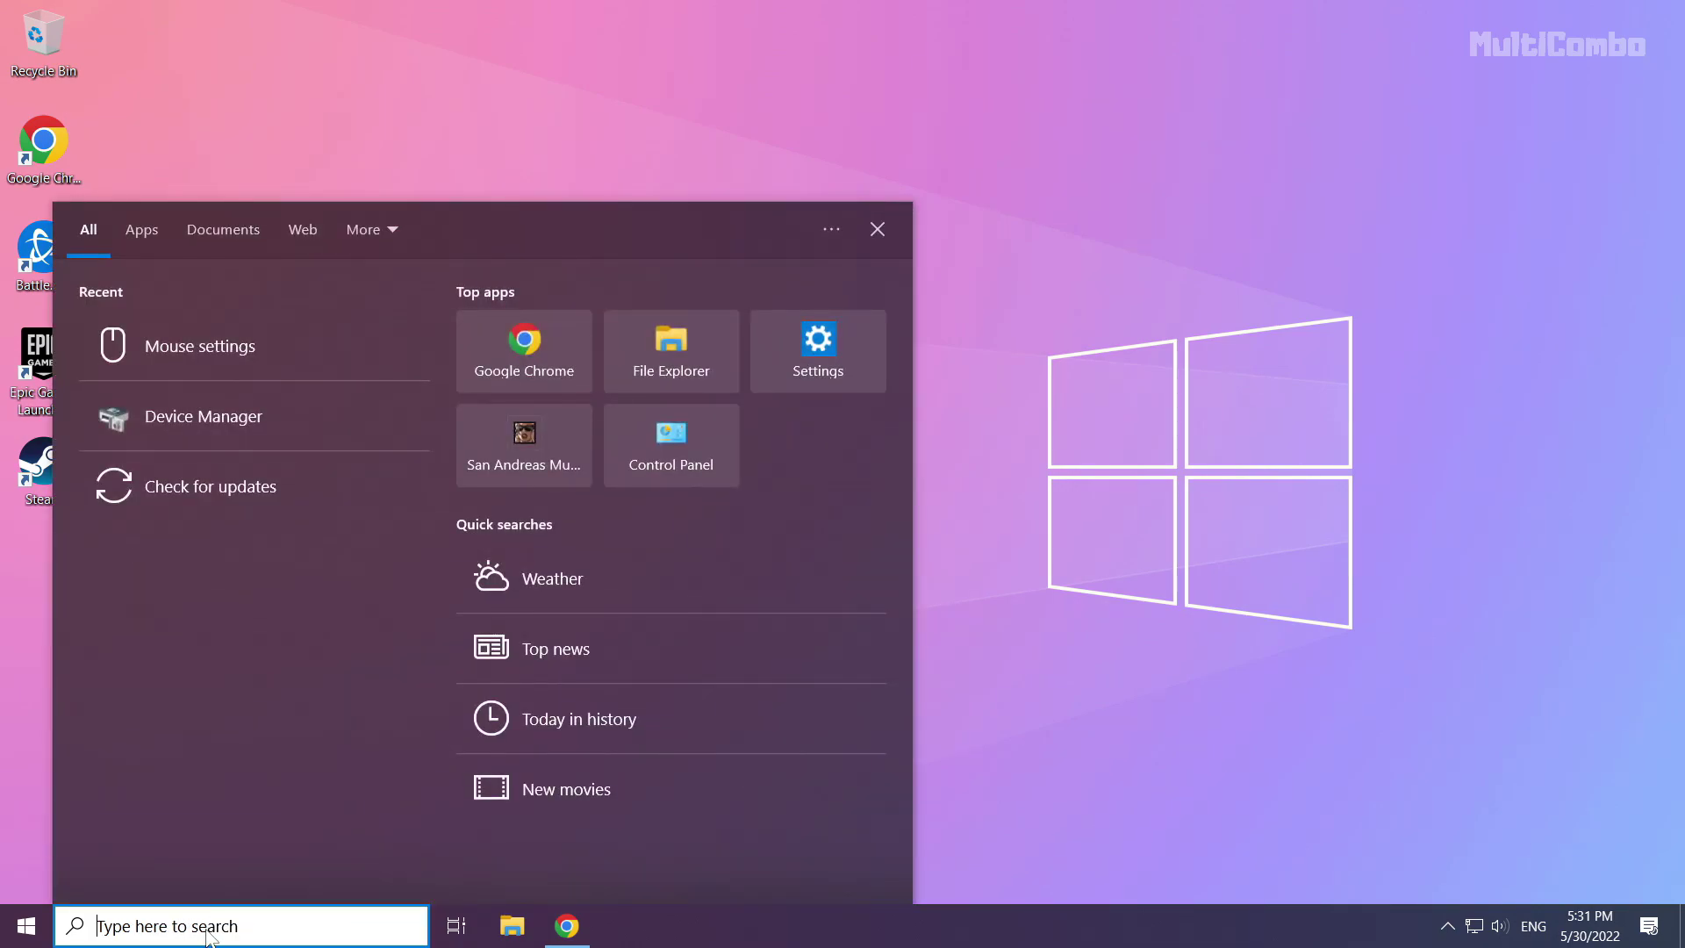
pyautogui.write('update')
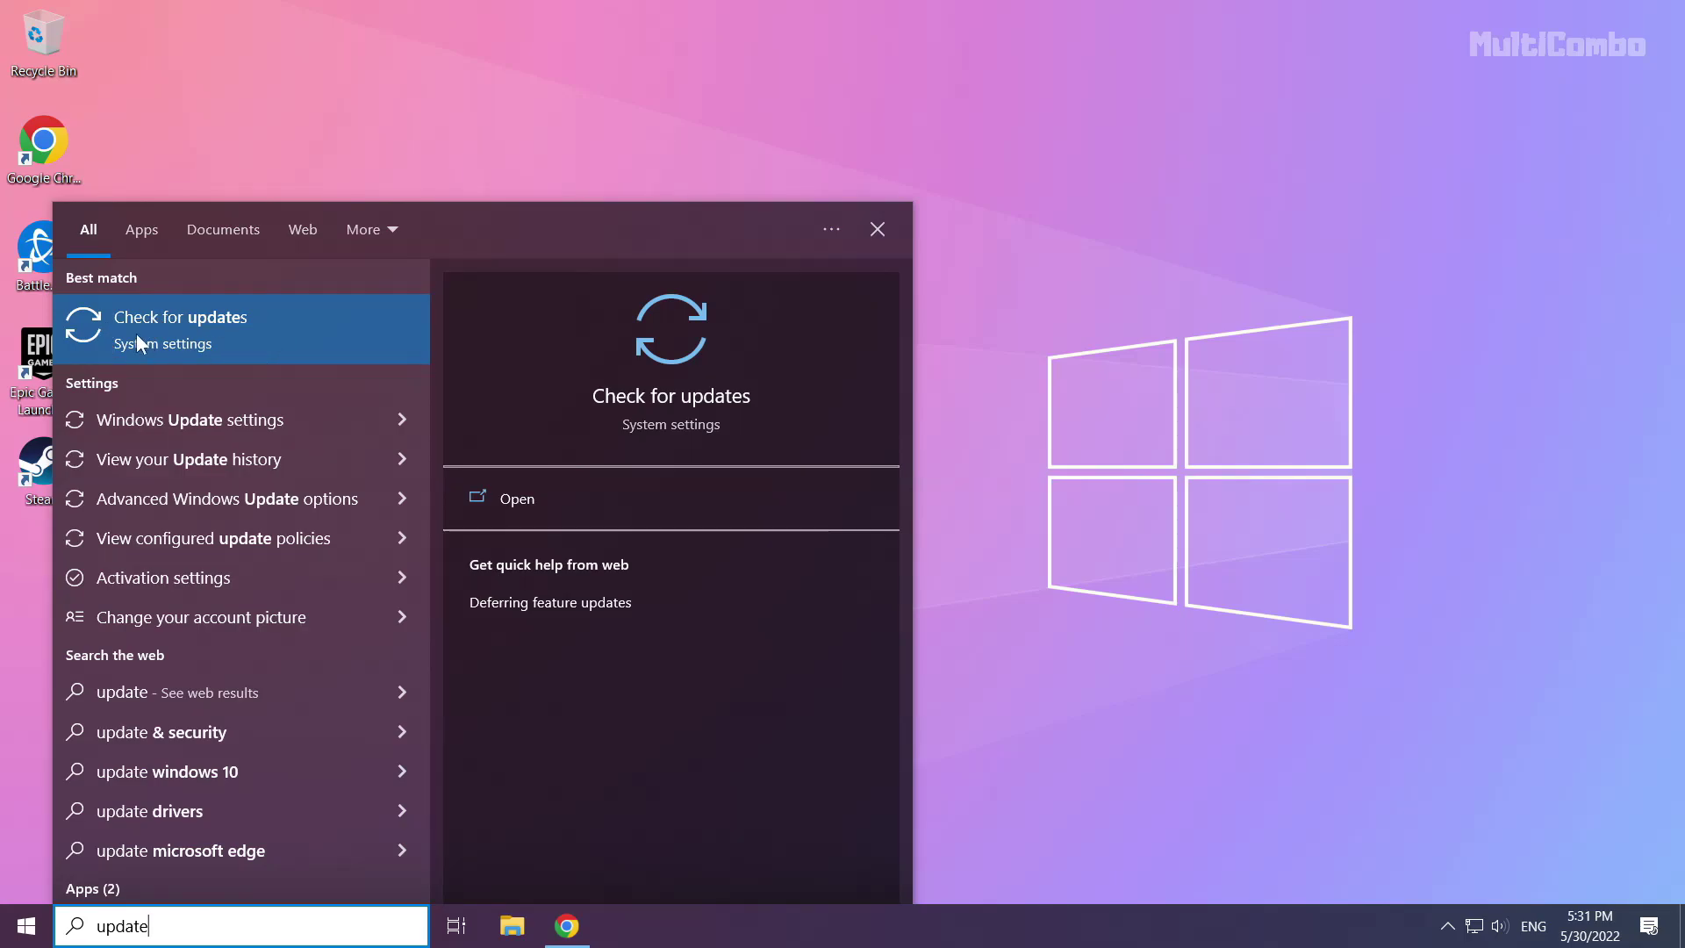
pyautogui.click(235, 338)
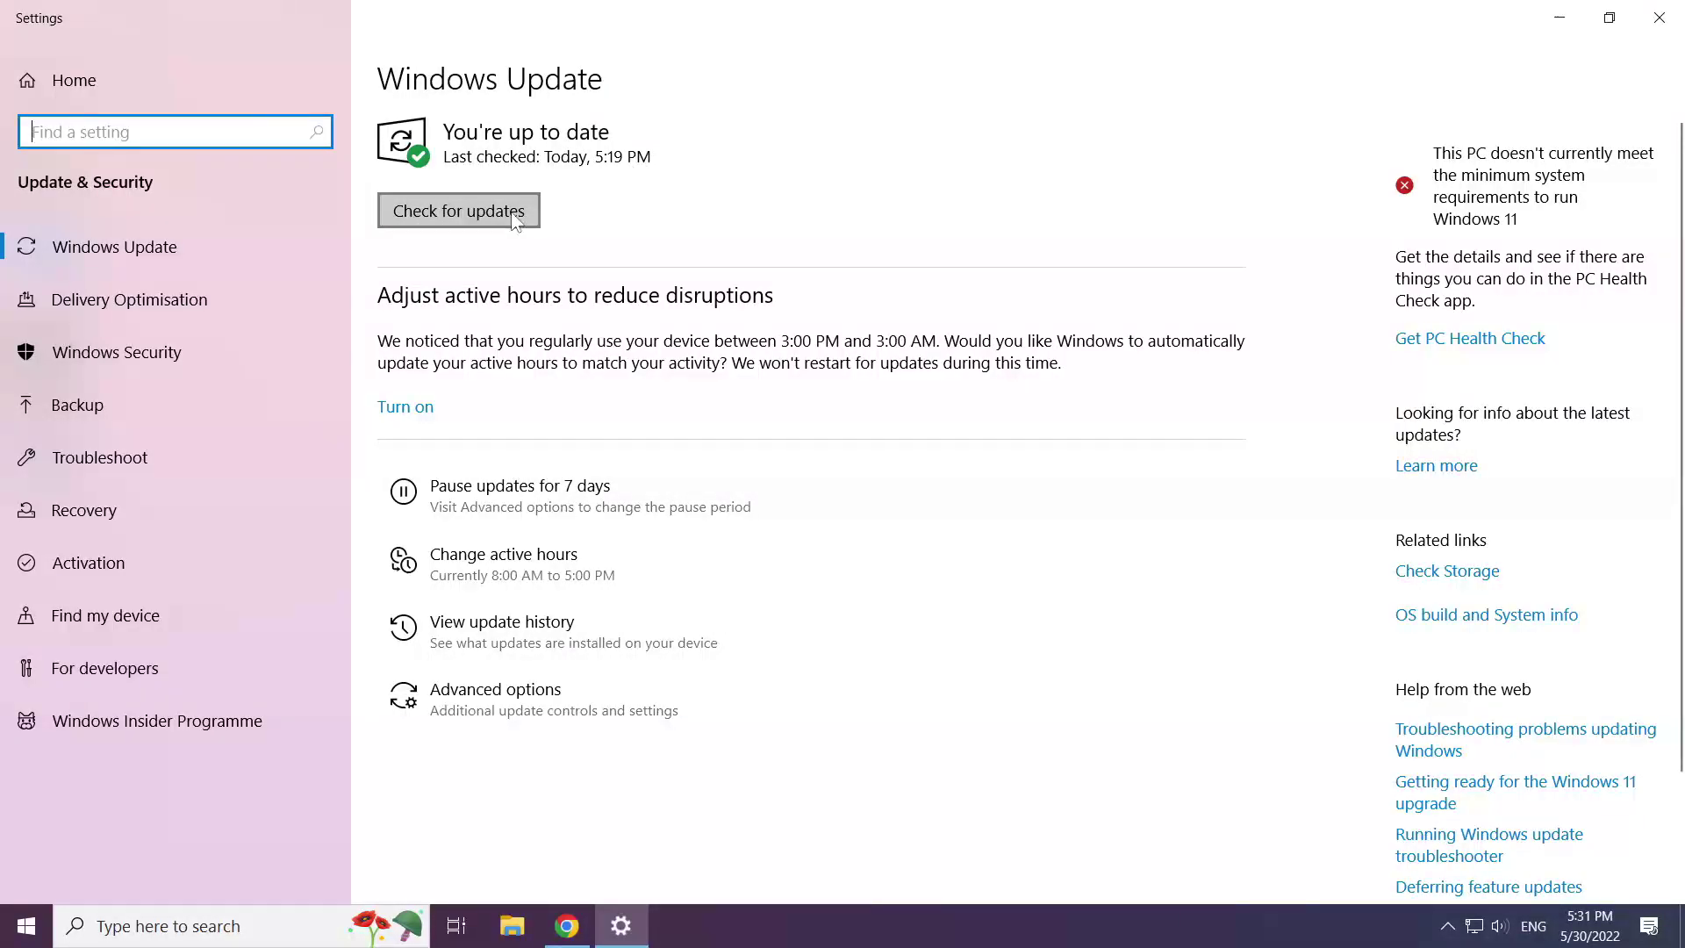
# Run a fresh Windows Update check, which finds nothing new, then close Settings
pyautogui.click(463, 213)
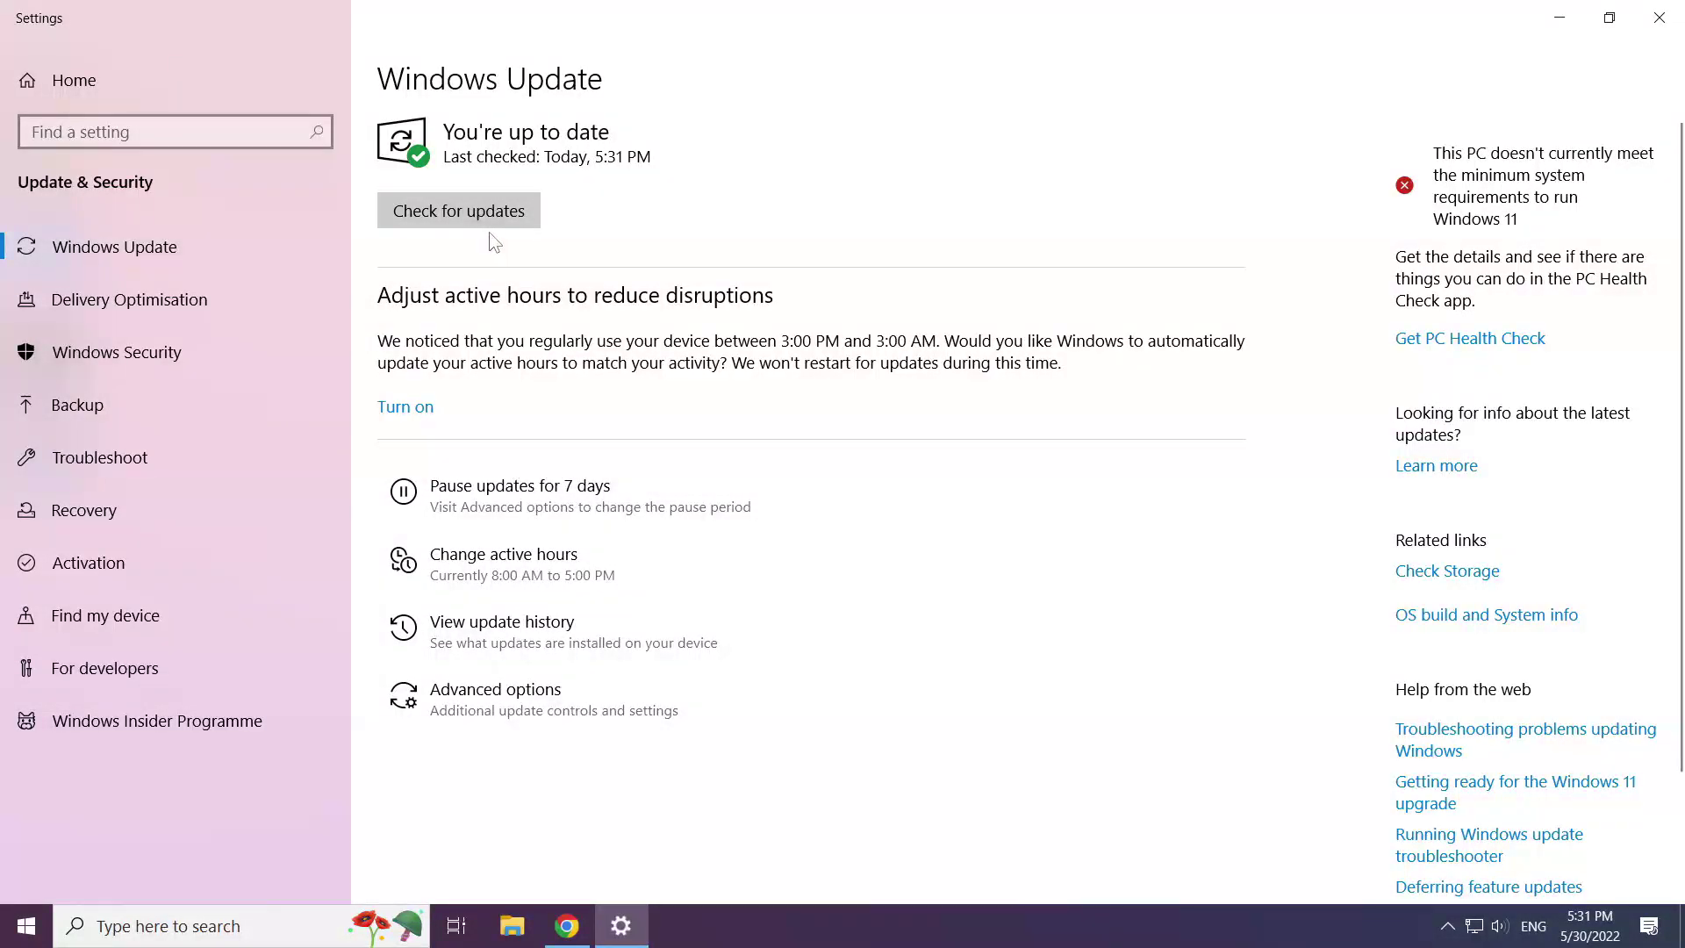
pyautogui.click(1663, 22)
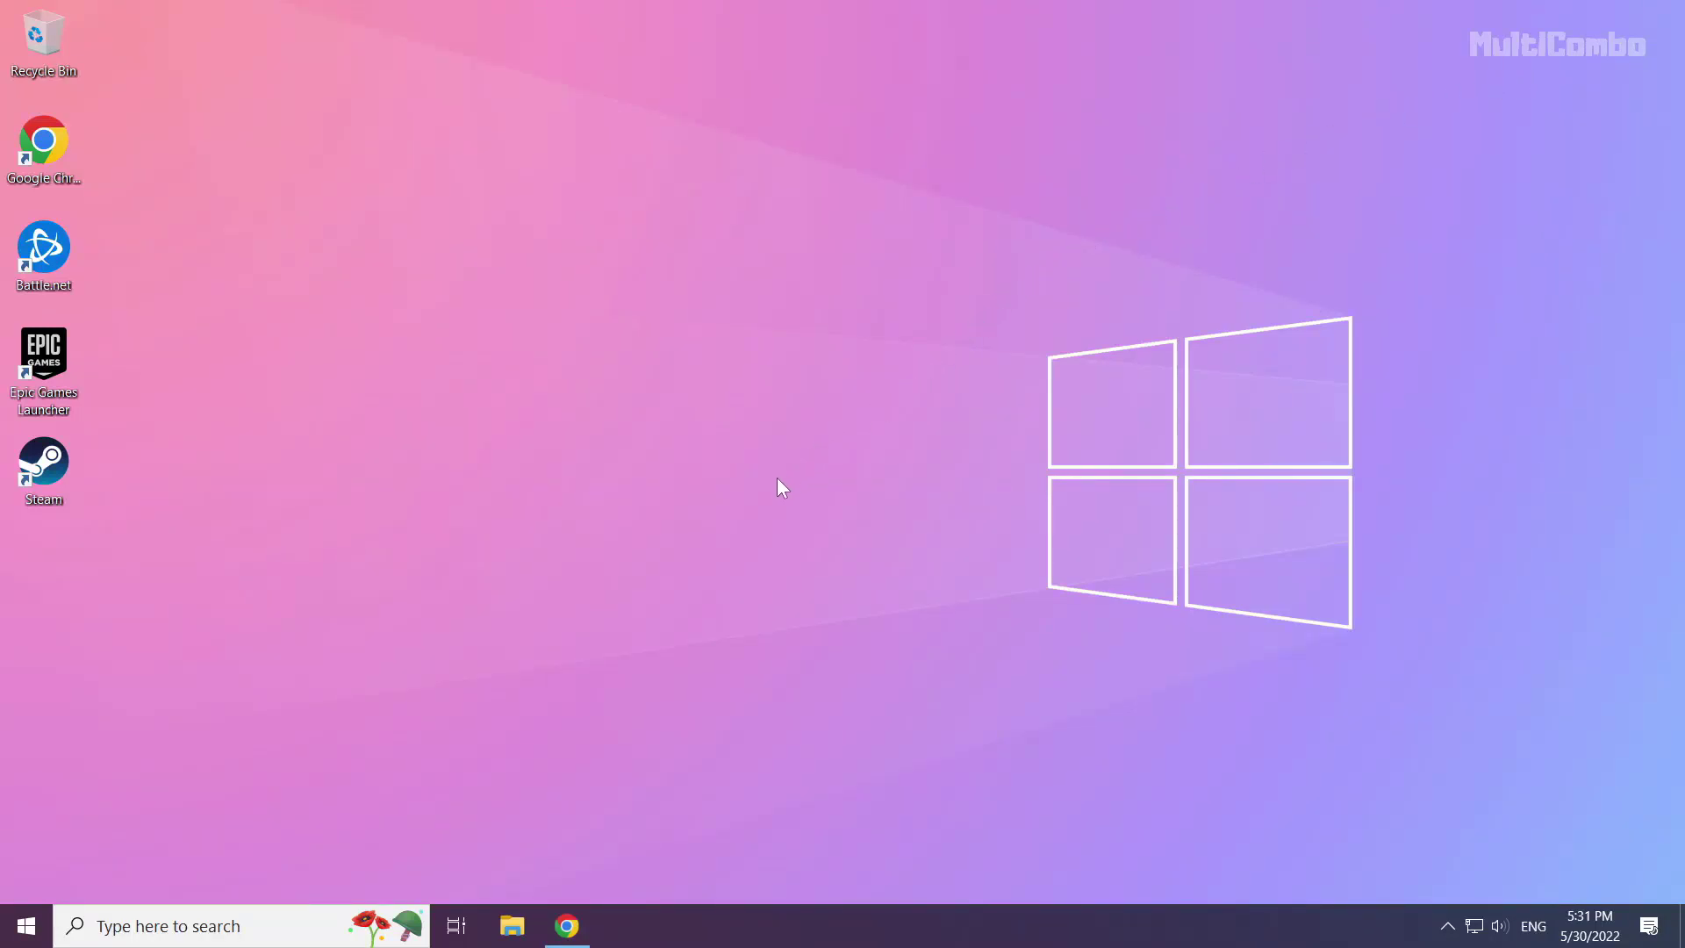
# Download dxwebsetup (1).exe from the DirectX End-User Runtime Web Installer page and open it
pyautogui.click(575, 936)
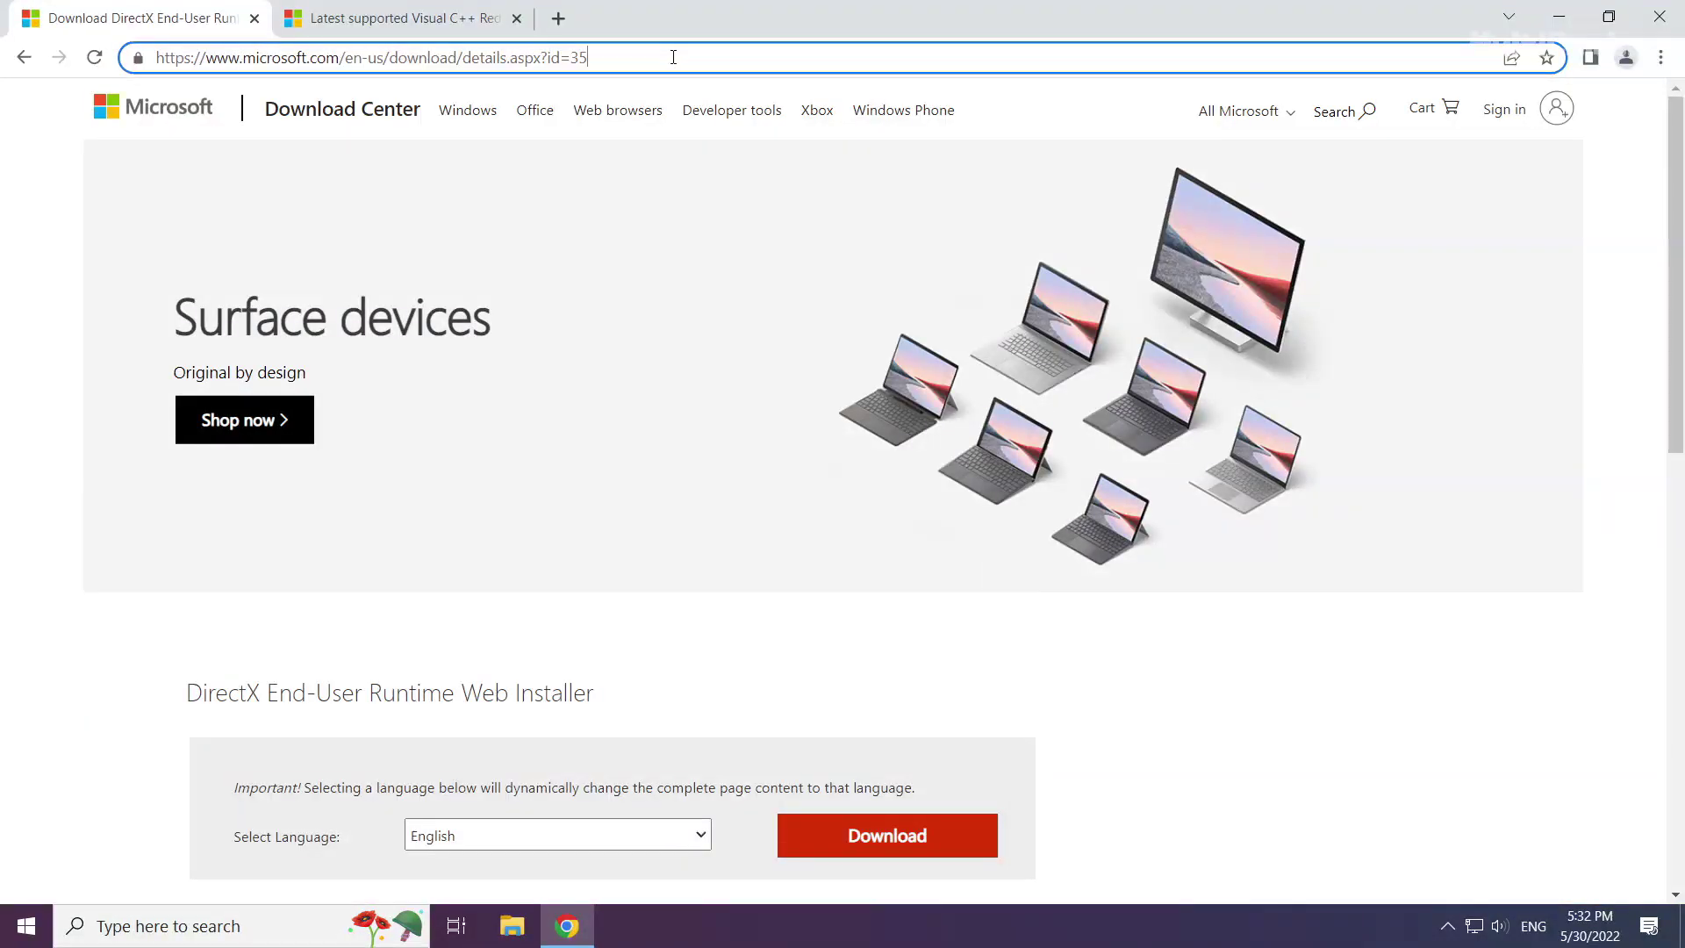
pyautogui.moveTo(674, 57); pyautogui.dragTo(709, 52)
pyautogui.click(693, 641)
pyautogui.scroll(-1, 676, 641)
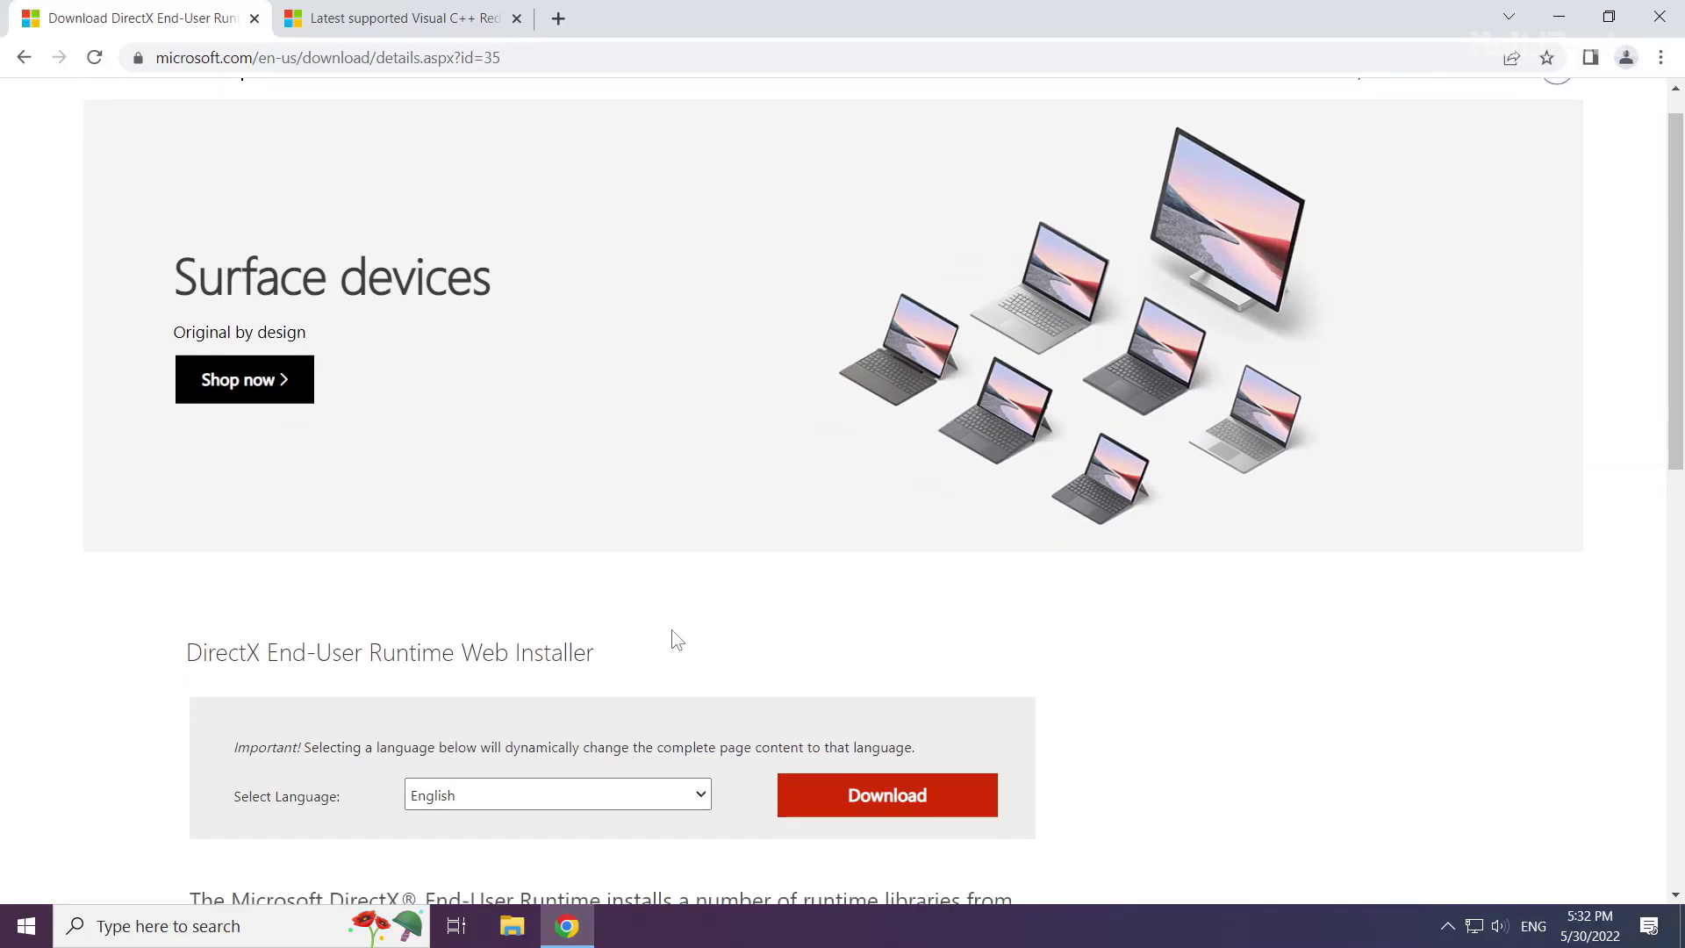
pyautogui.scroll(-2, 673, 632)
pyautogui.moveTo(613, 475); pyautogui.dragTo(166, 470)
pyautogui.click(163, 471)
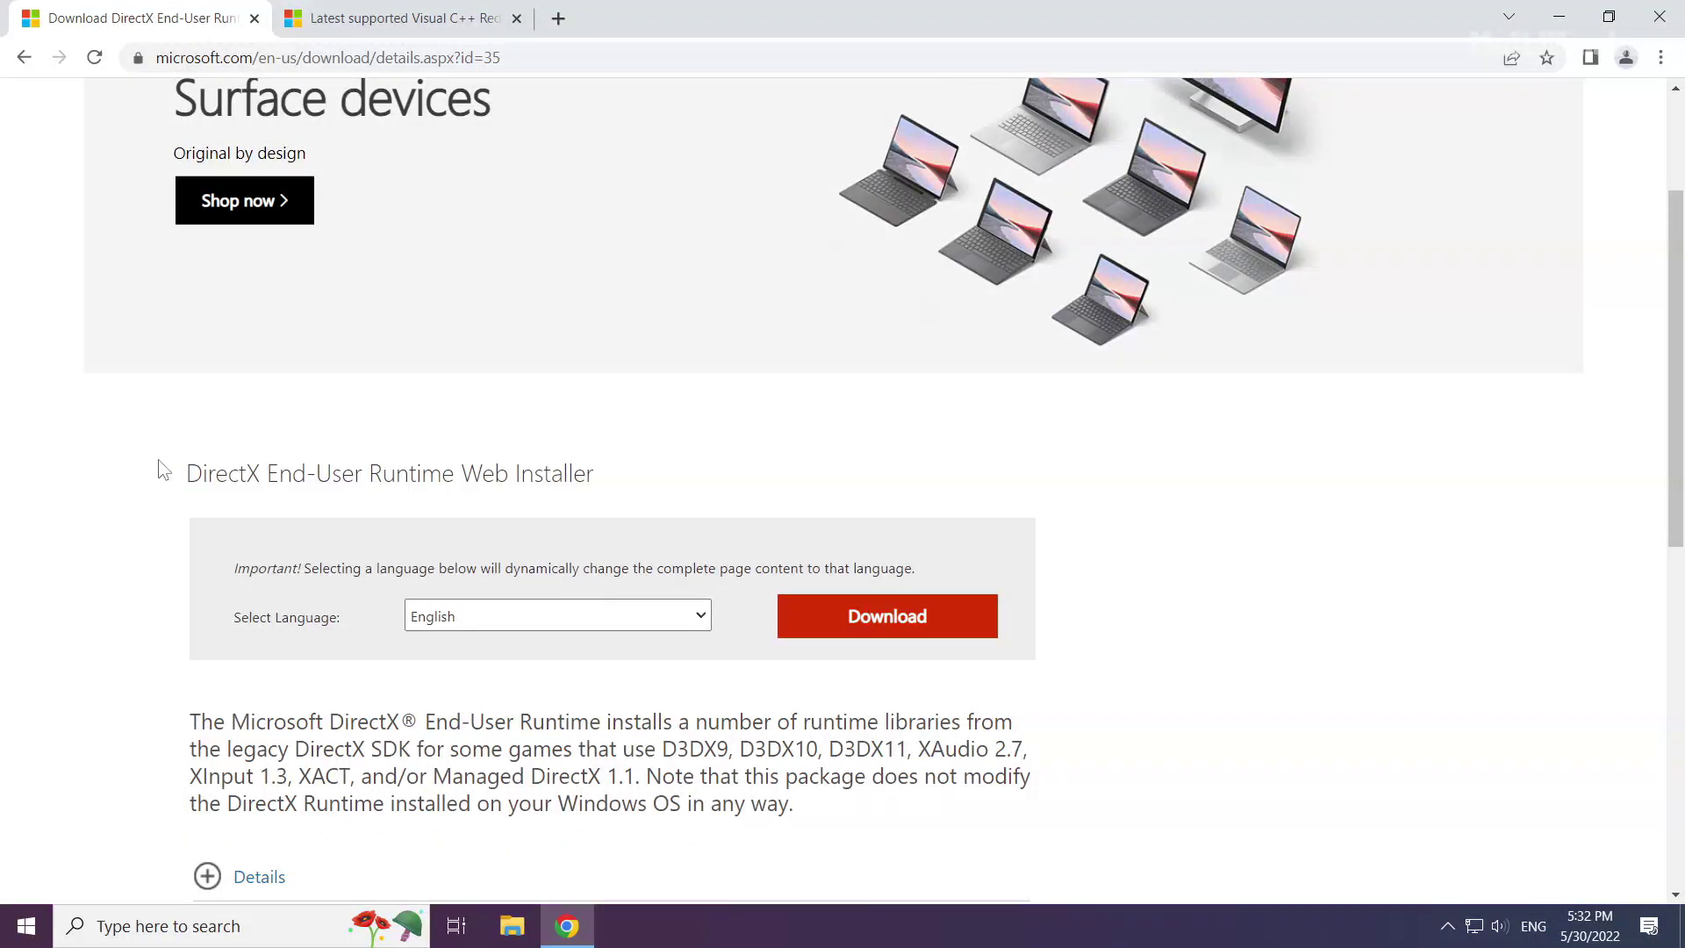
pyautogui.click(892, 629)
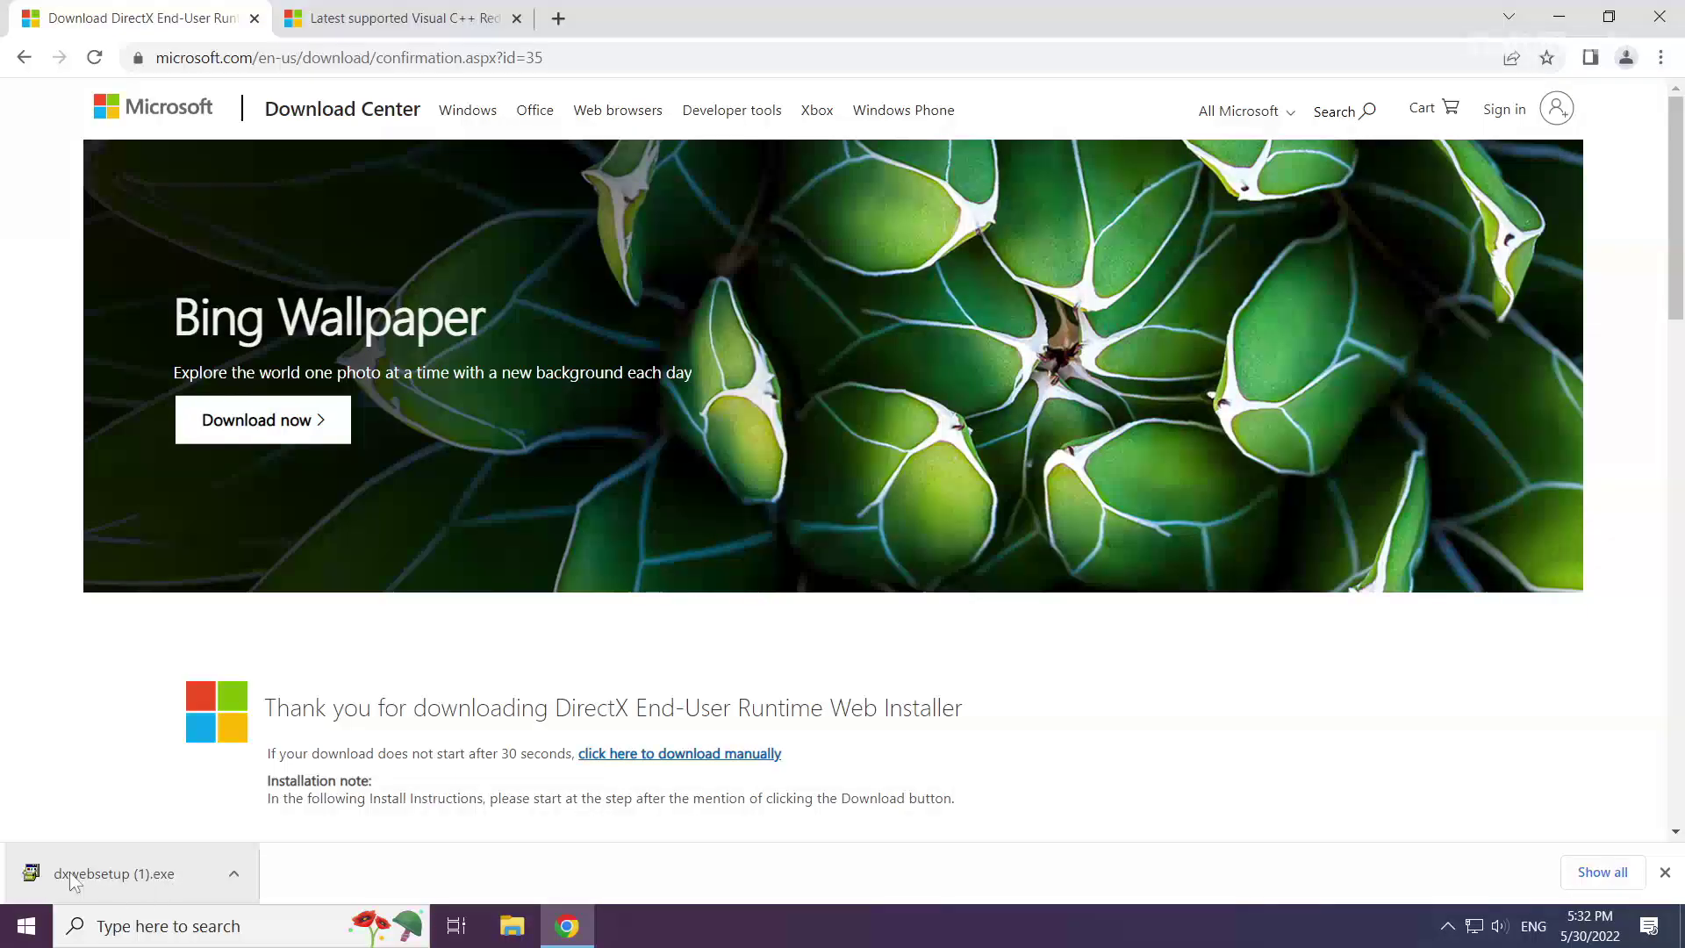
pyautogui.click(114, 869)
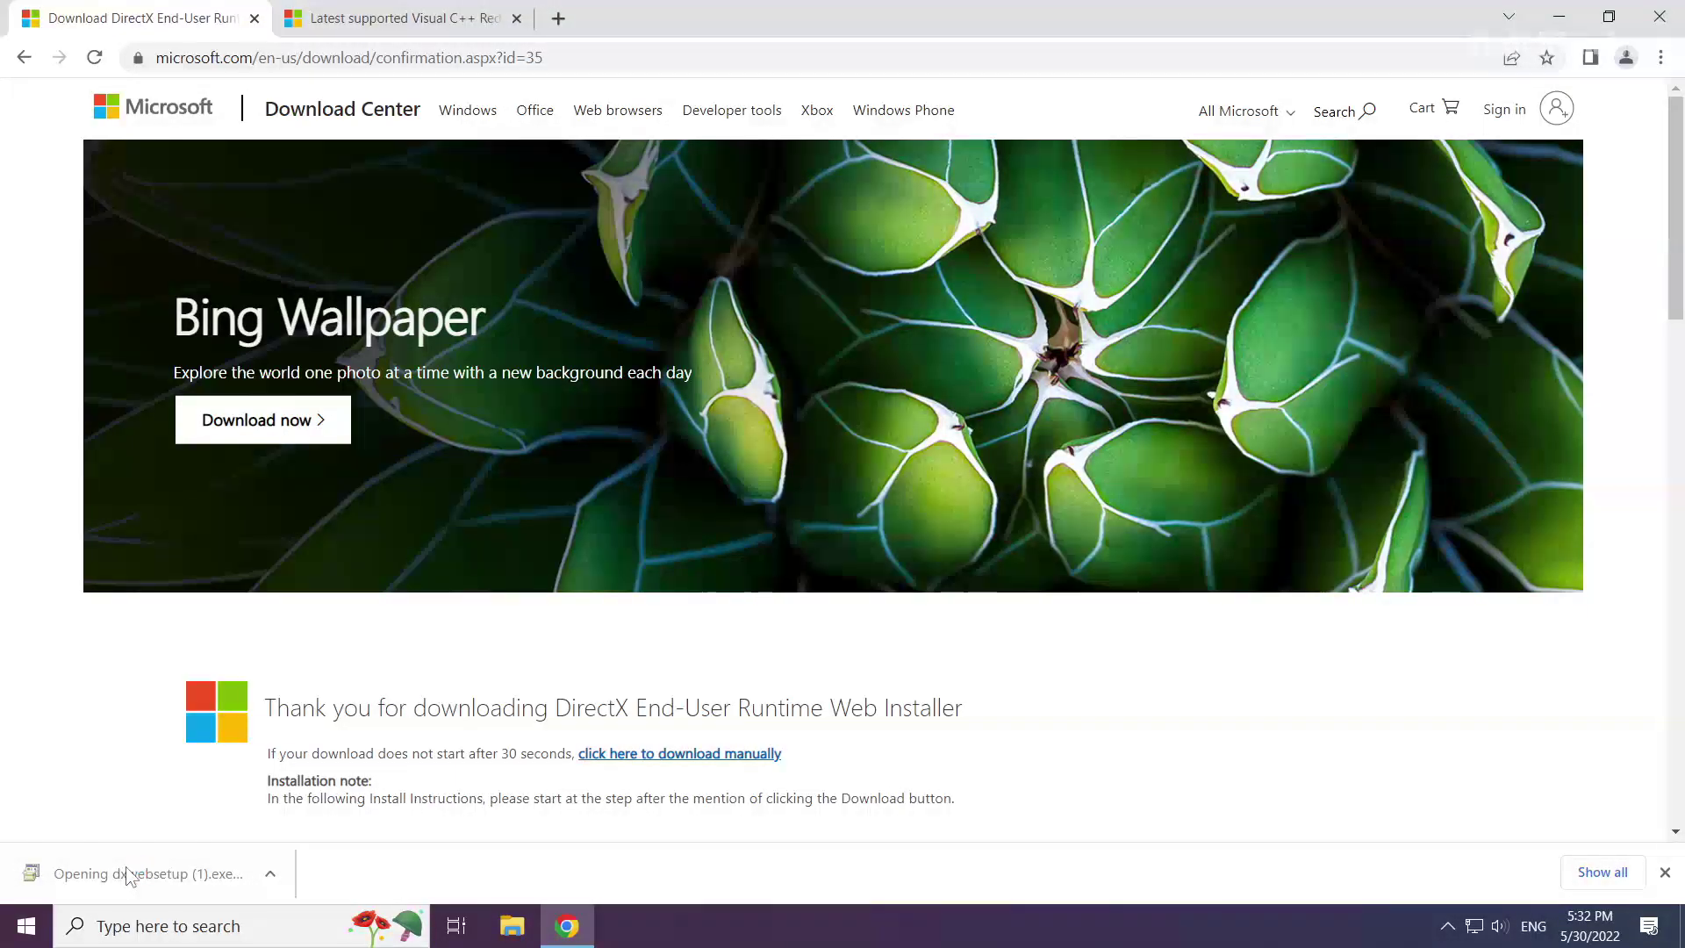
# Accept the DirectX licence, skip the Bing Bar, and finish setup, which finds newer DirectX installed
pyautogui.moveTo(335, 80); pyautogui.dragTo(824, 295)
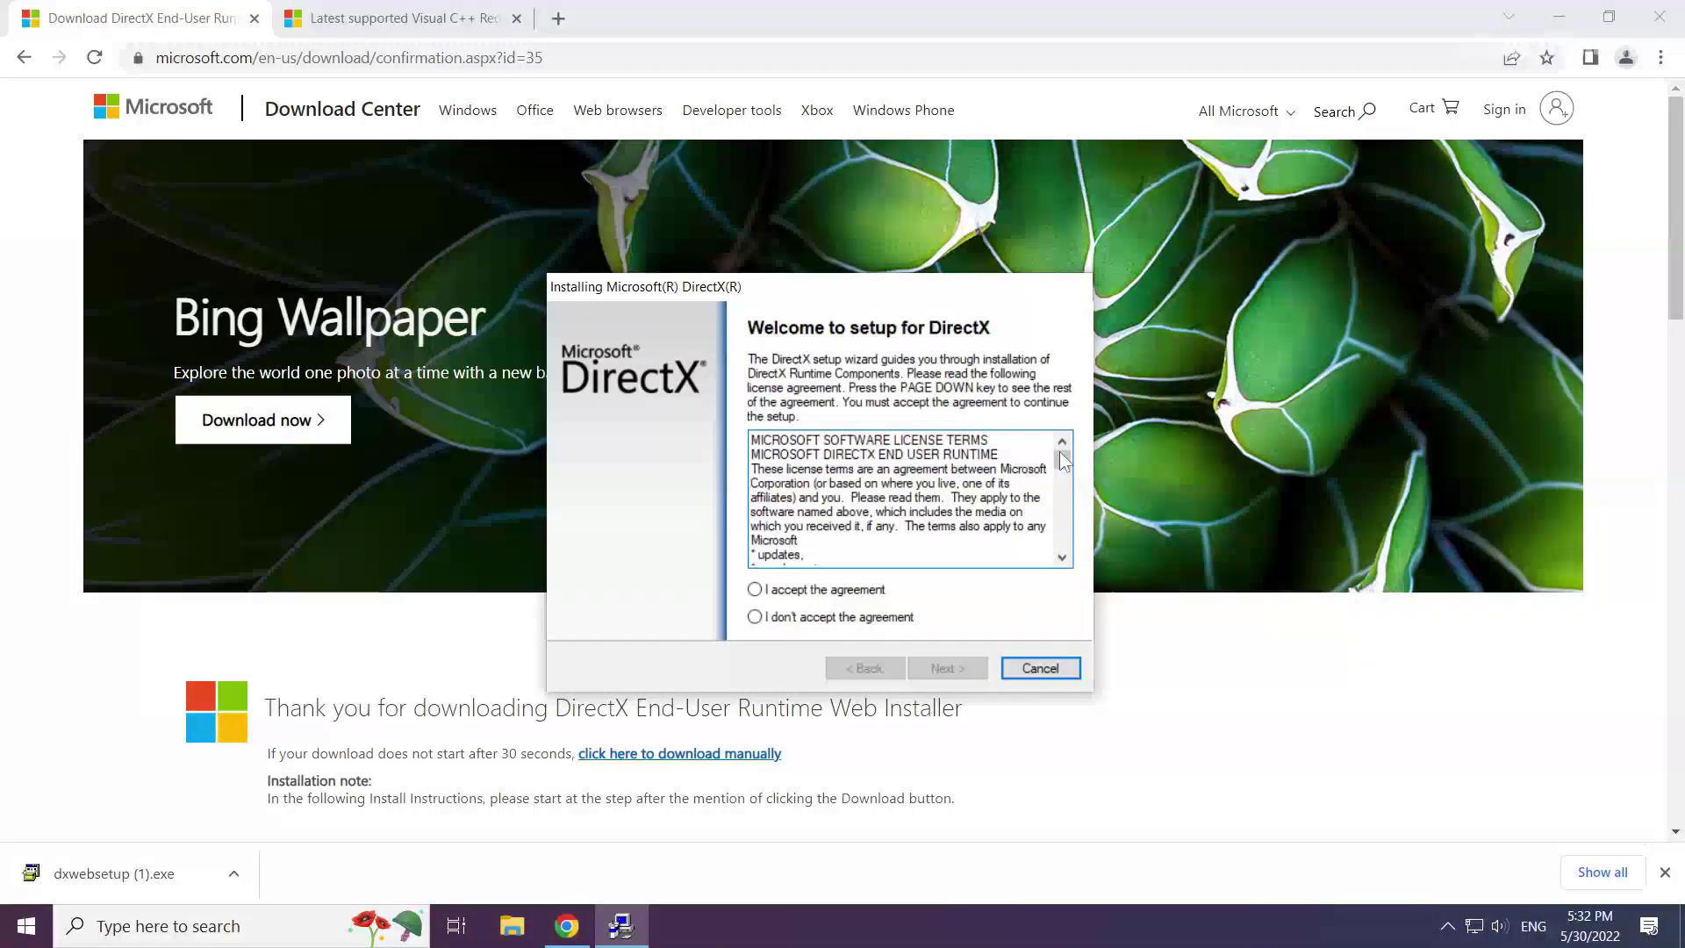
pyautogui.moveTo(1063, 458); pyautogui.dragTo(1064, 539)
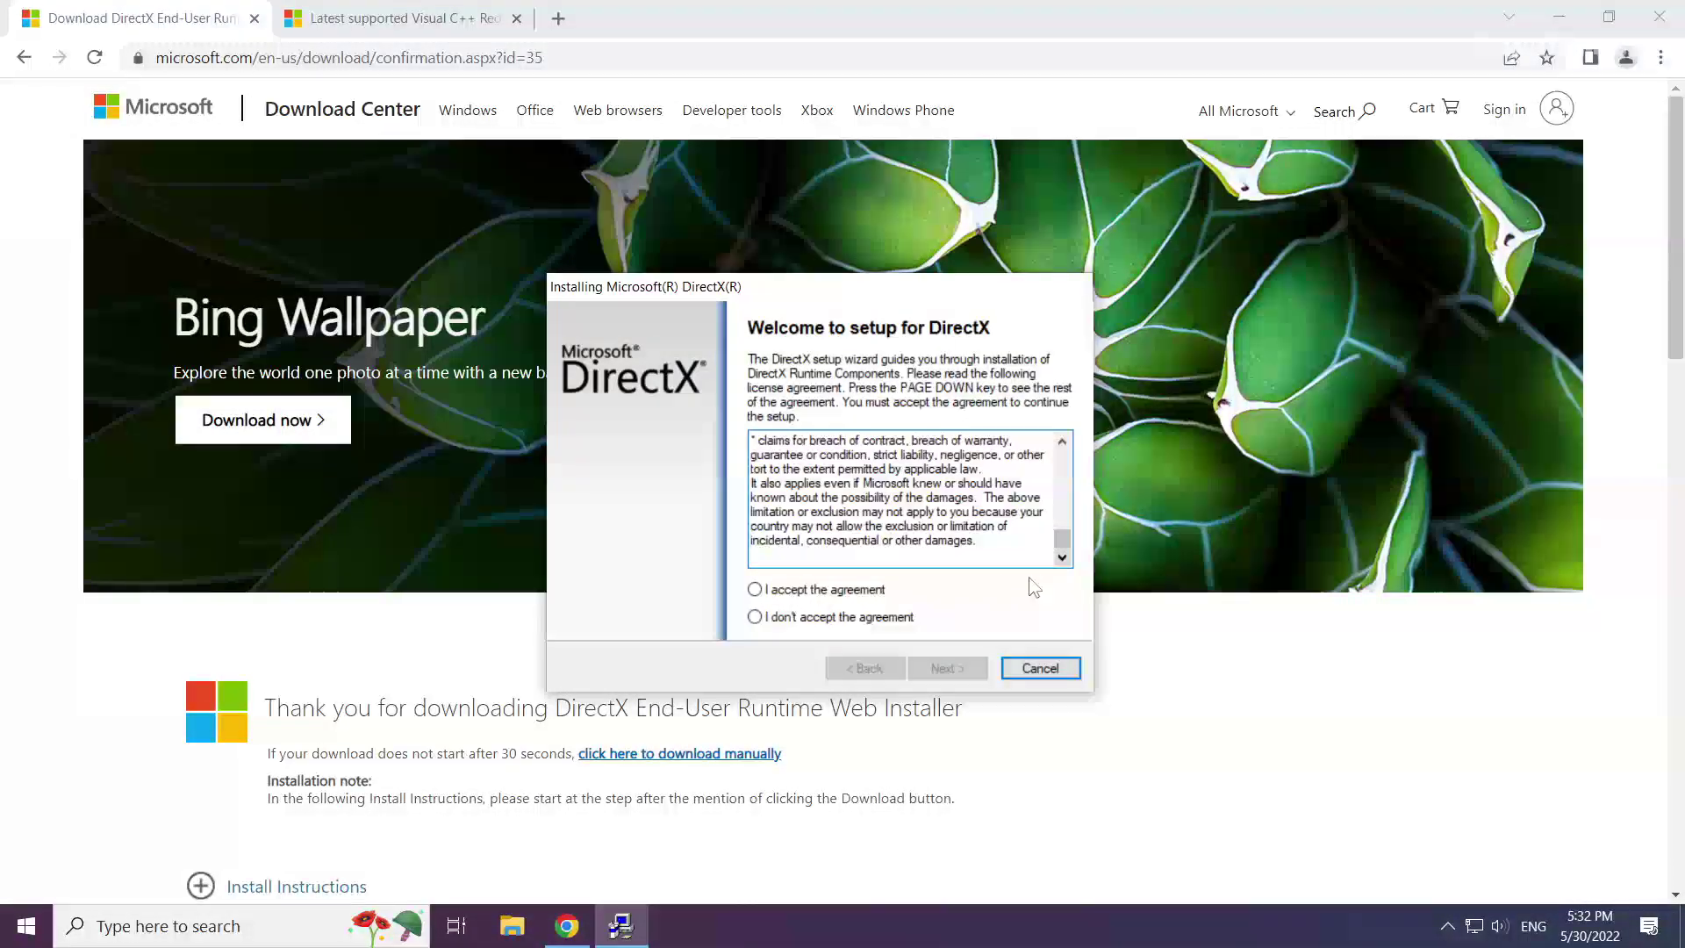
pyautogui.click(756, 591)
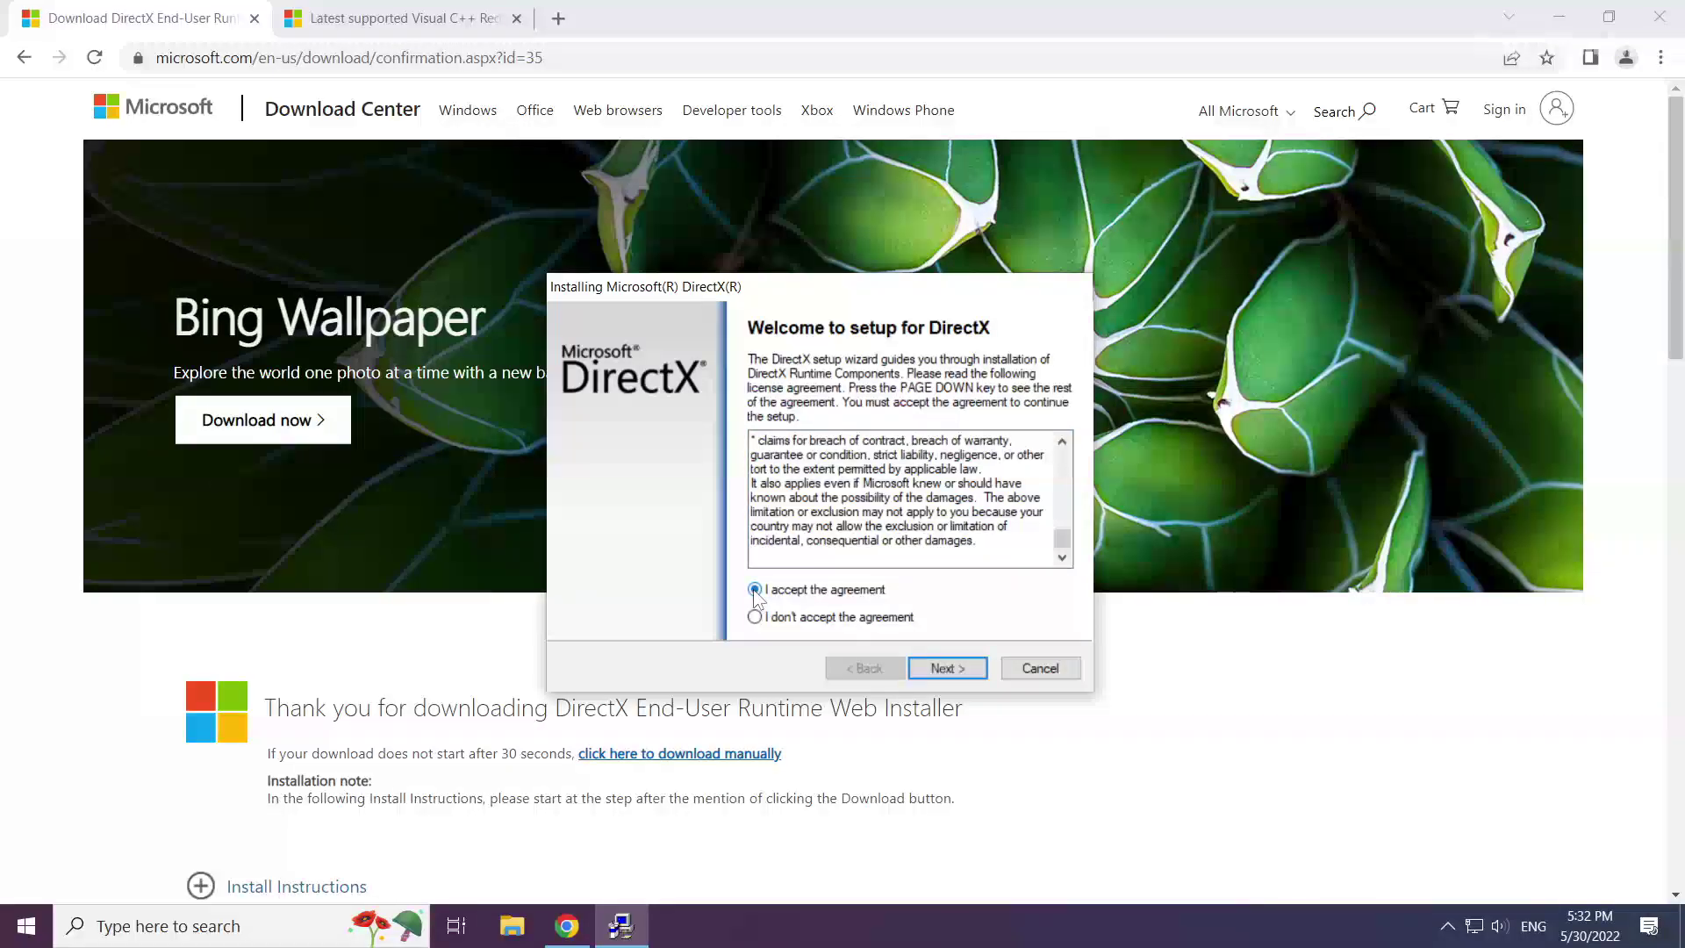
pyautogui.click(947, 668)
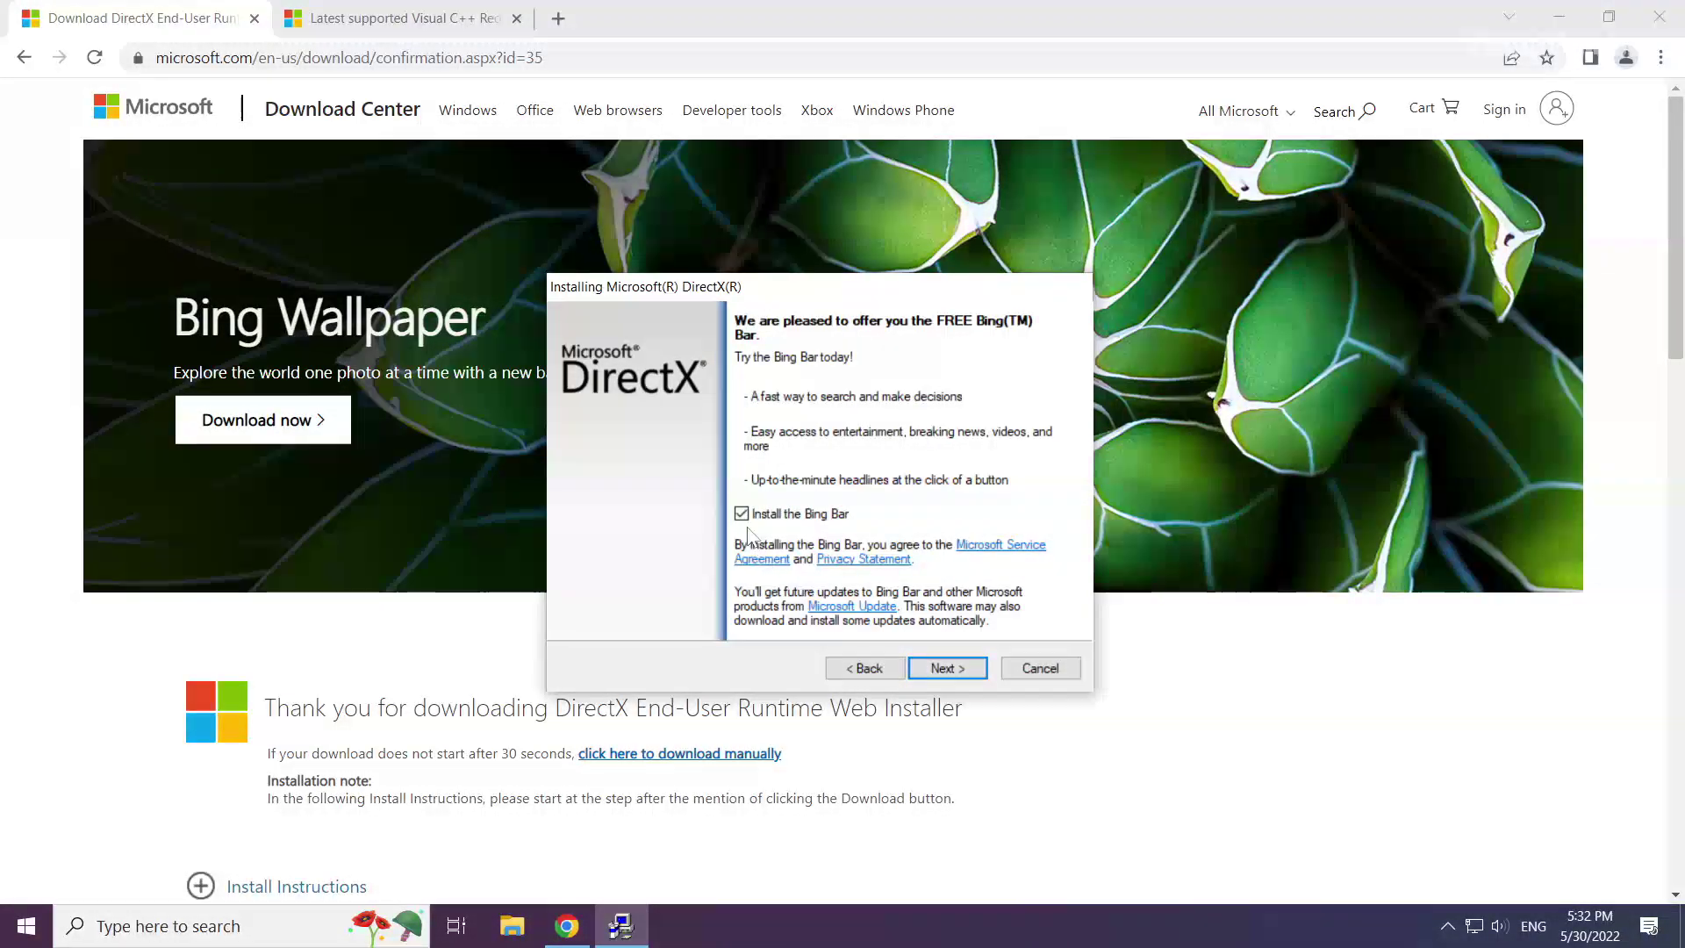
pyautogui.click(742, 513)
pyautogui.click(946, 668)
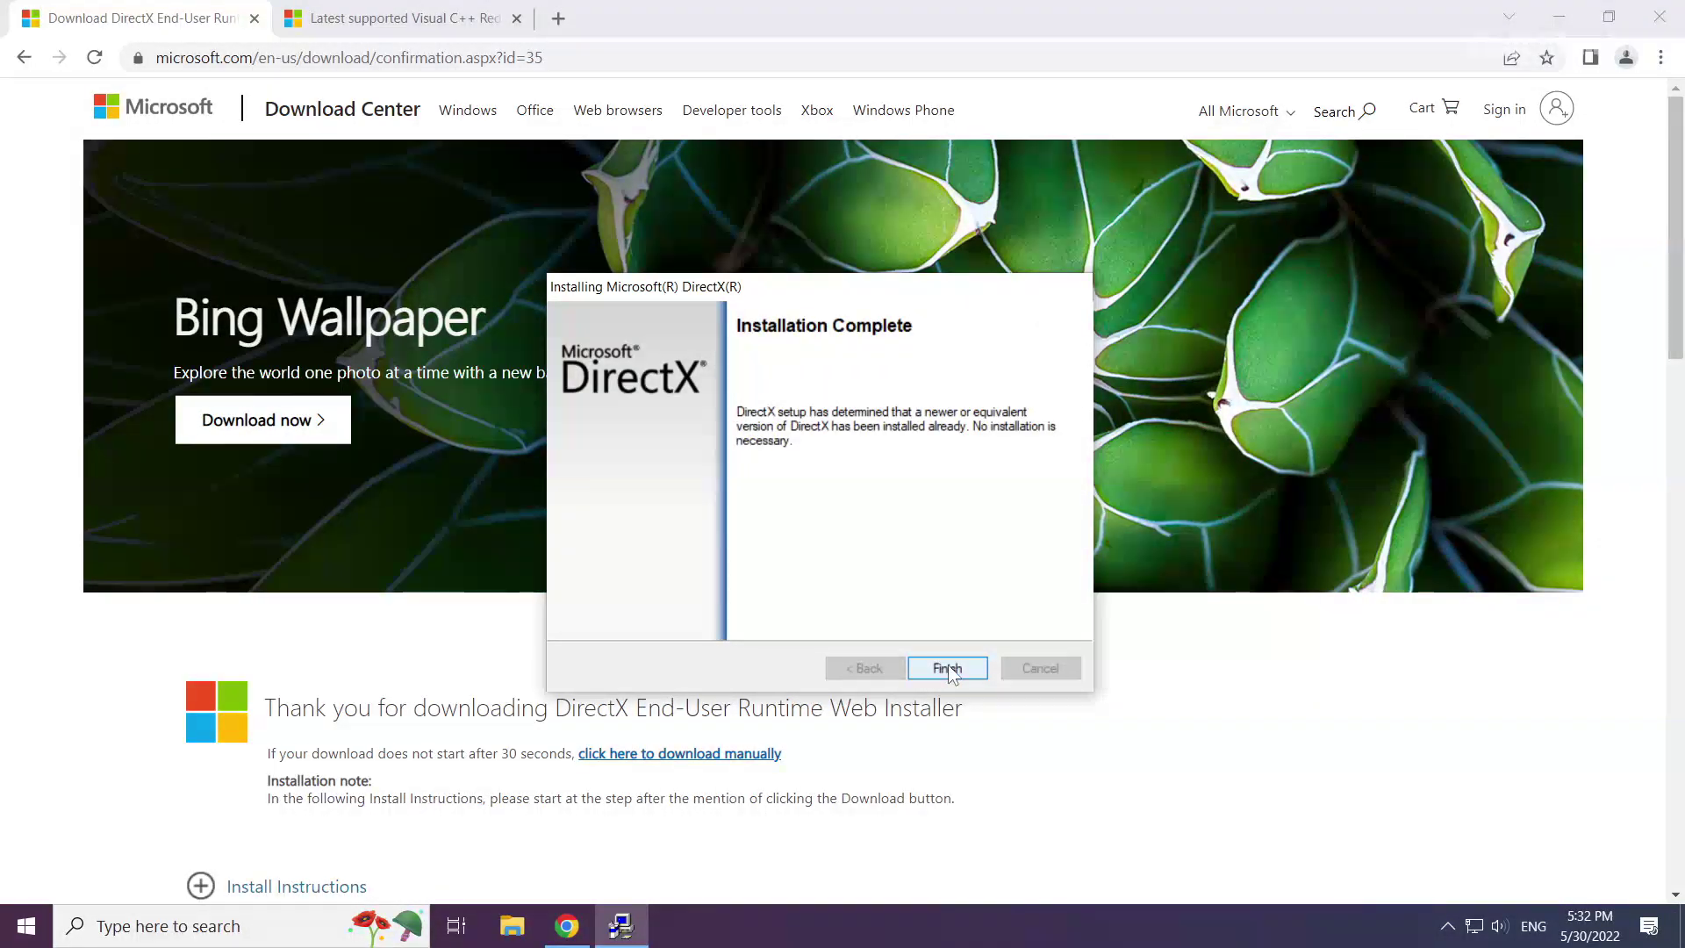
pyautogui.click(948, 669)
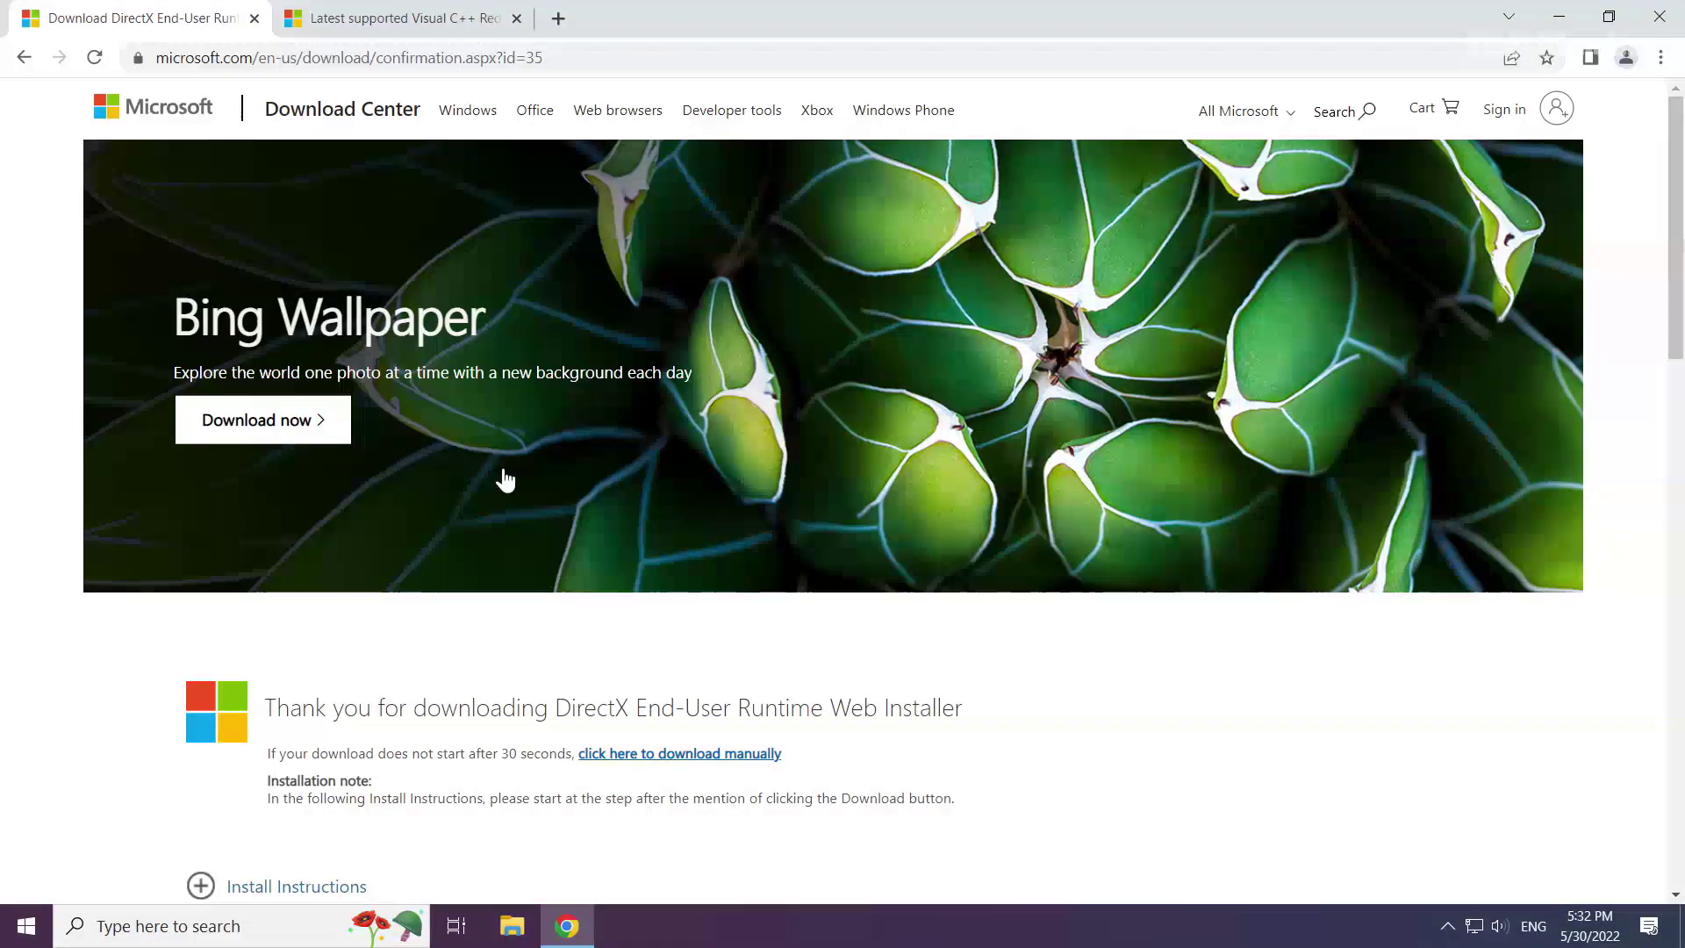
# Switch to the Microsoft Docs Visual C++ Redistributable page and locate the Visual Studio 2015–2022 section
pyautogui.click(255, 27)
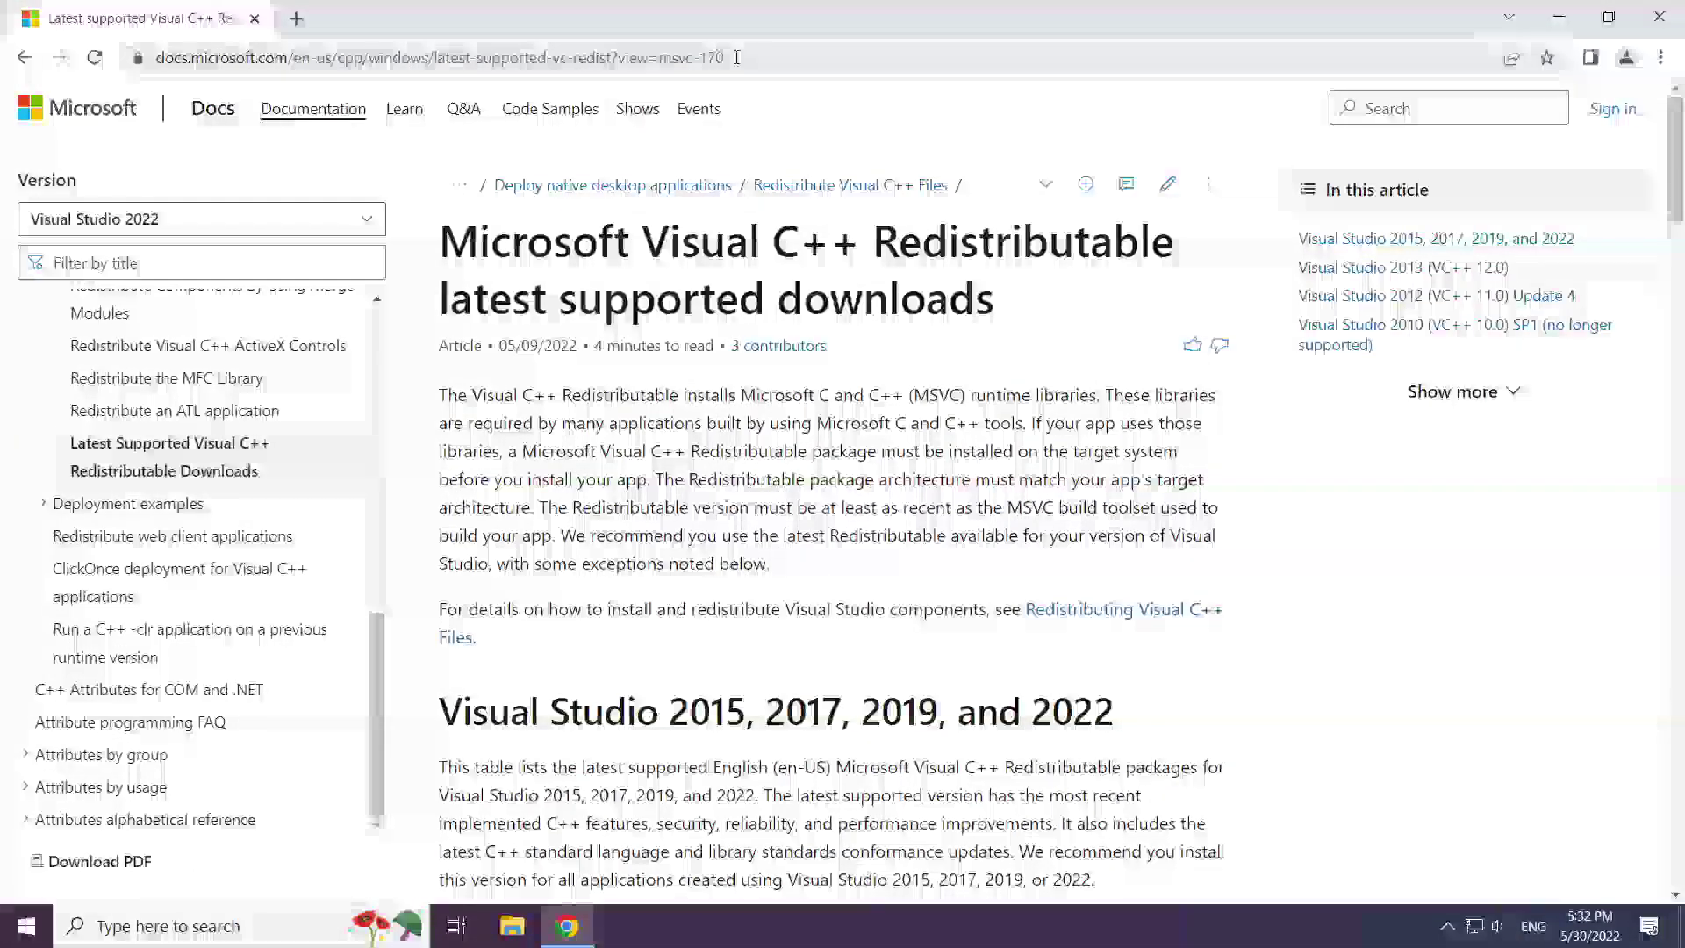
pyautogui.click(875, 57)
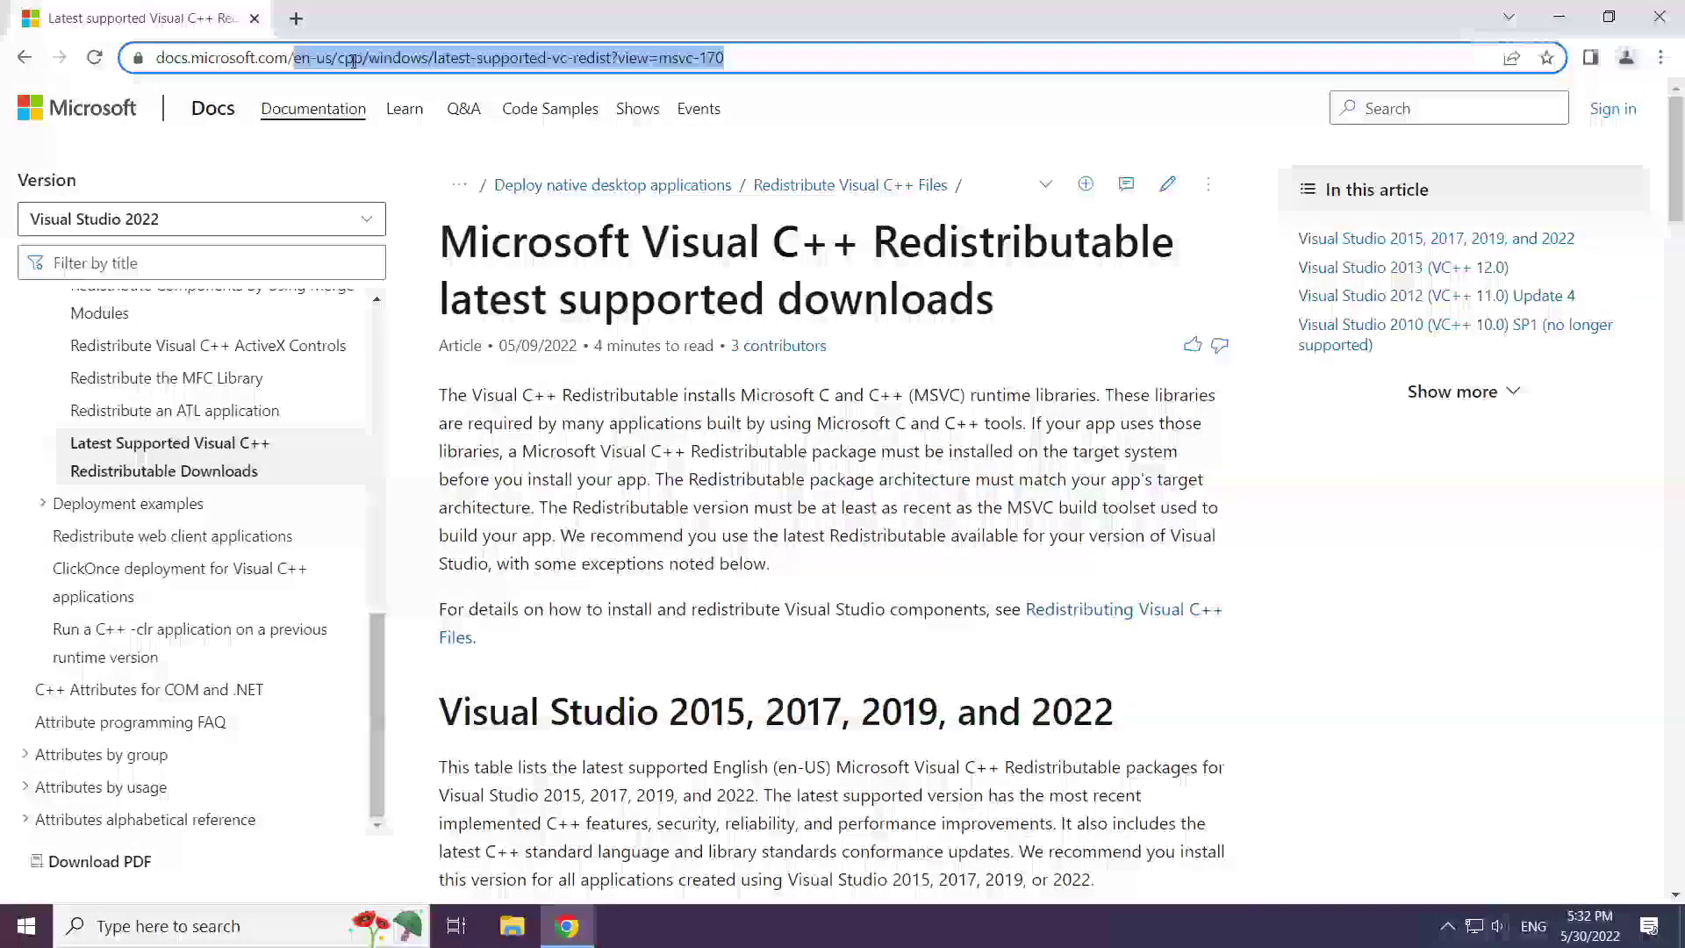
pyautogui.click(875, 52)
pyautogui.moveTo(441, 242); pyautogui.dragTo(856, 244)
pyautogui.click(459, 654)
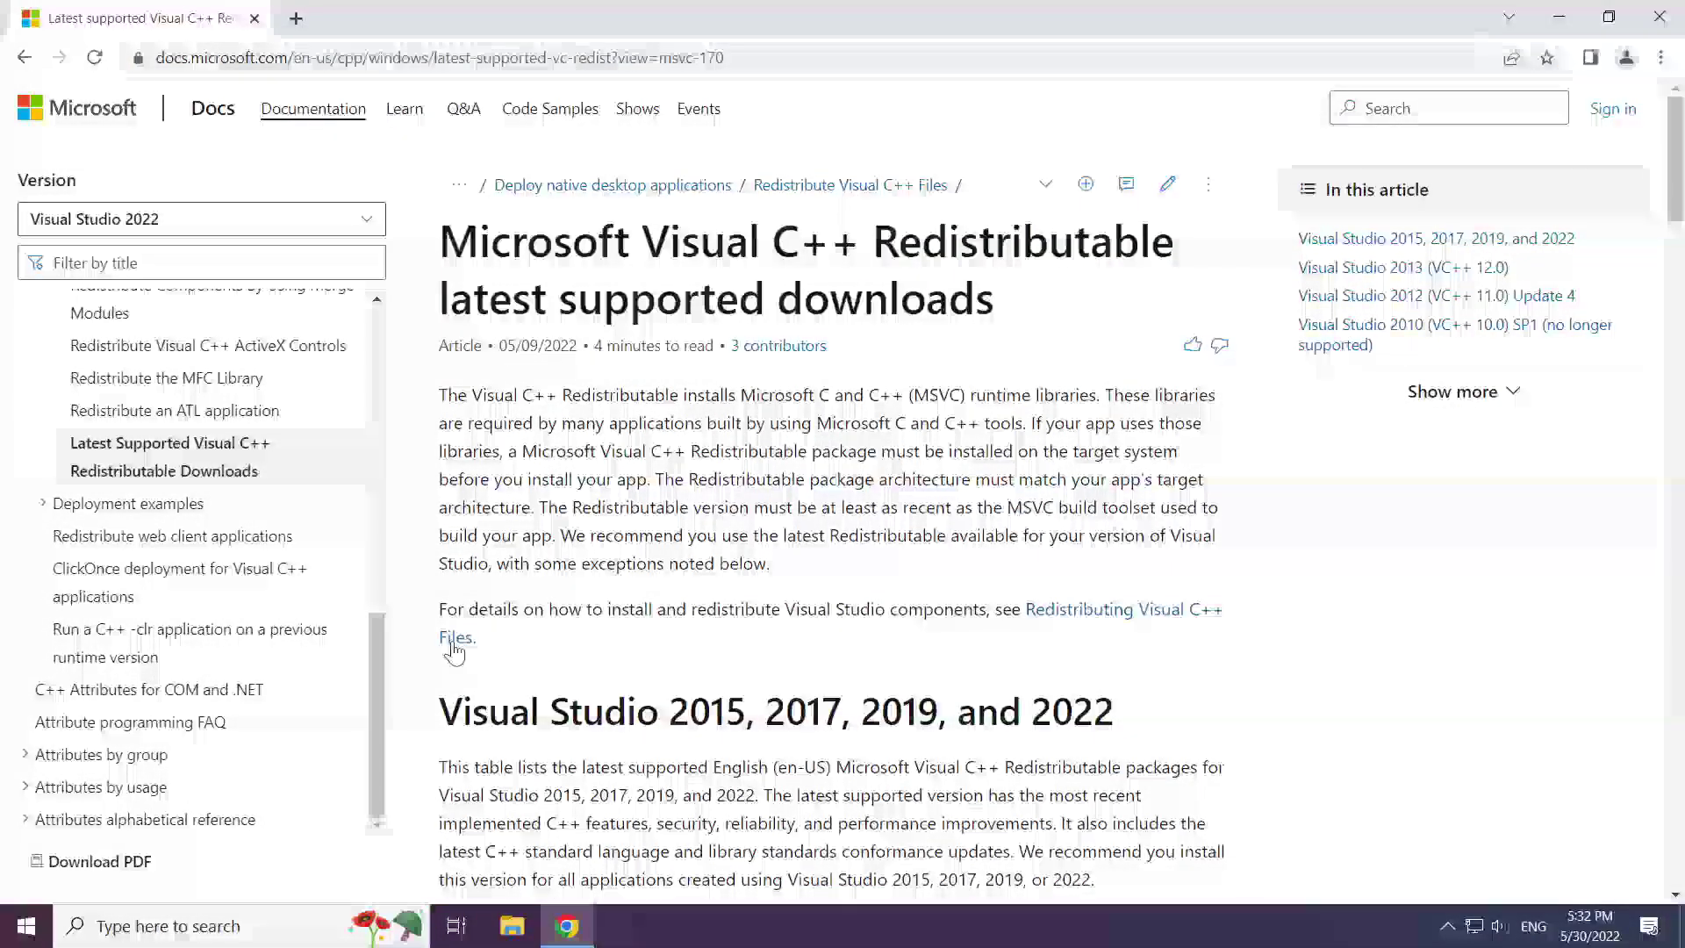
pyautogui.moveTo(437, 706); pyautogui.dragTo(1098, 714)
pyautogui.click(1097, 714)
# Download the ARM64, X86 and X64 vc_redist.exe packages from the table
pyautogui.scroll(-4, 847, 689)
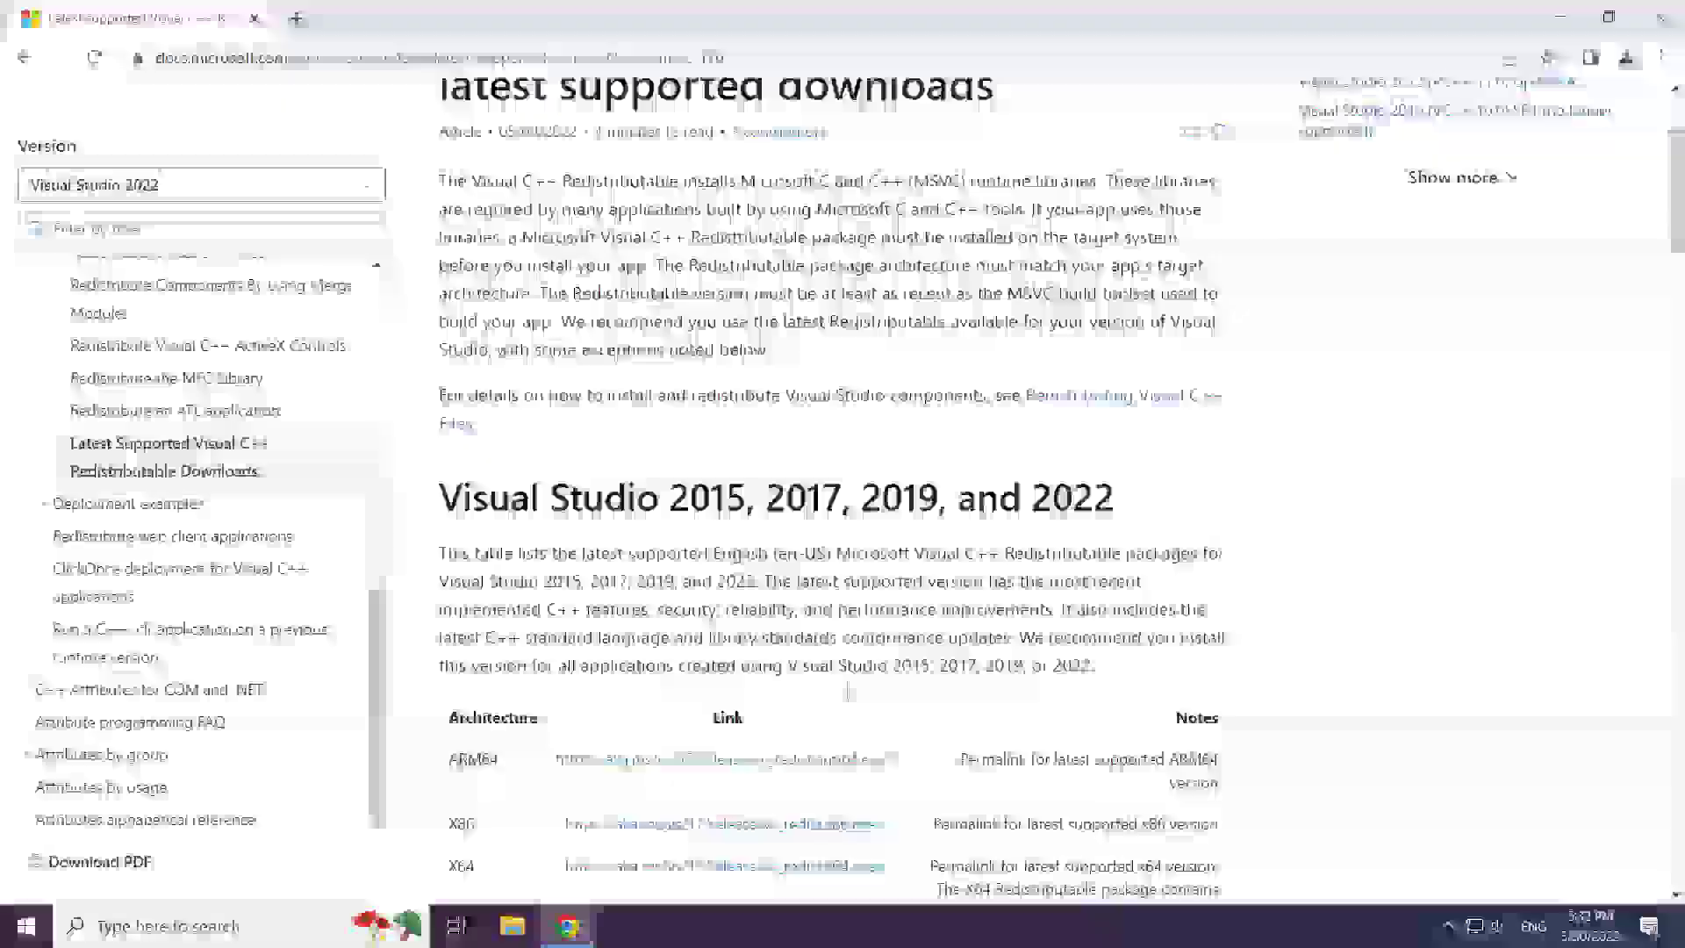
pyautogui.scroll(-1, 843, 676)
pyautogui.moveTo(446, 533); pyautogui.dragTo(995, 645)
pyautogui.click(662, 537)
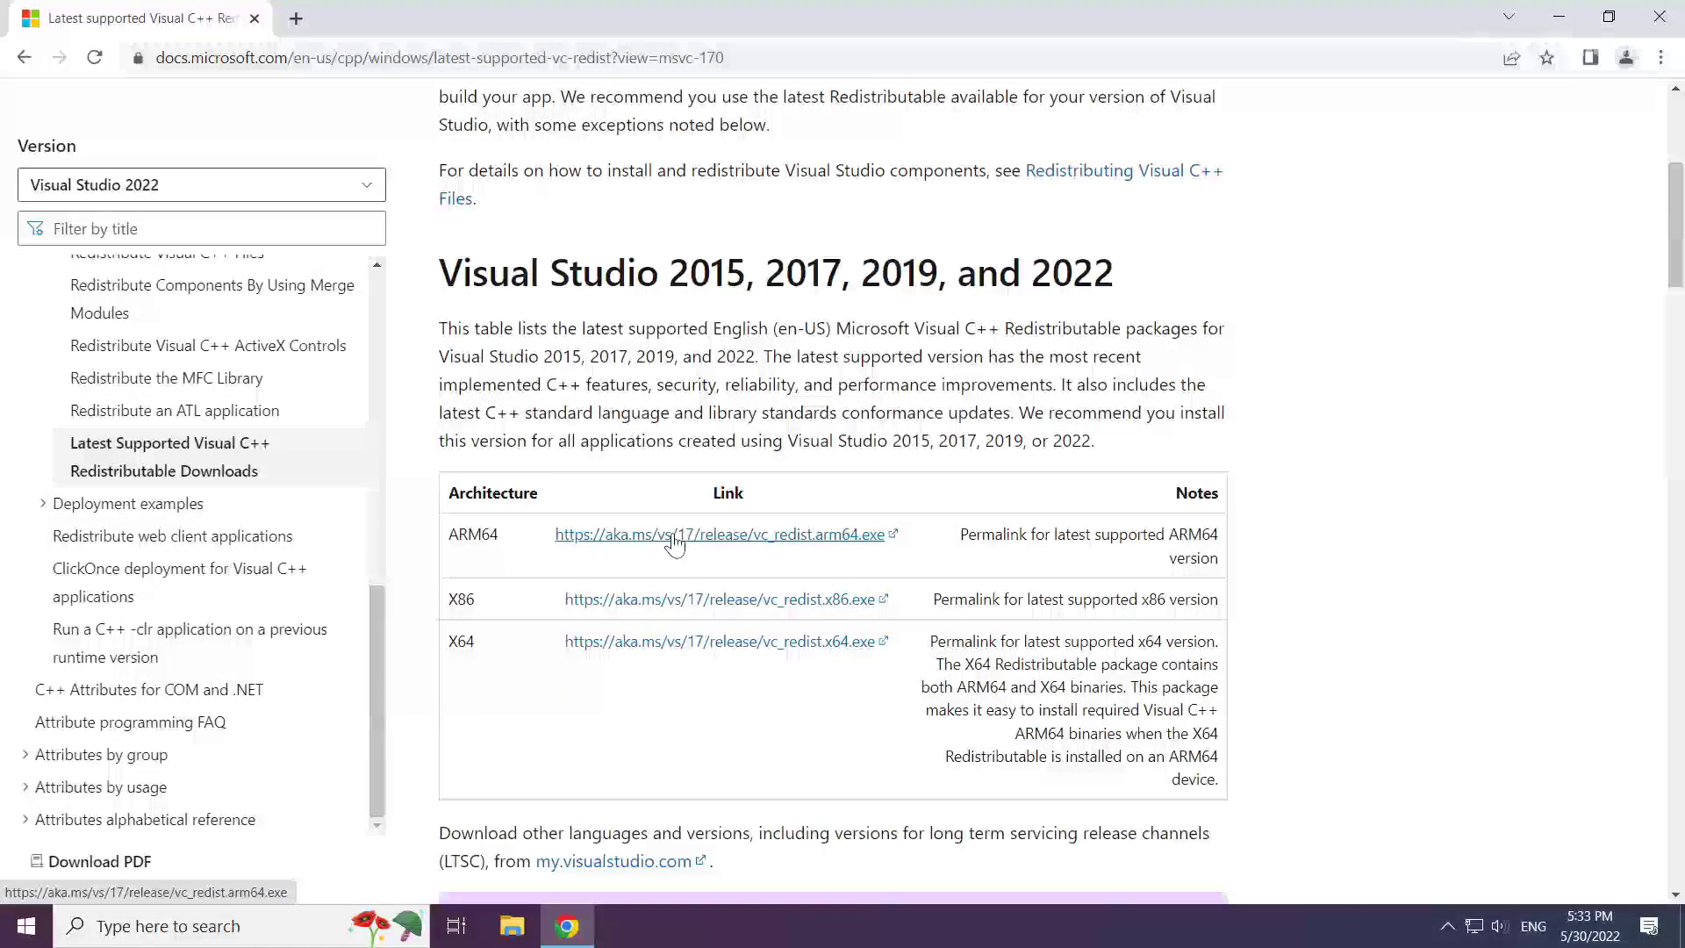
pyautogui.click(677, 604)
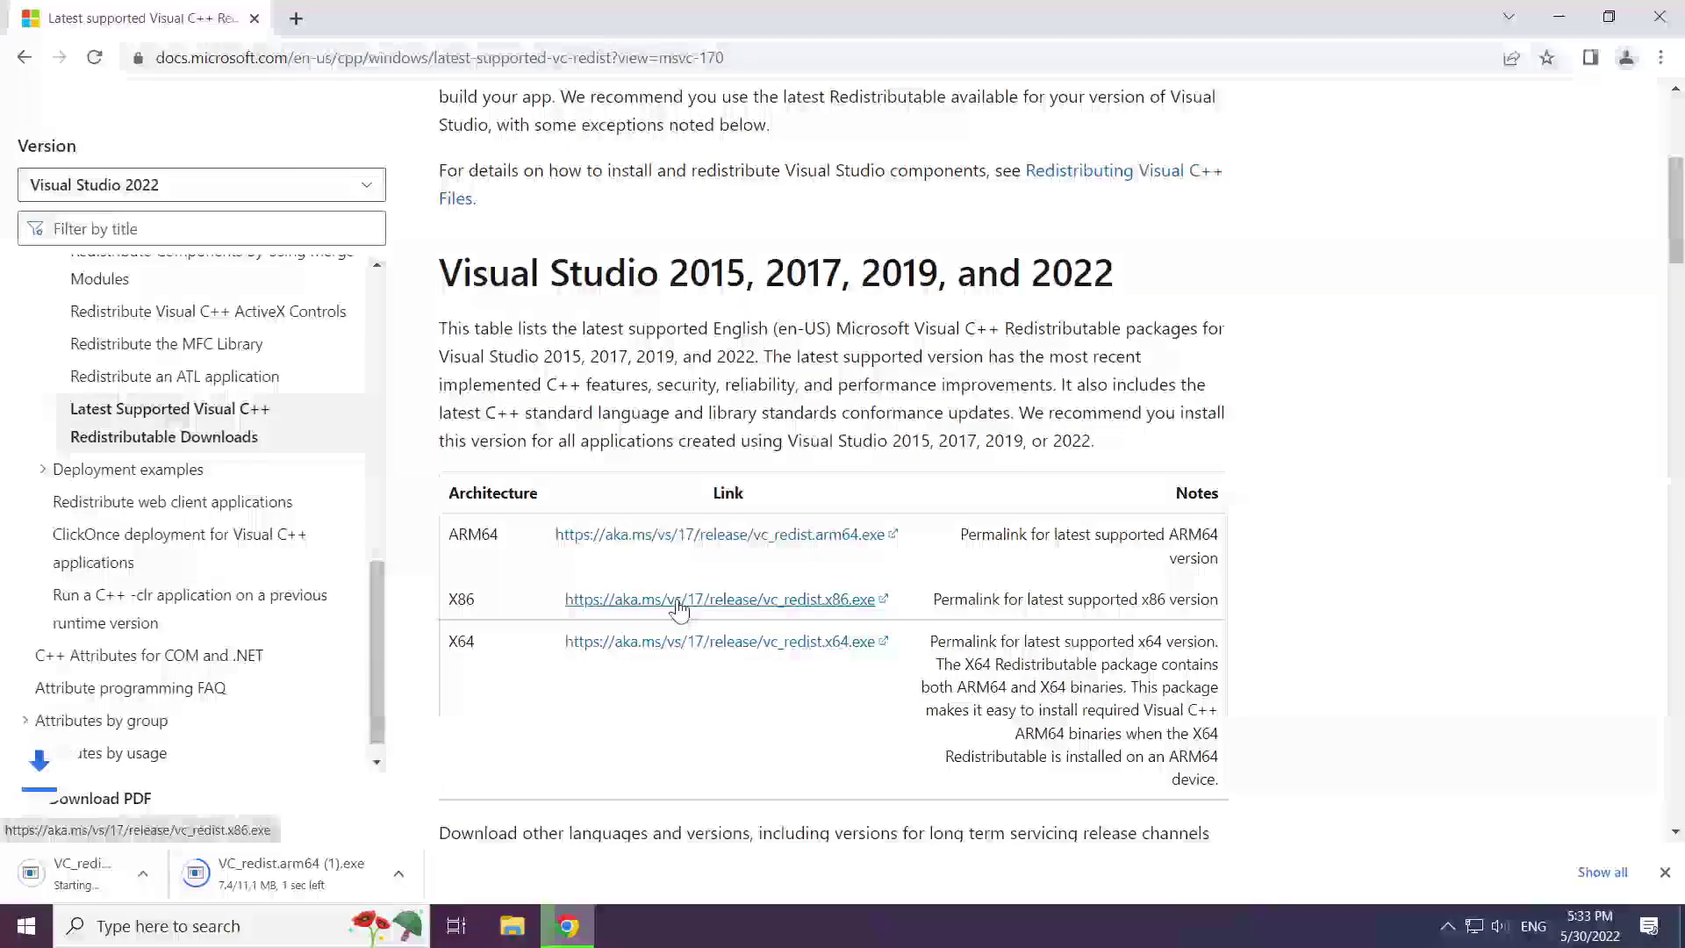
pyautogui.click(659, 651)
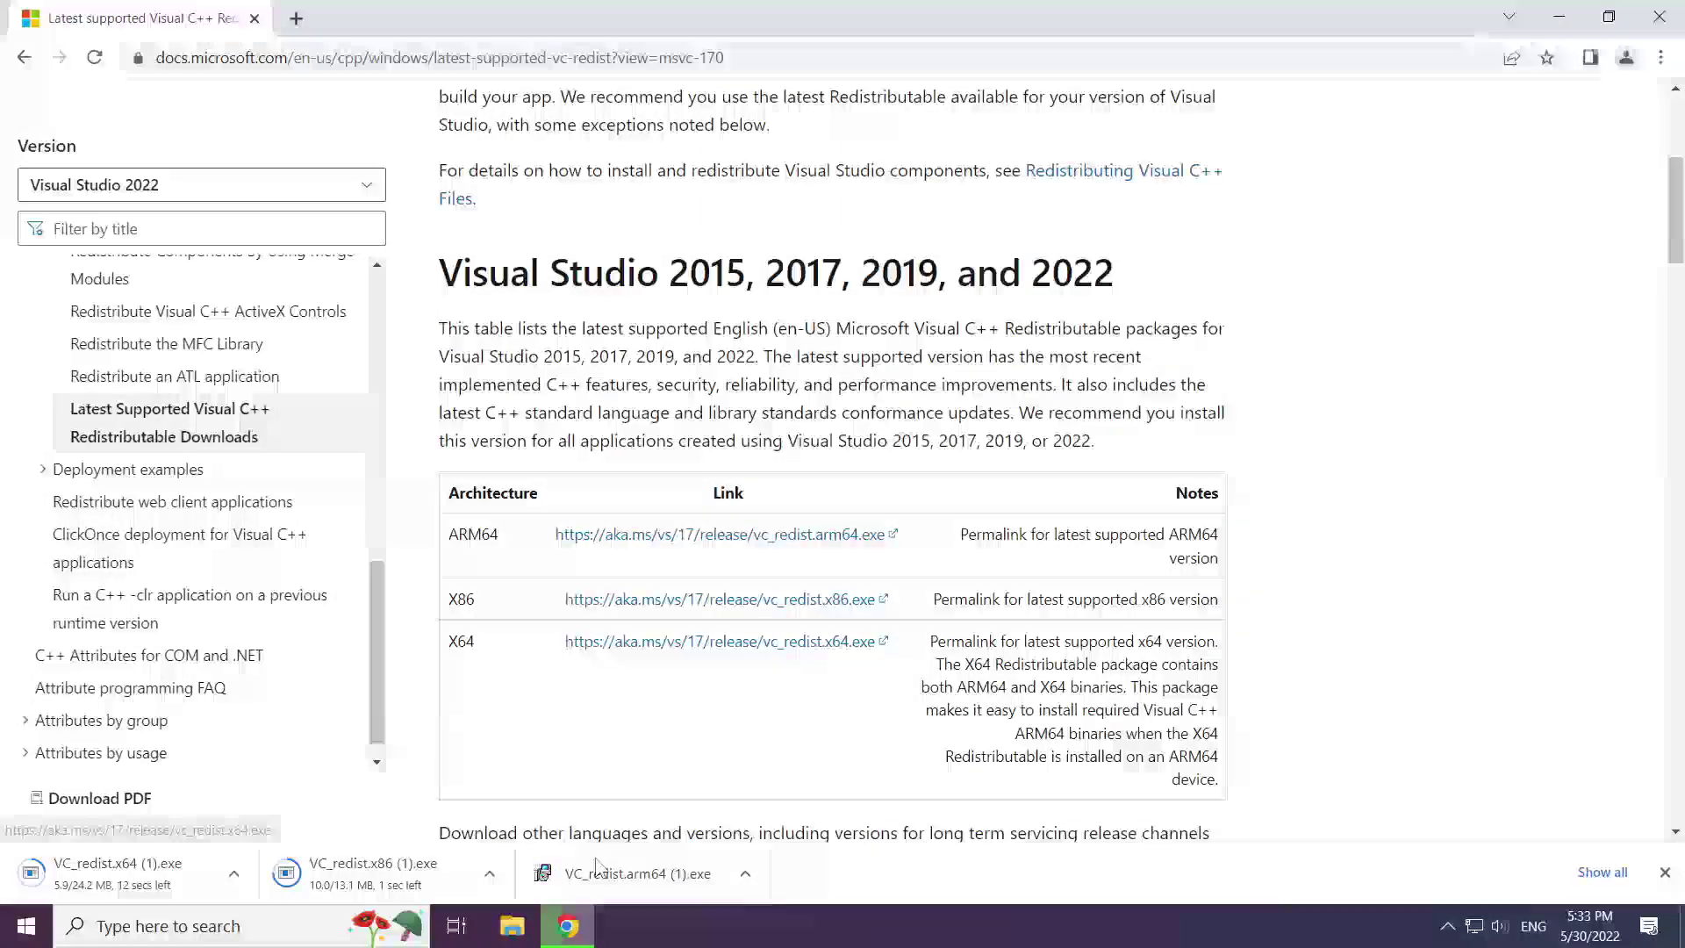
# Run the ARM64 redistributable installer, agreeing to its licence and starting the install
pyautogui.click(654, 876)
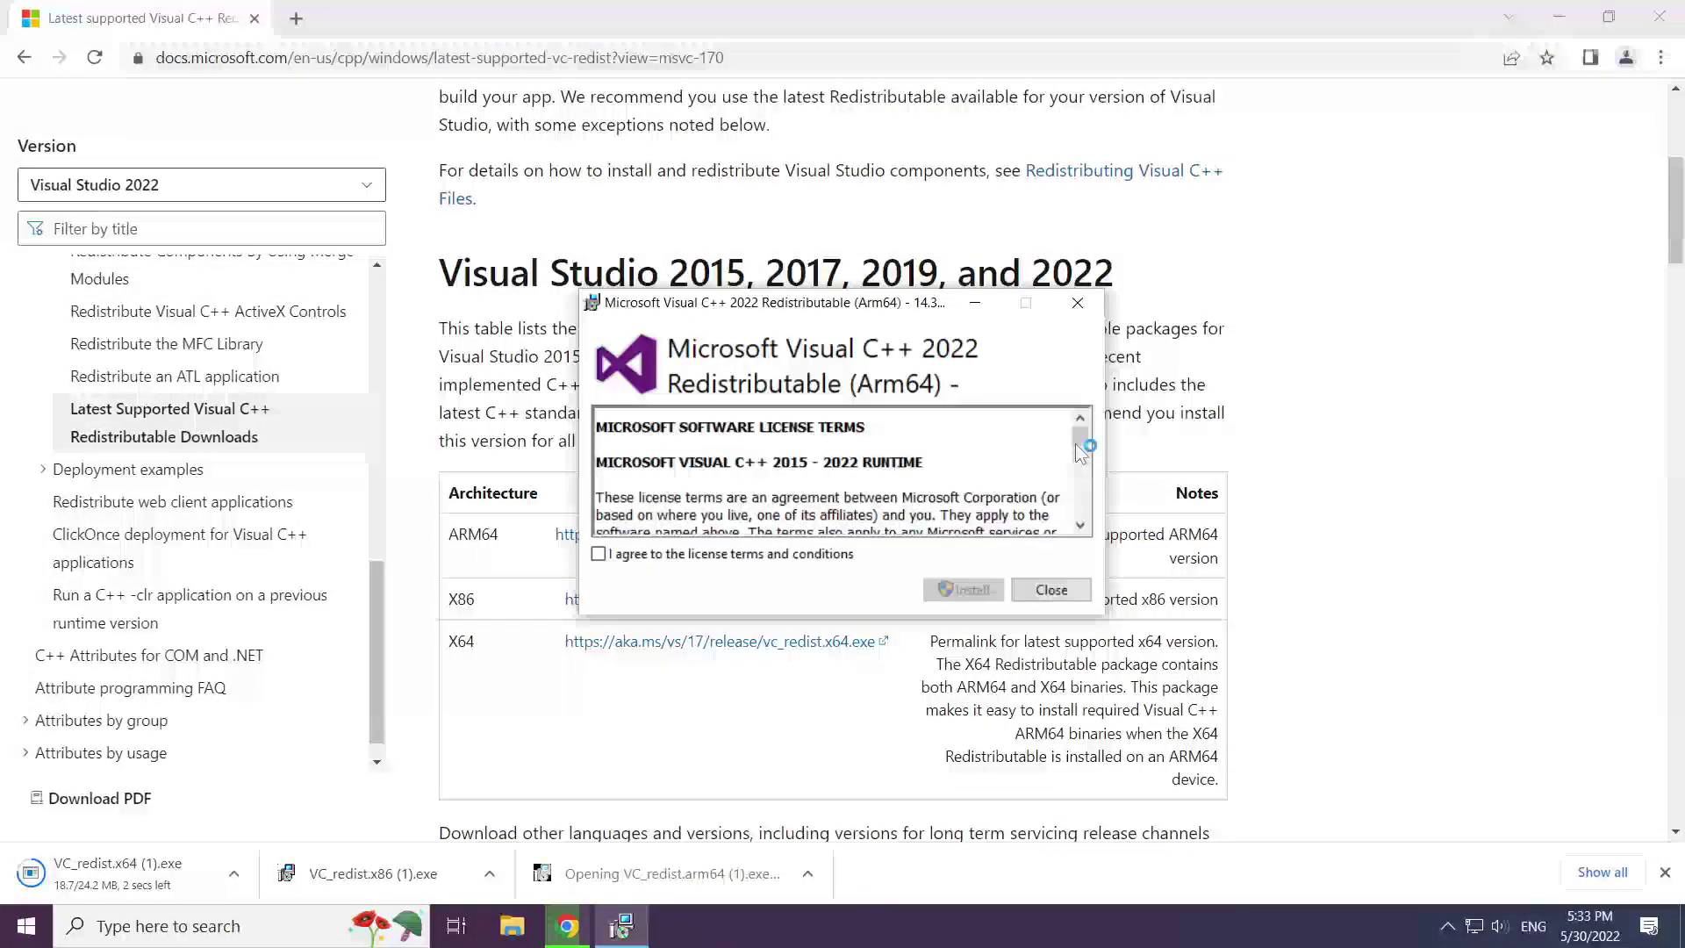
pyautogui.moveTo(1081, 444); pyautogui.dragTo(1082, 500)
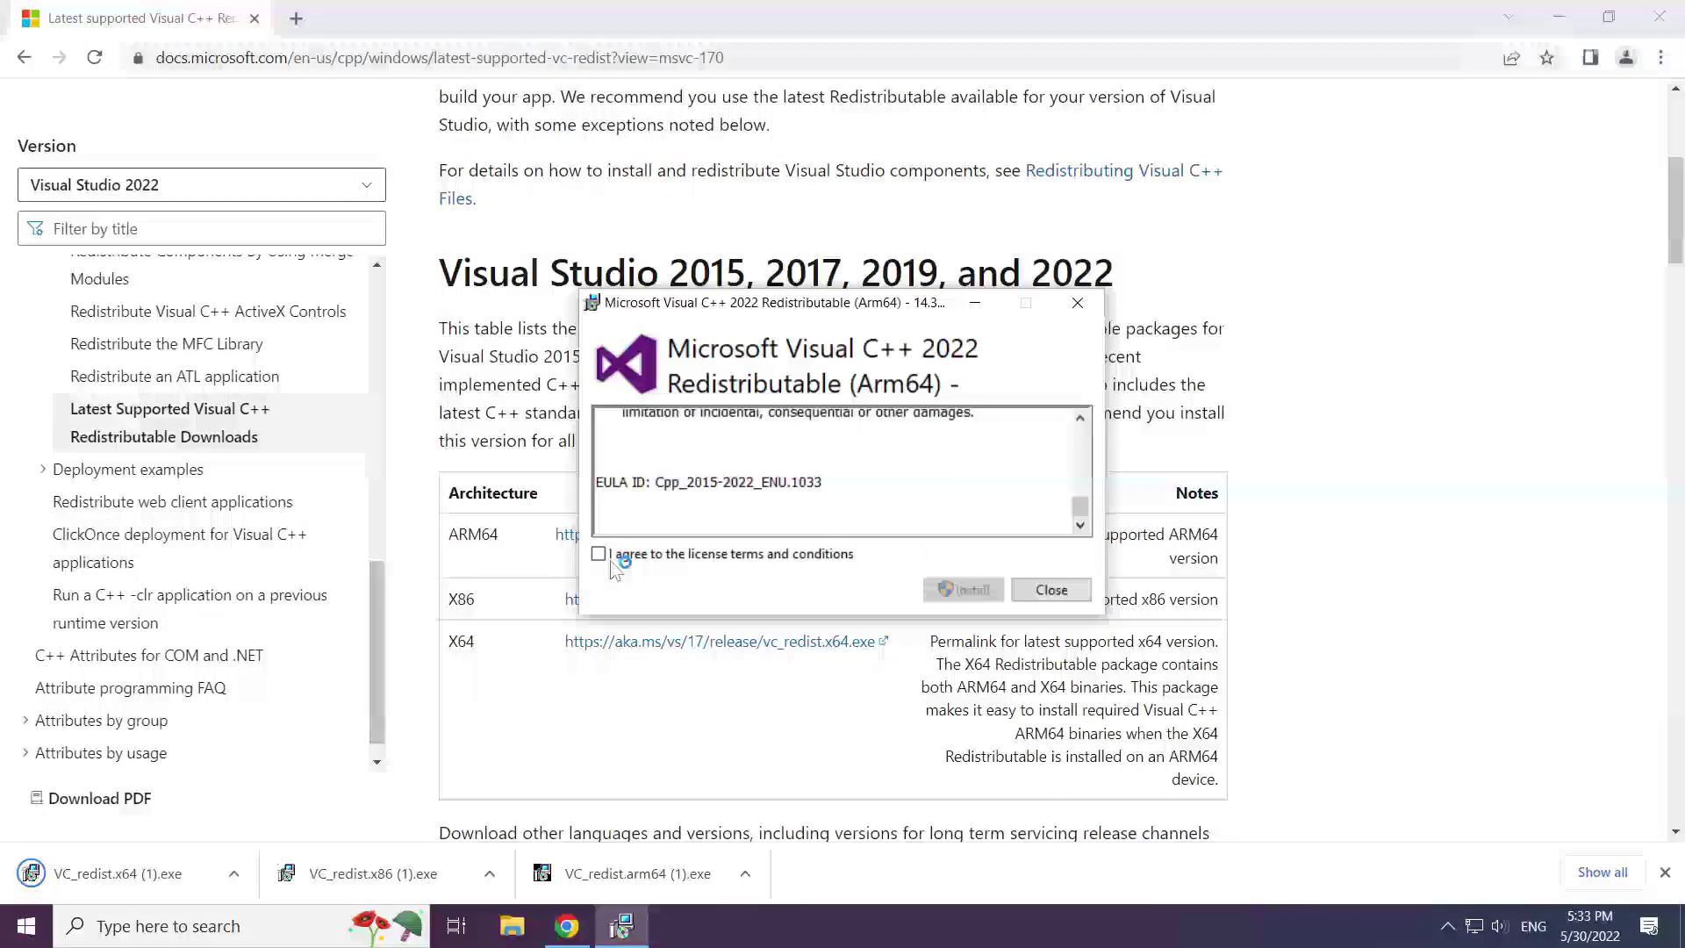
pyautogui.click(599, 554)
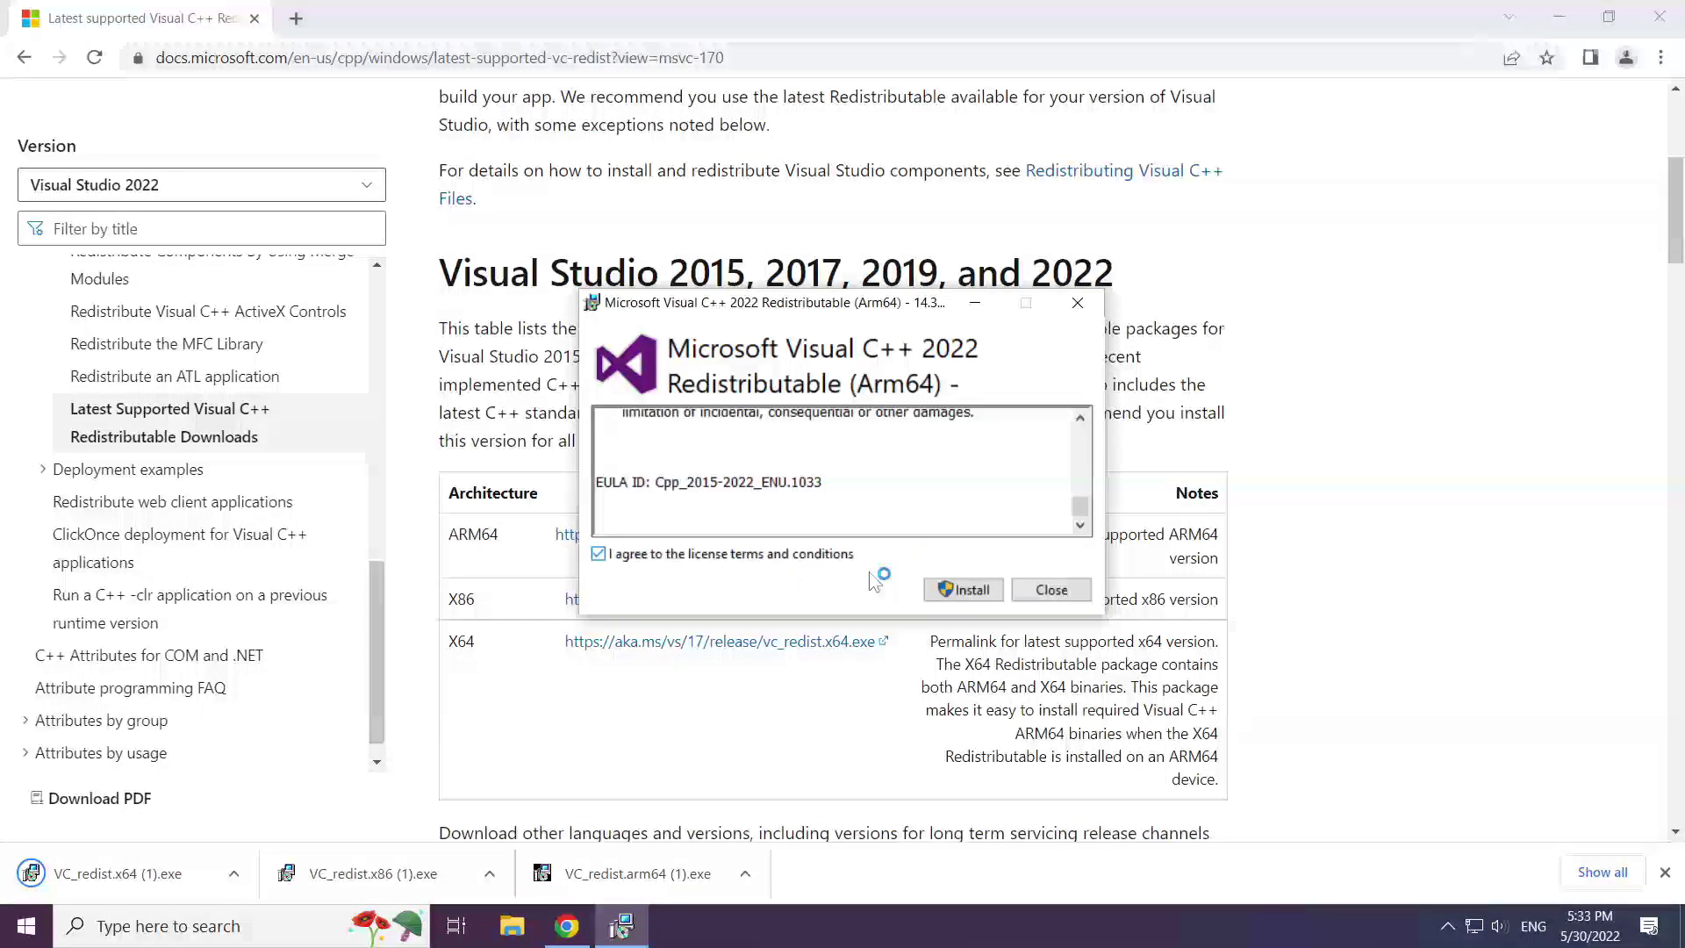
pyautogui.click(958, 595)
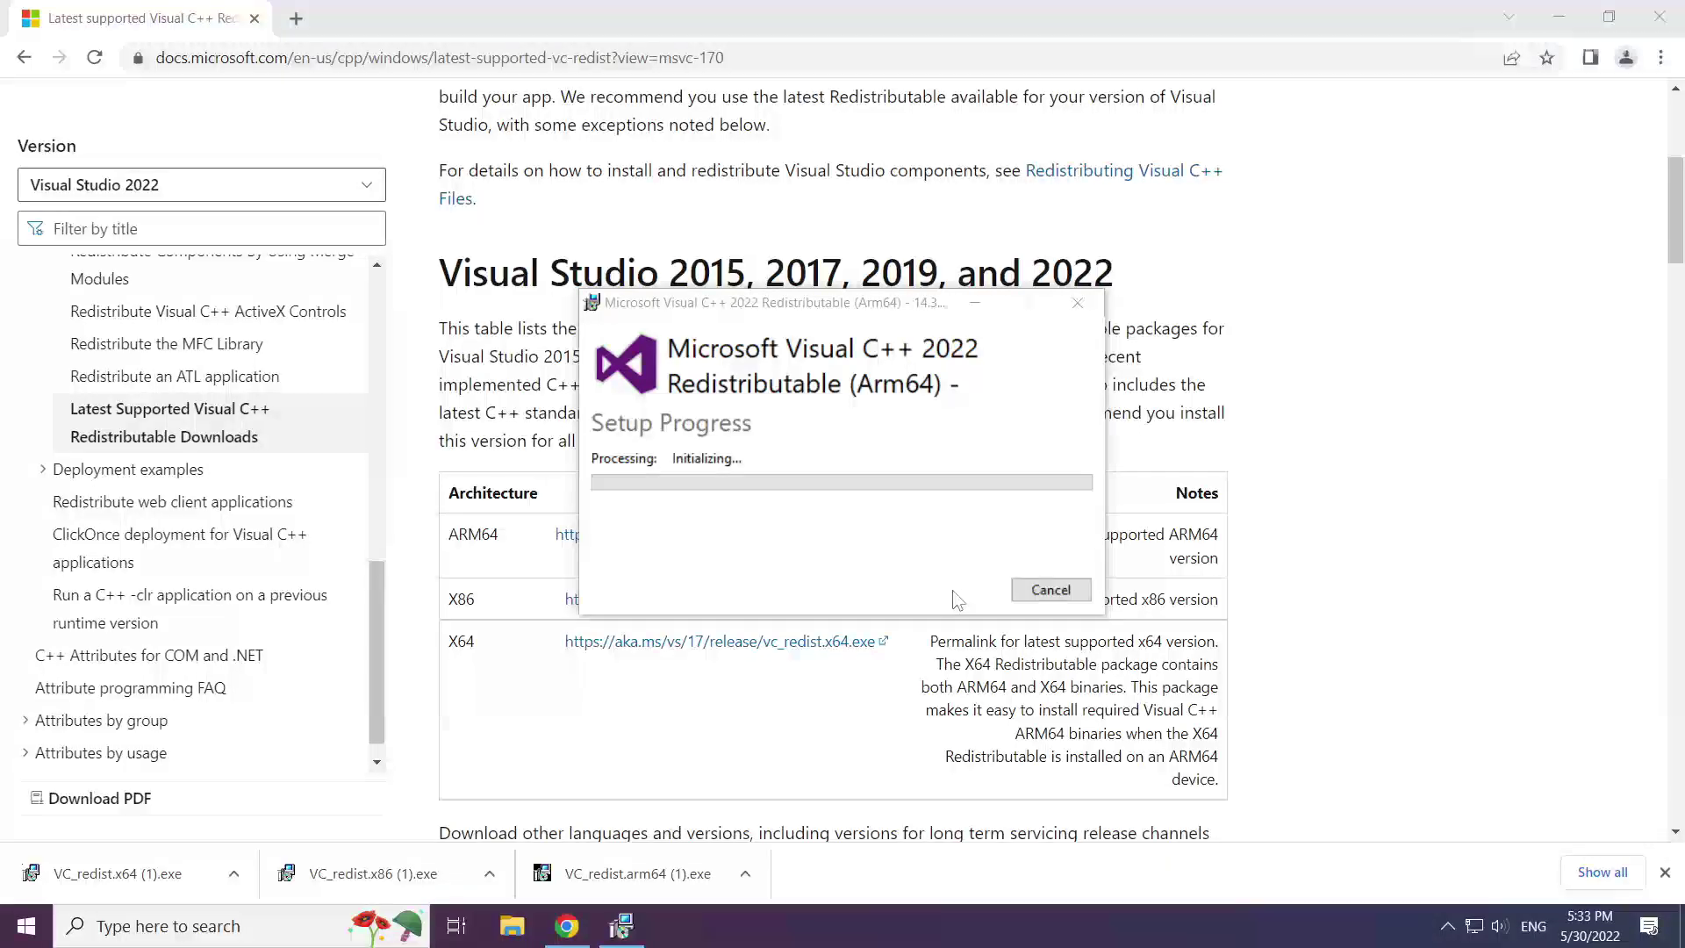
# Install the x86 Visual C++ 2015-2022 redistributable 14.32.31326 and close its success message
pyautogui.click(380, 869)
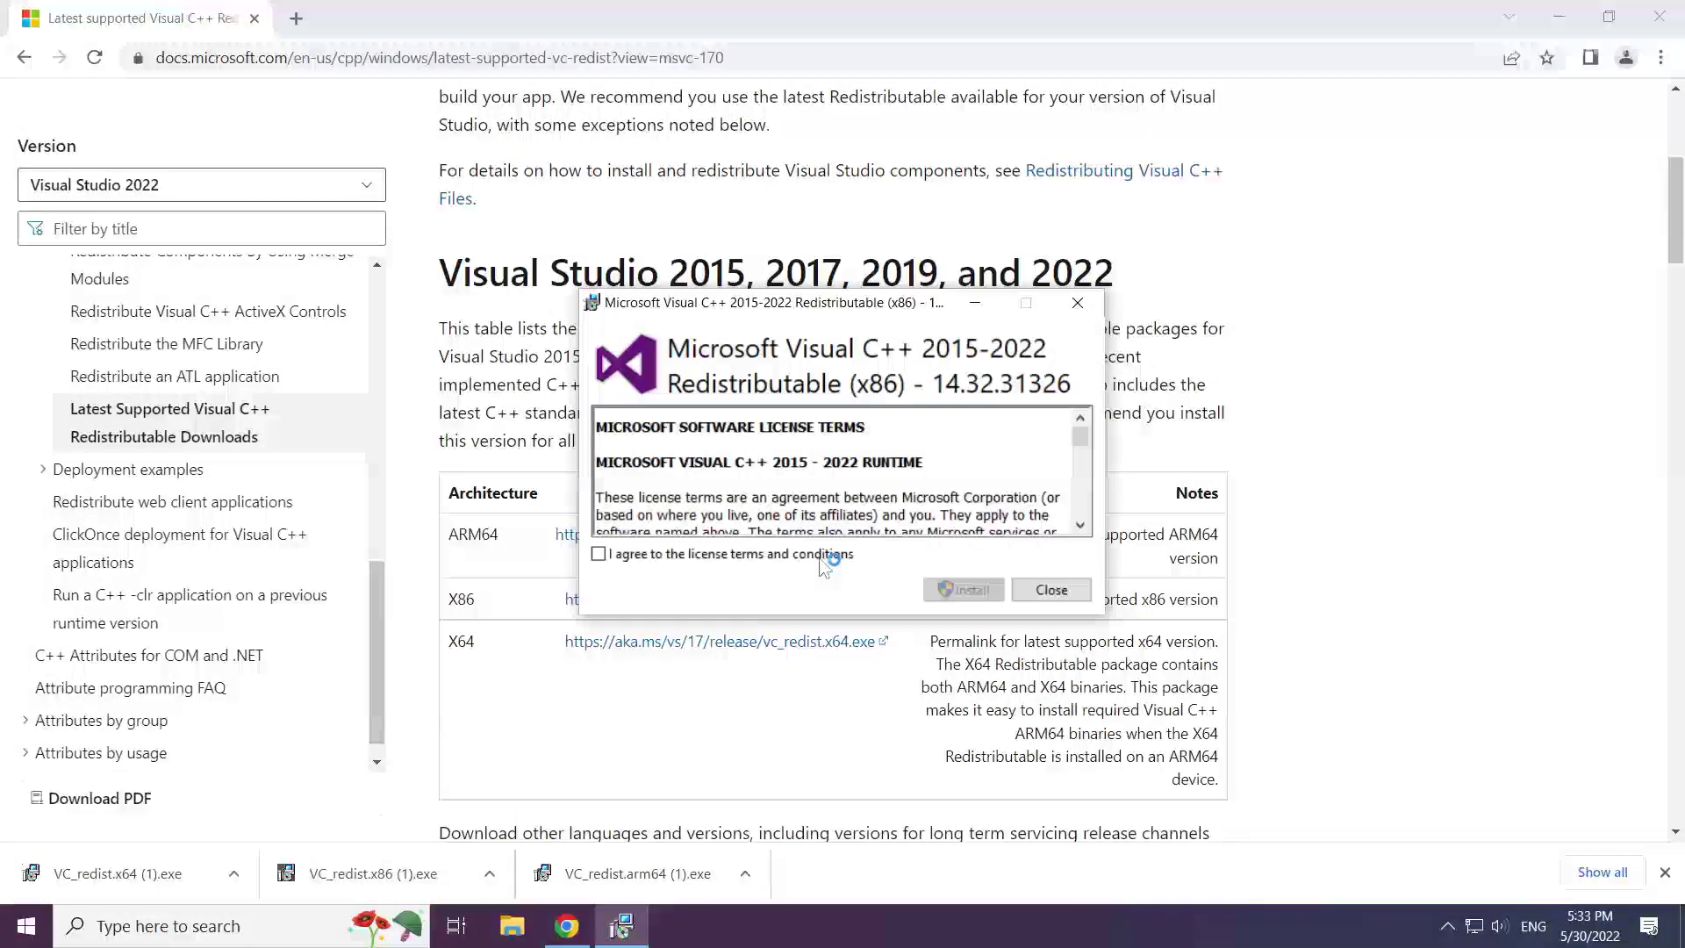
pyautogui.moveTo(1081, 481); pyautogui.dragTo(1082, 523)
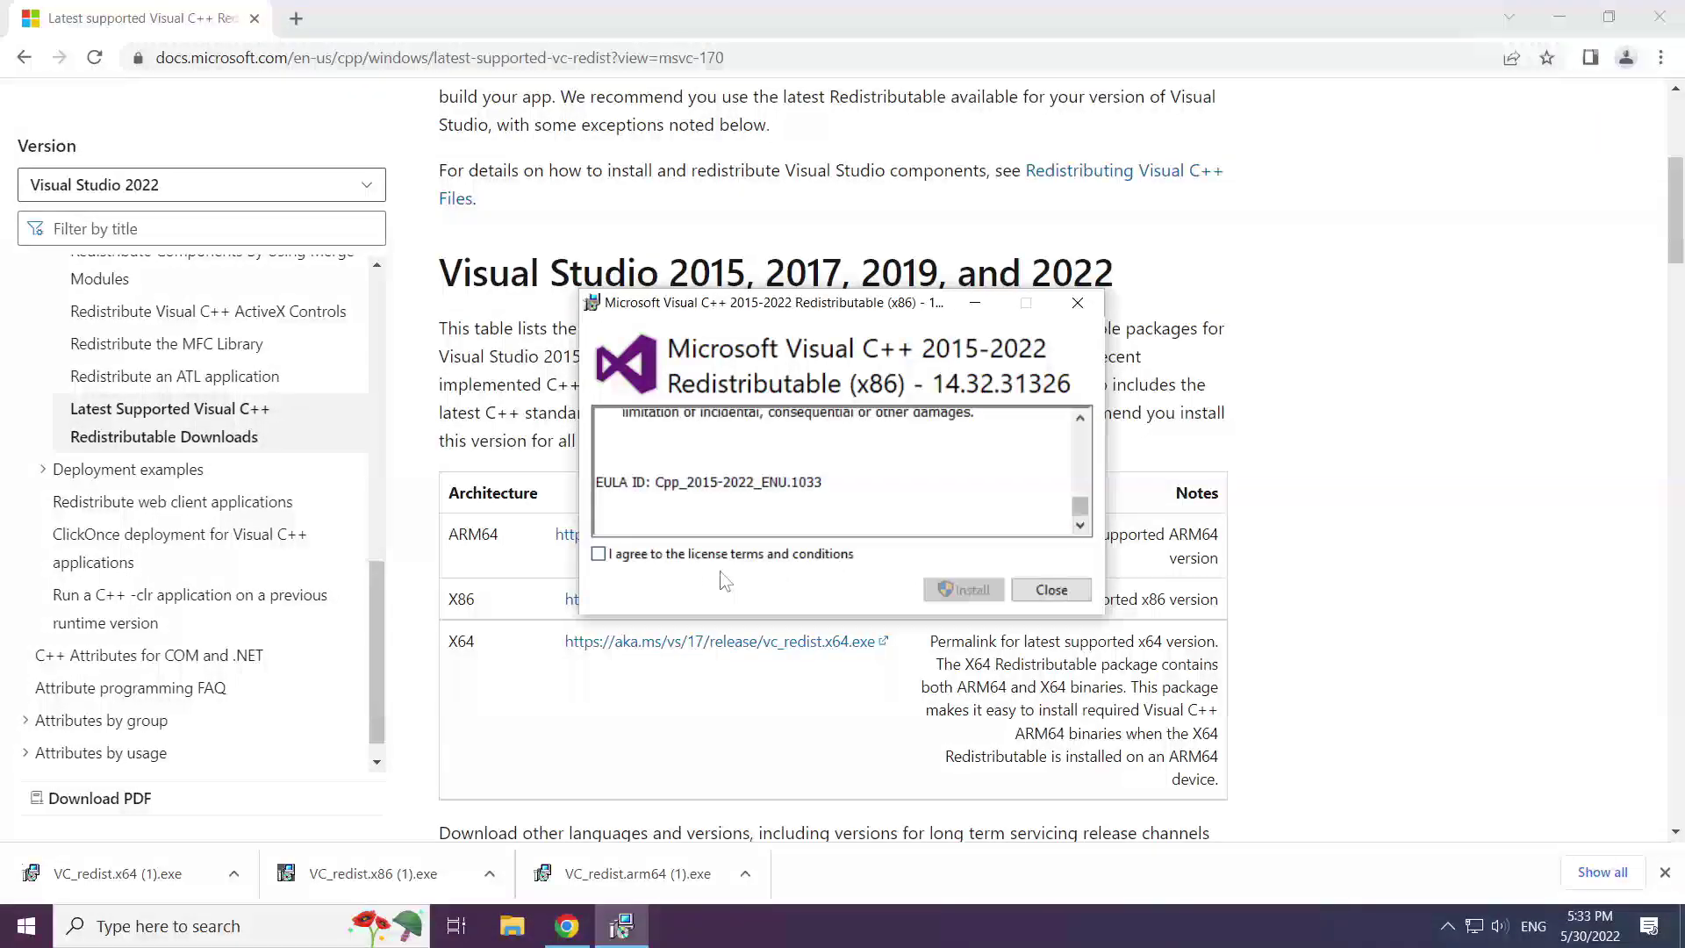
pyautogui.click(599, 554)
pyautogui.click(963, 589)
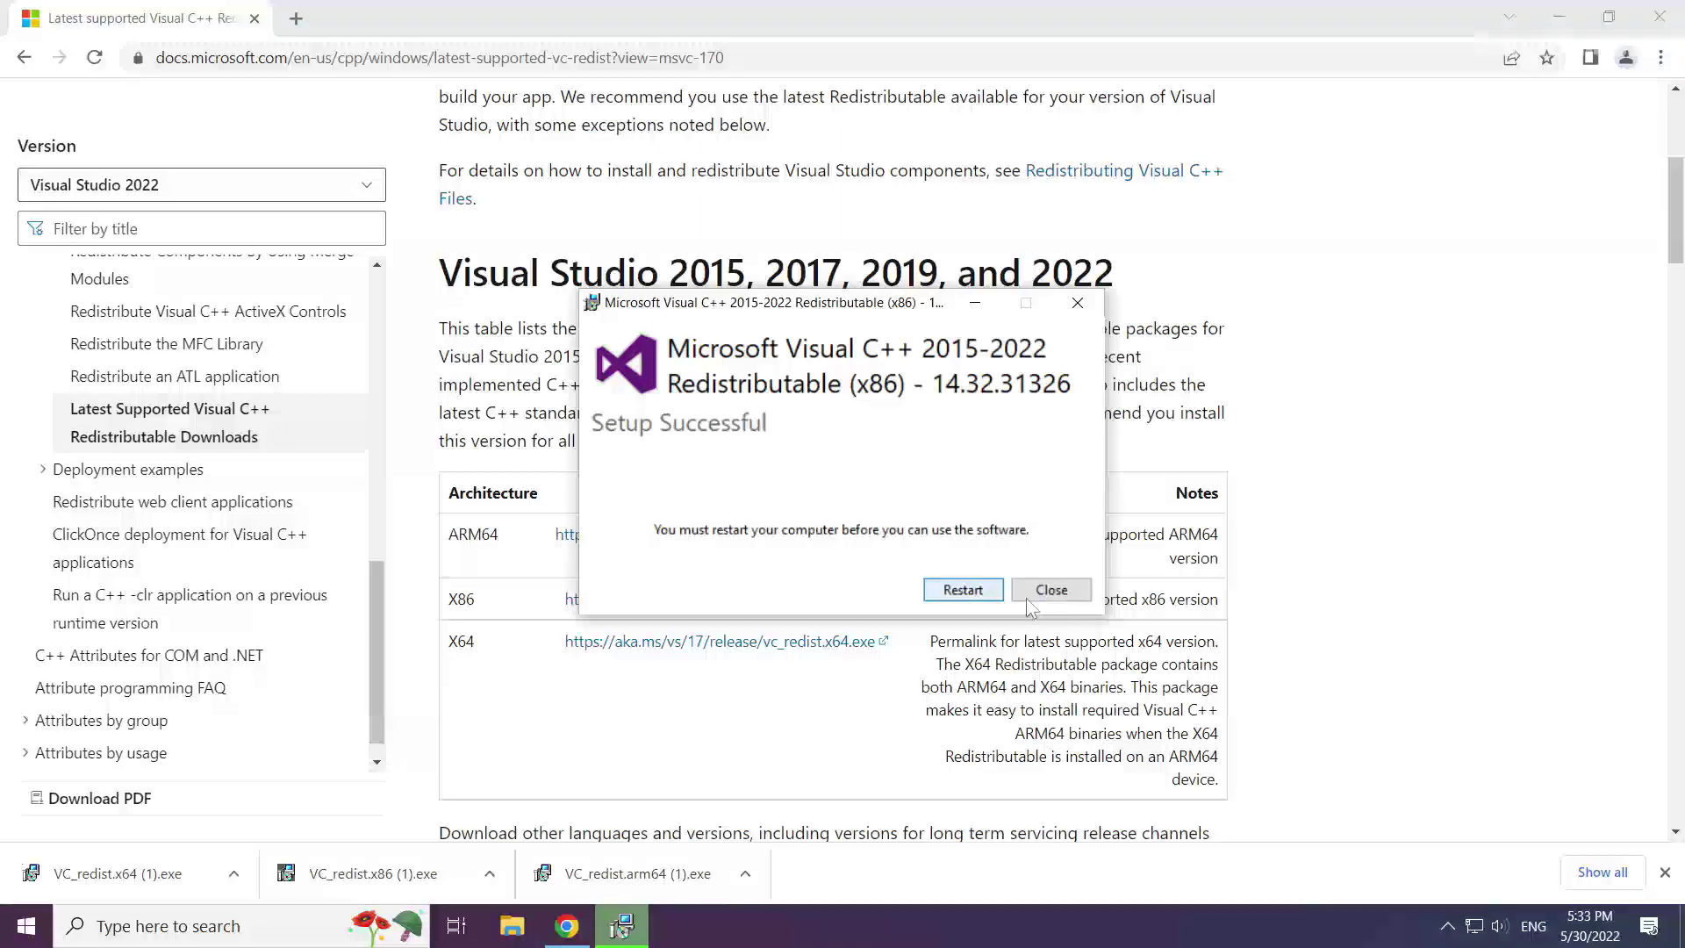
pyautogui.click(1053, 591)
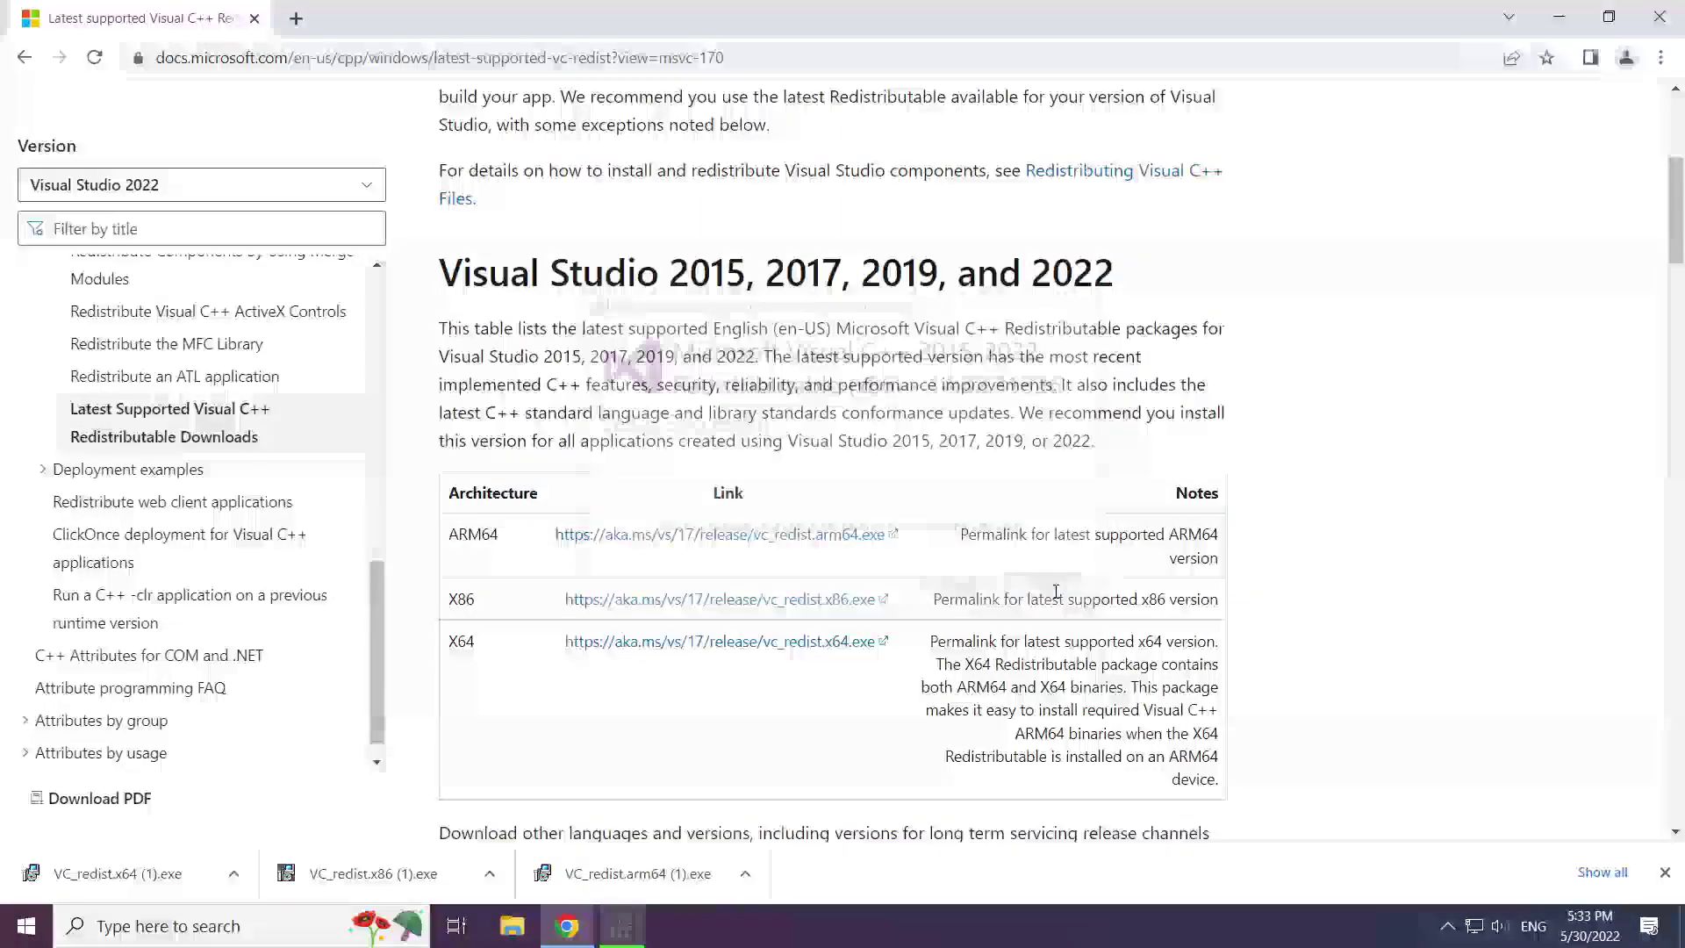
# Install the x64 Visual C++ redistributable 14.32.31326, dismiss the success message, and close Chrome
pyautogui.click(125, 882)
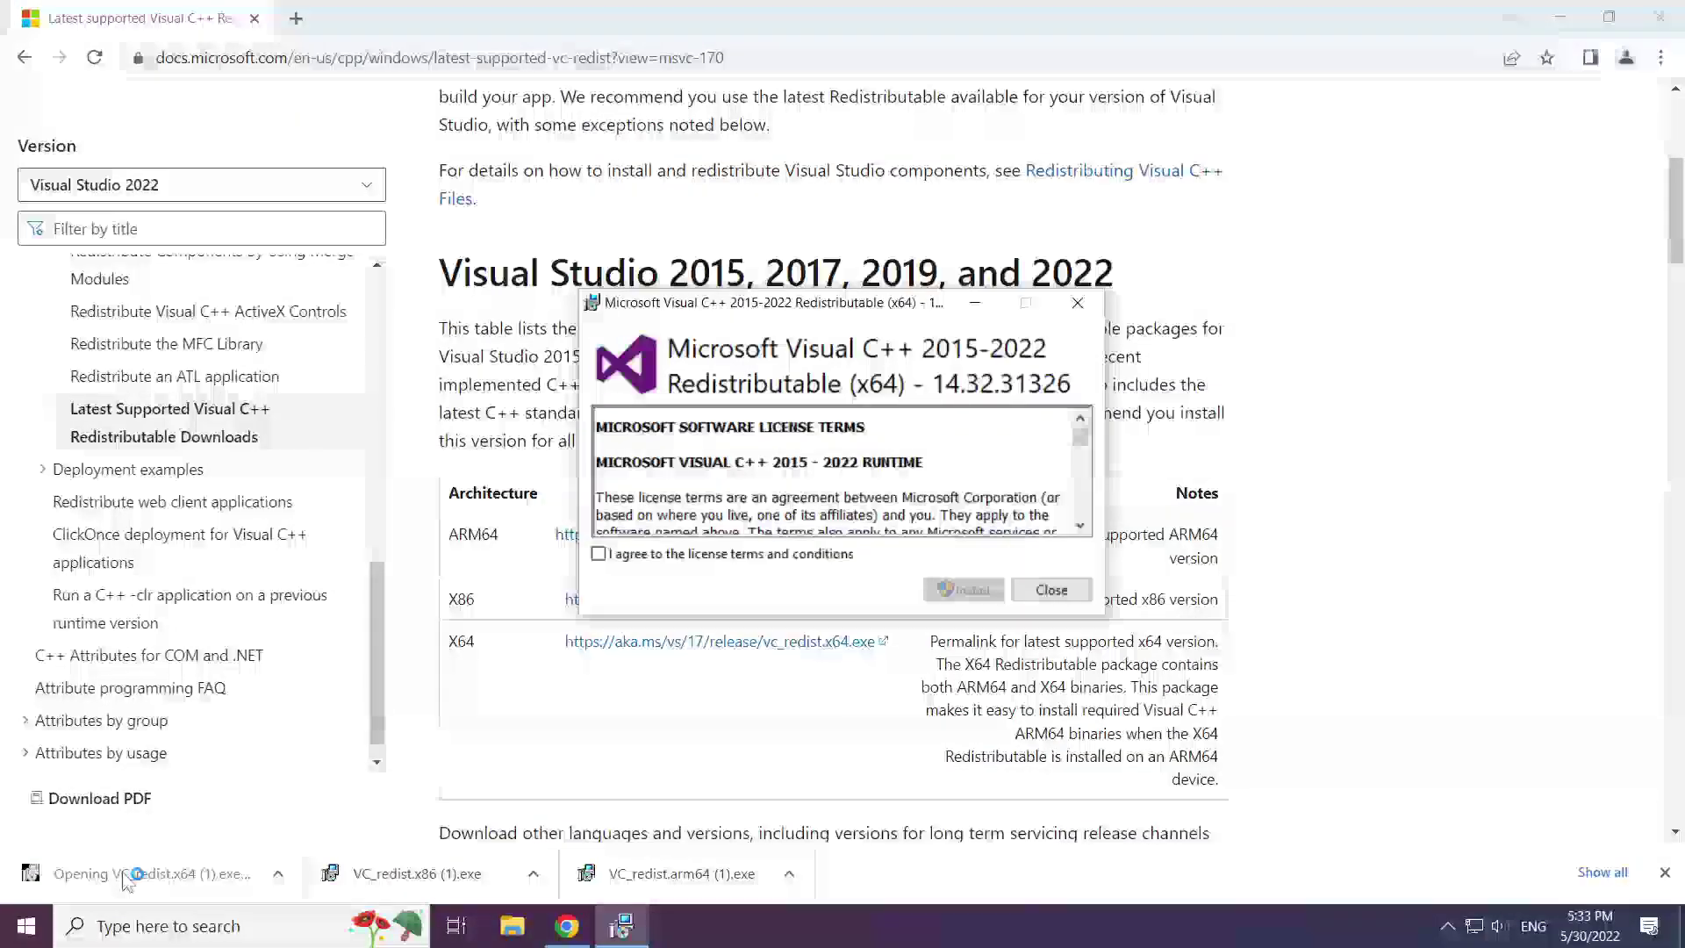
pyautogui.scroll(-15, 710, 491)
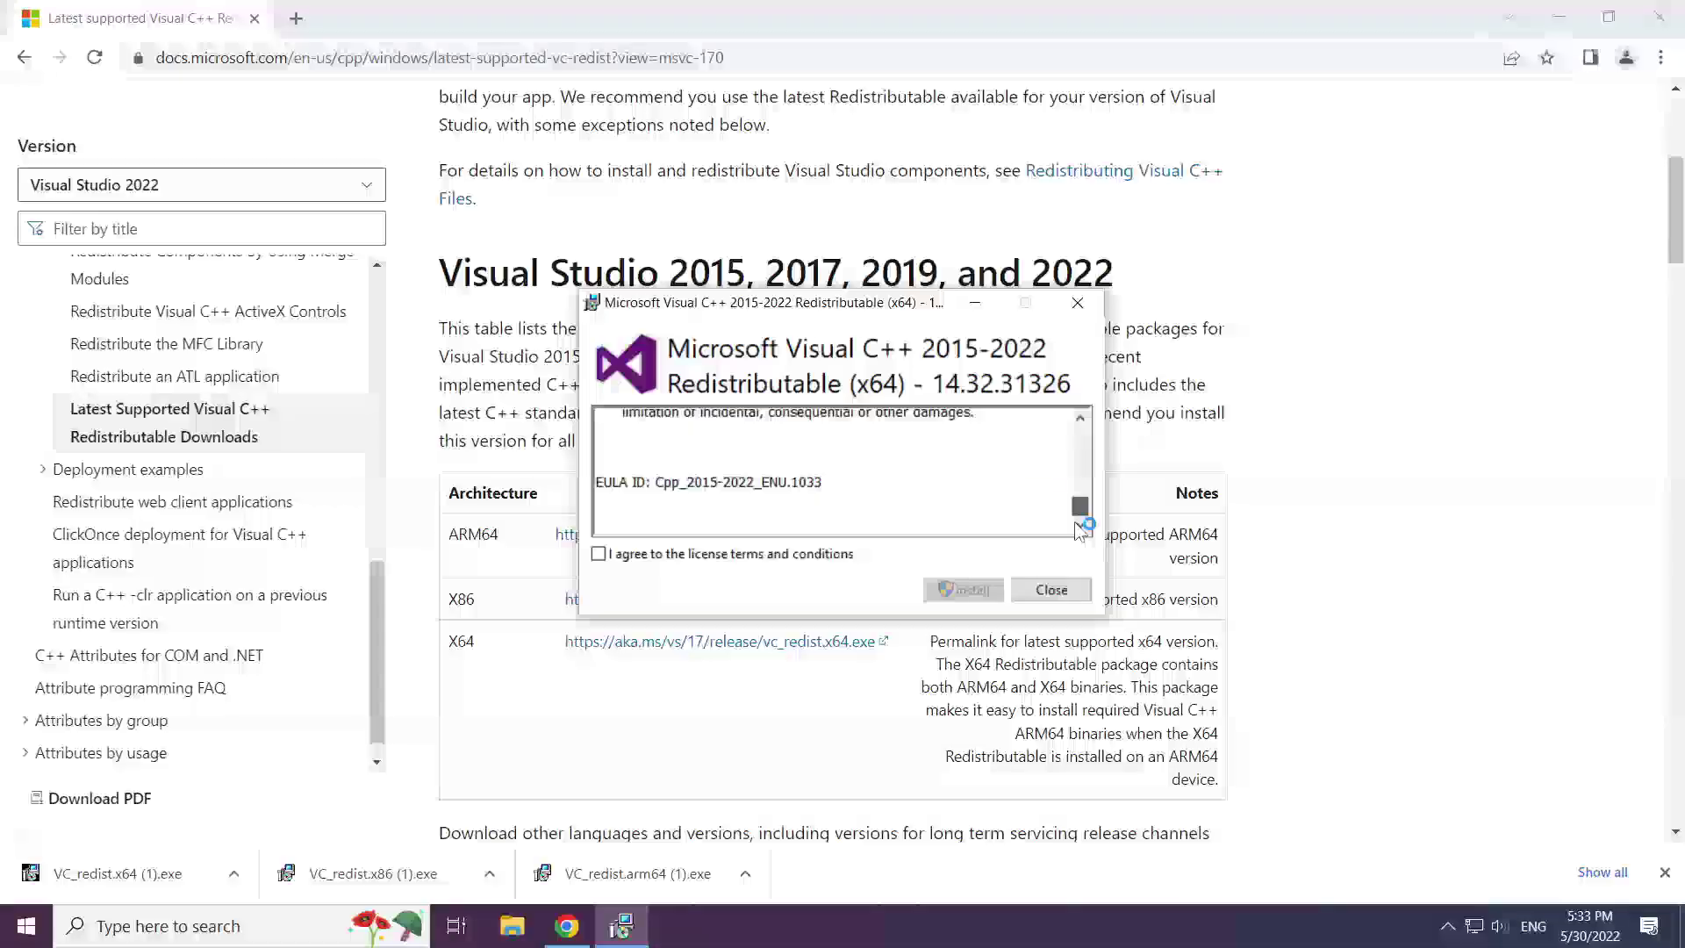
pyautogui.click(602, 554)
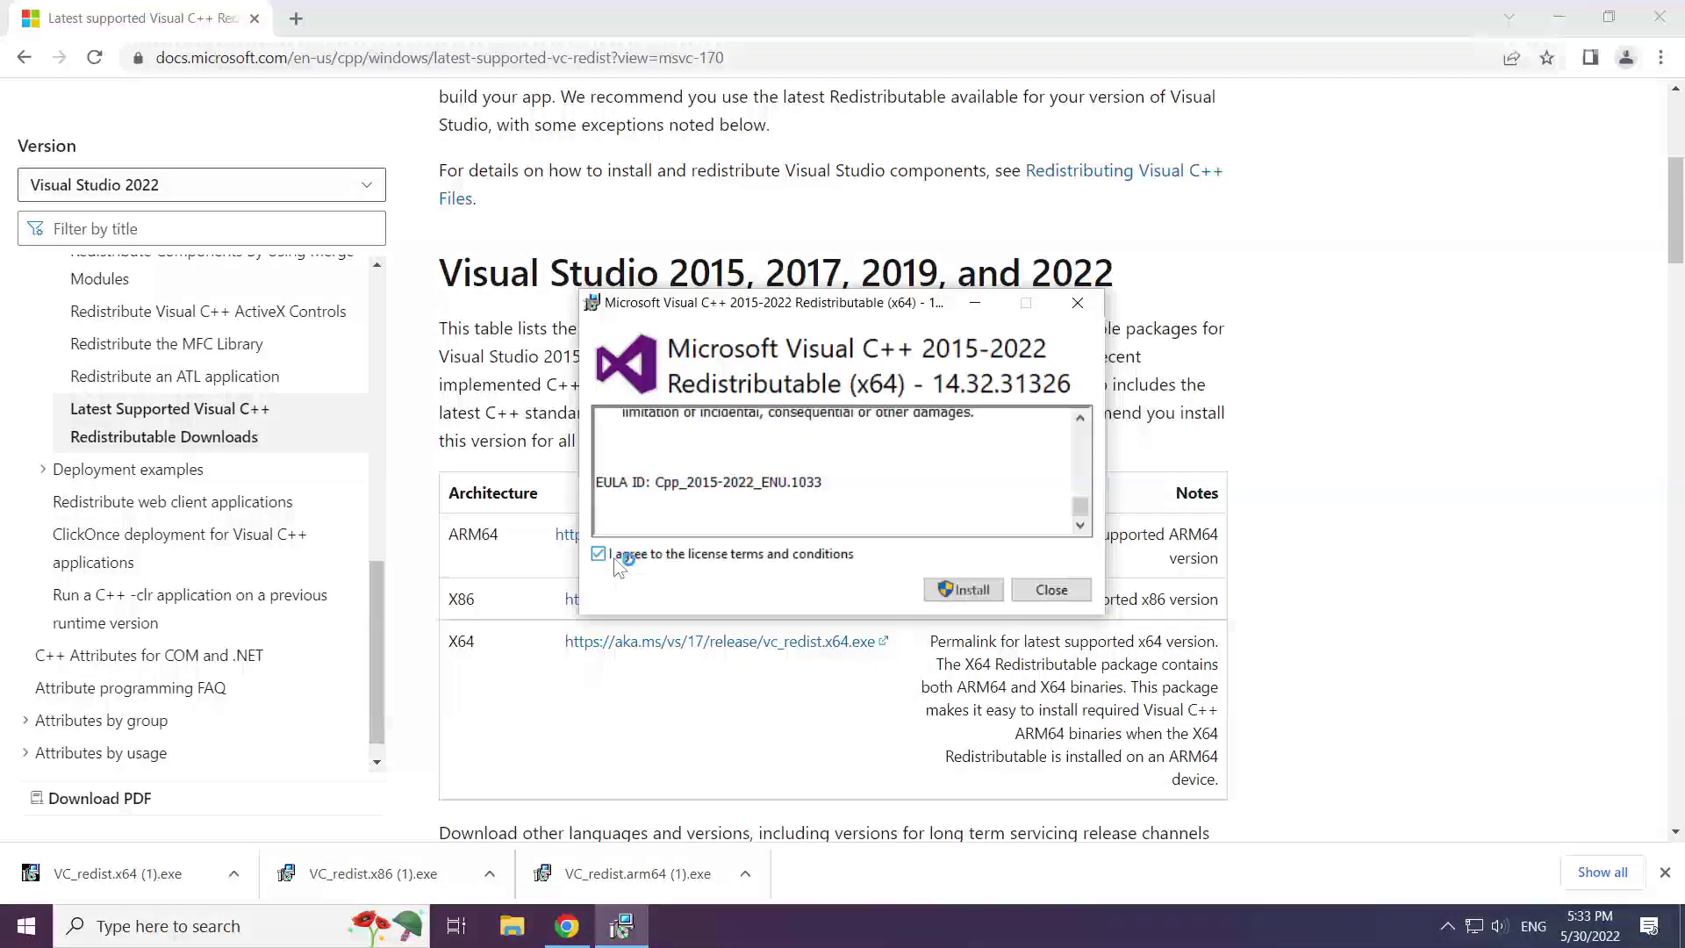
pyautogui.click(966, 591)
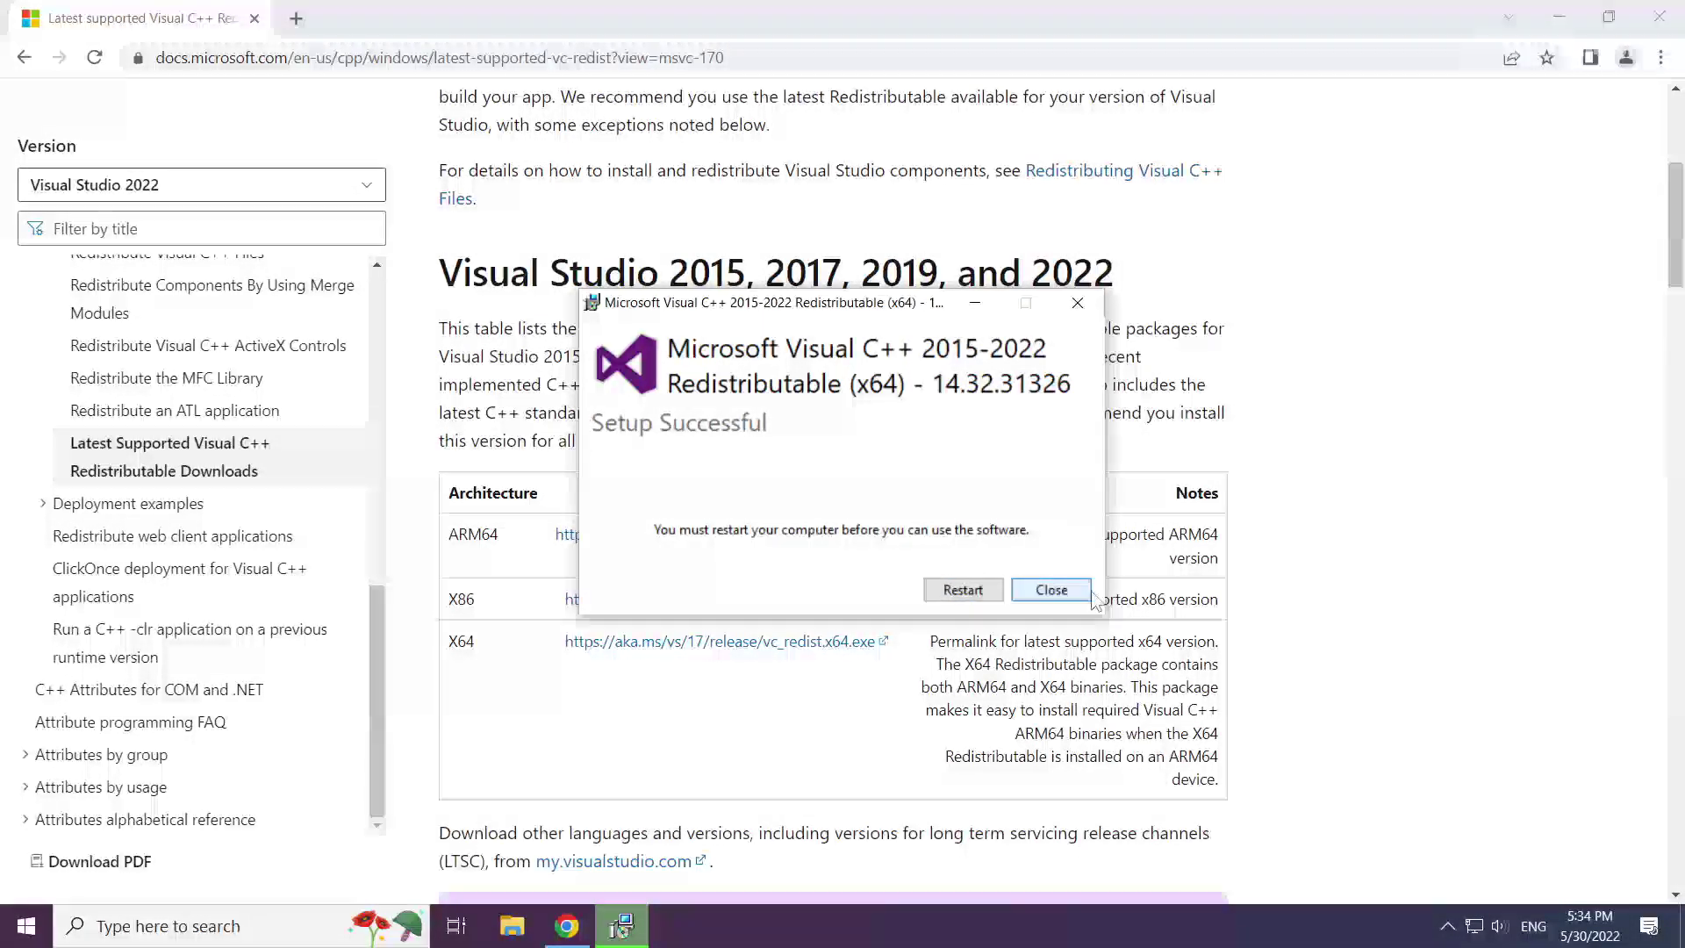
pyautogui.click(1056, 588)
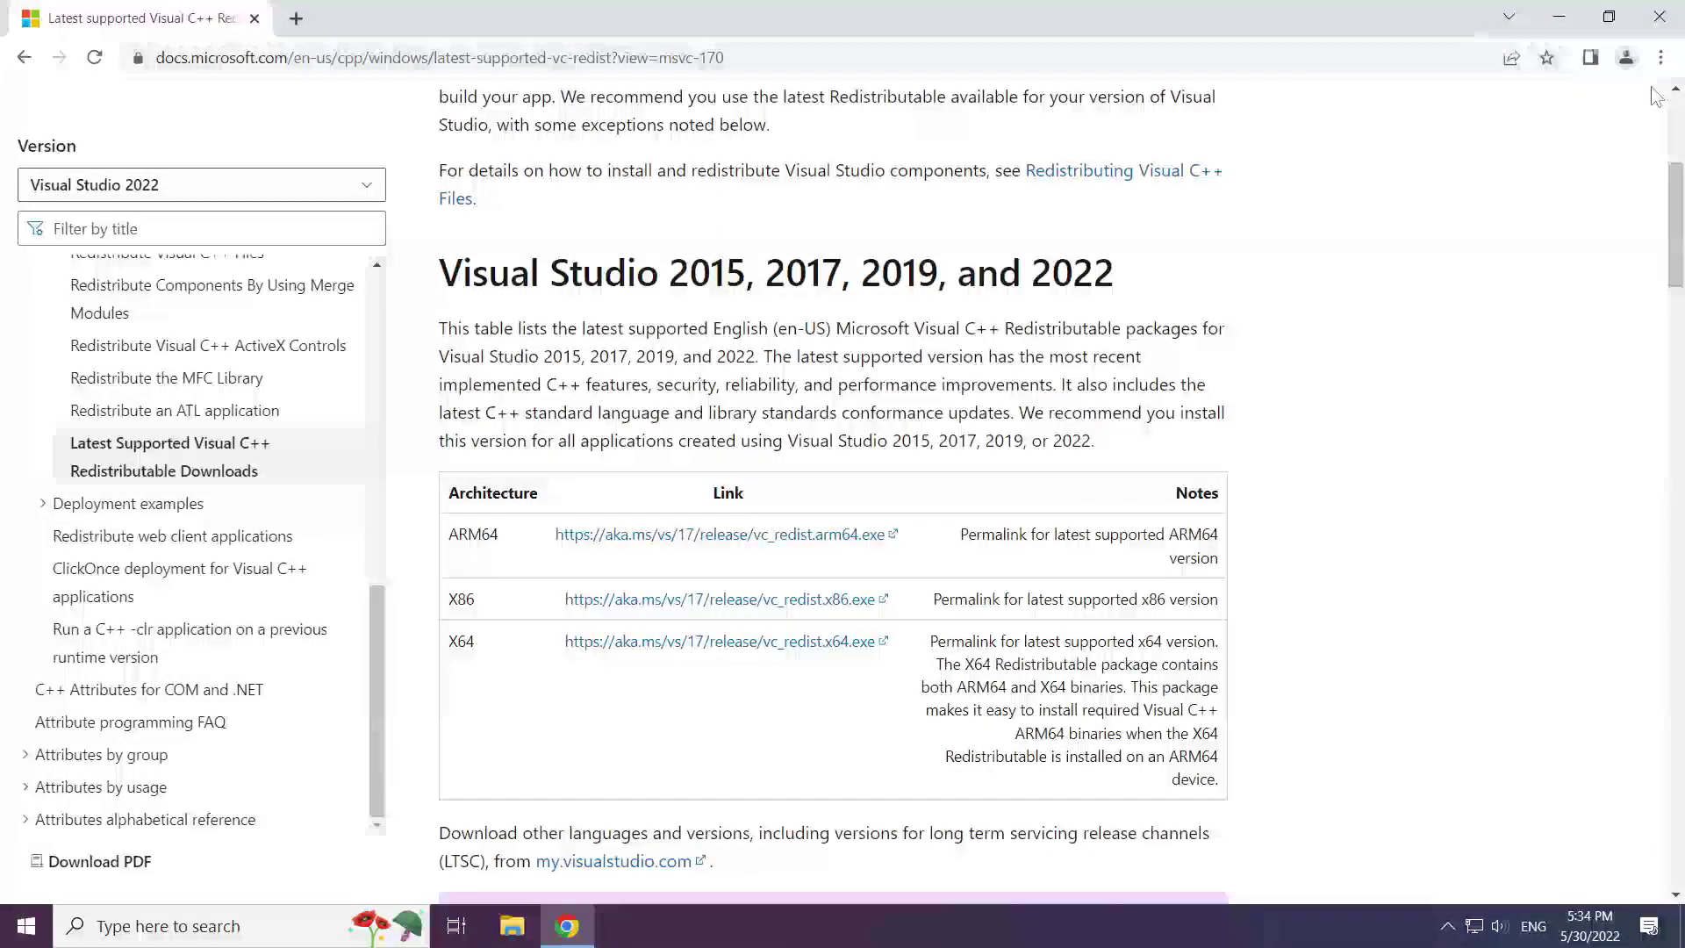
pyautogui.click(1660, 19)
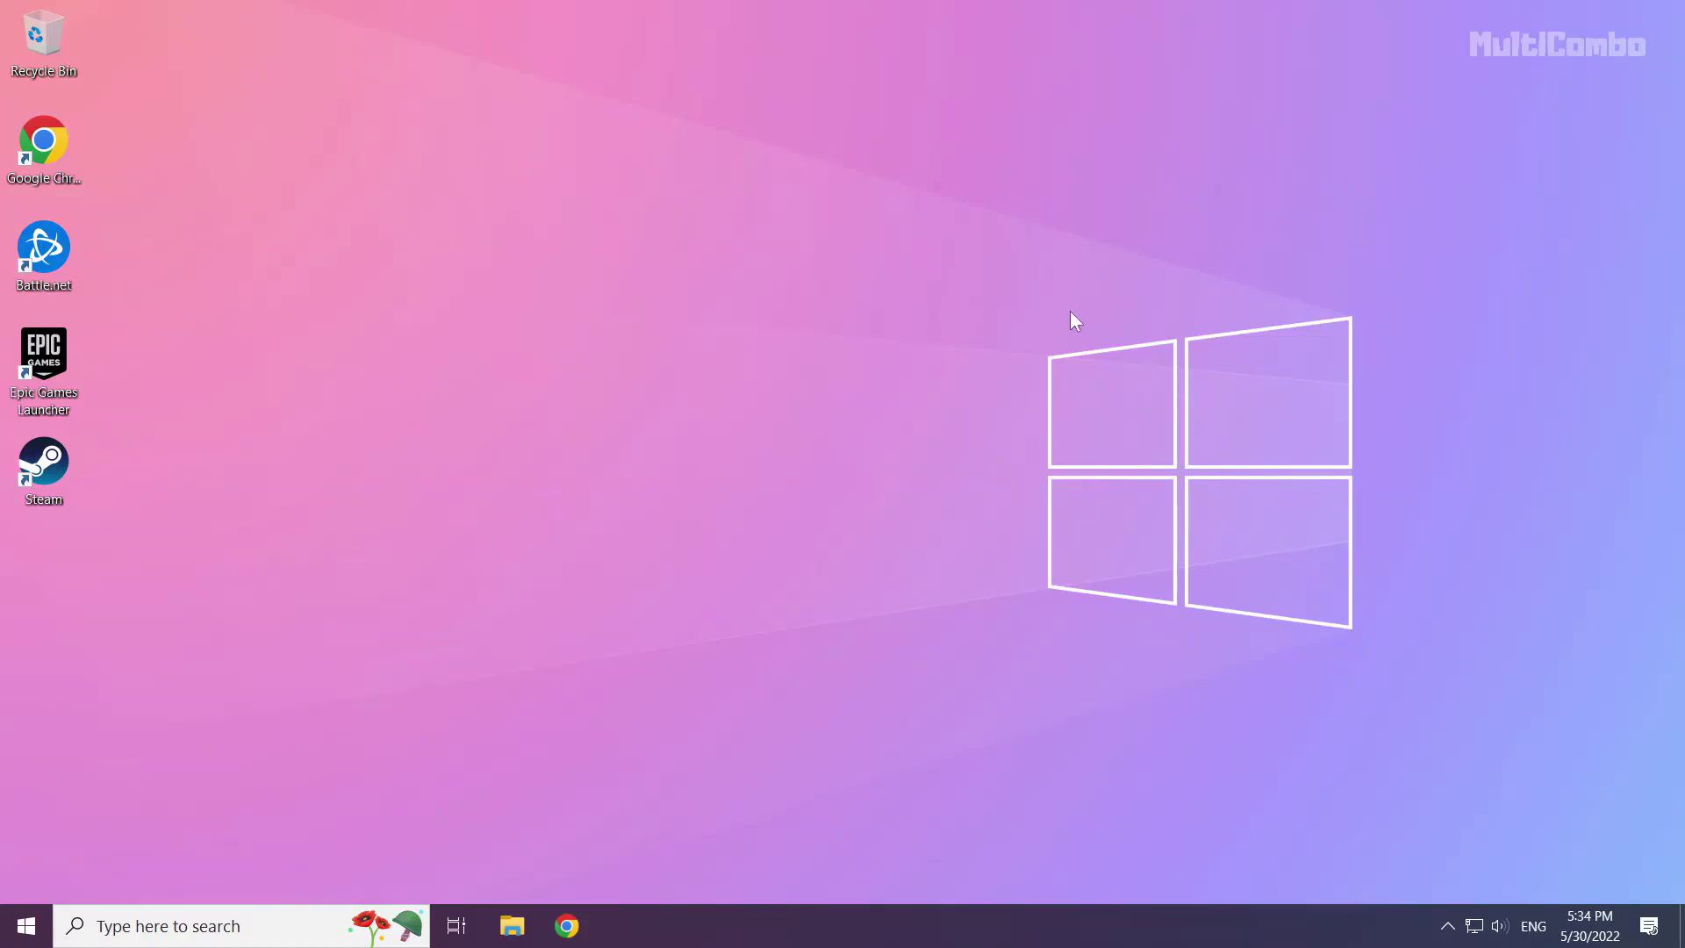
# Launch Task Manager from the Start button's right-click menu and view its Startup tab
pyautogui.rightClick(27, 938)
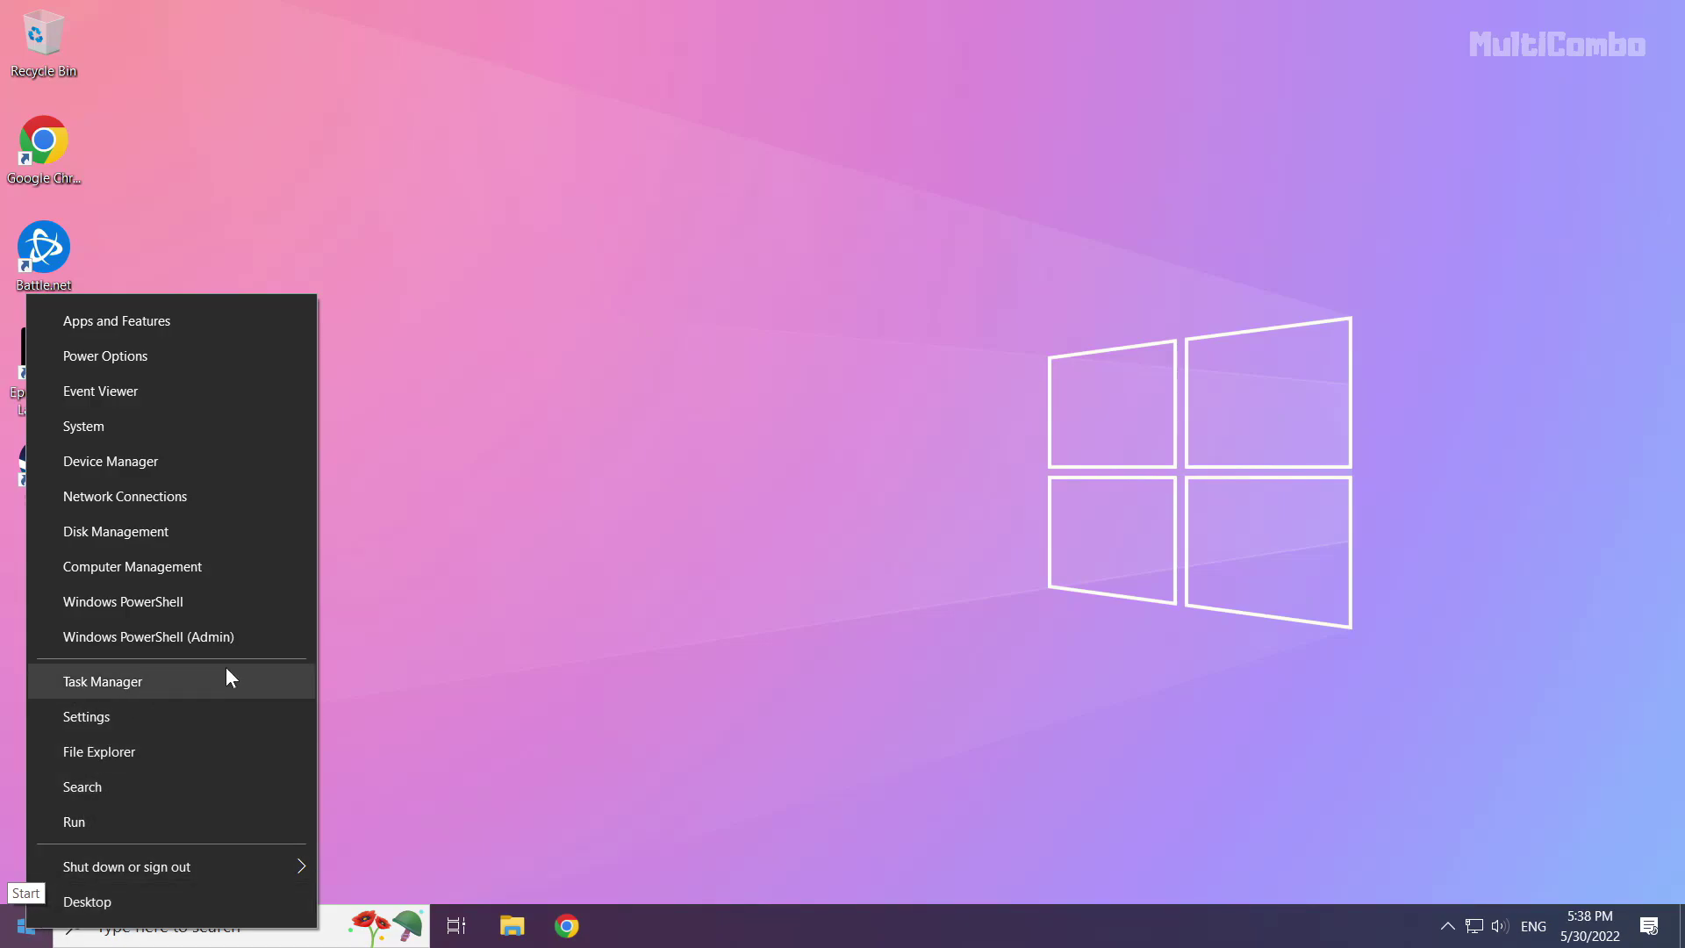
pyautogui.click(151, 683)
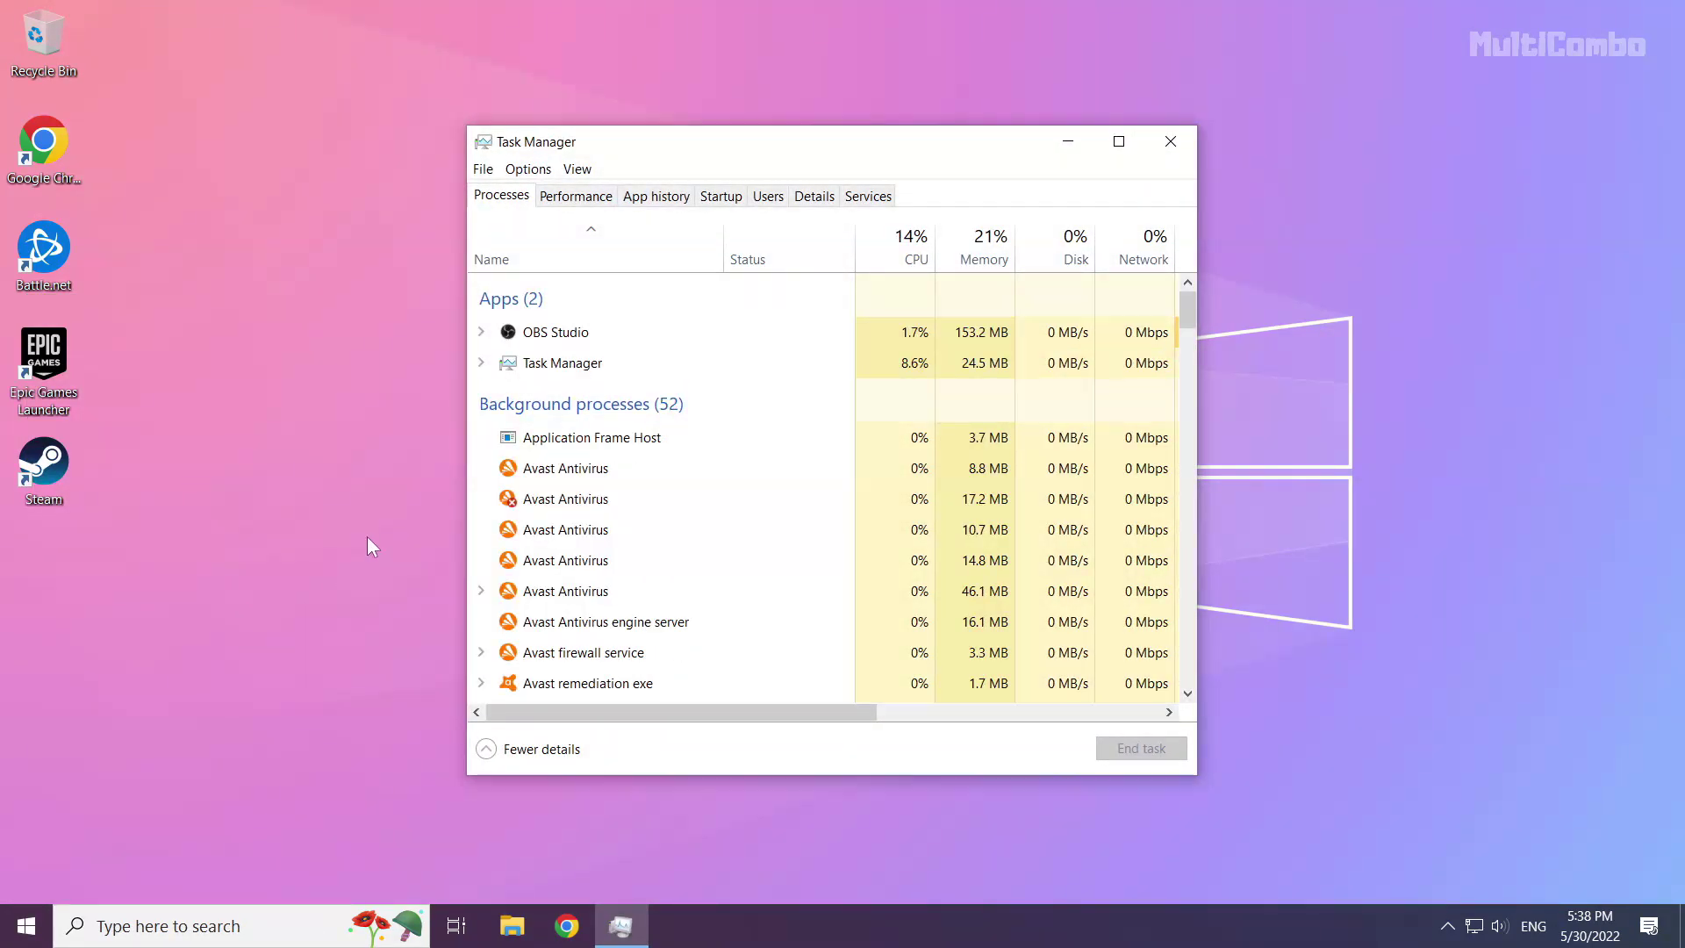
pyautogui.click(725, 200)
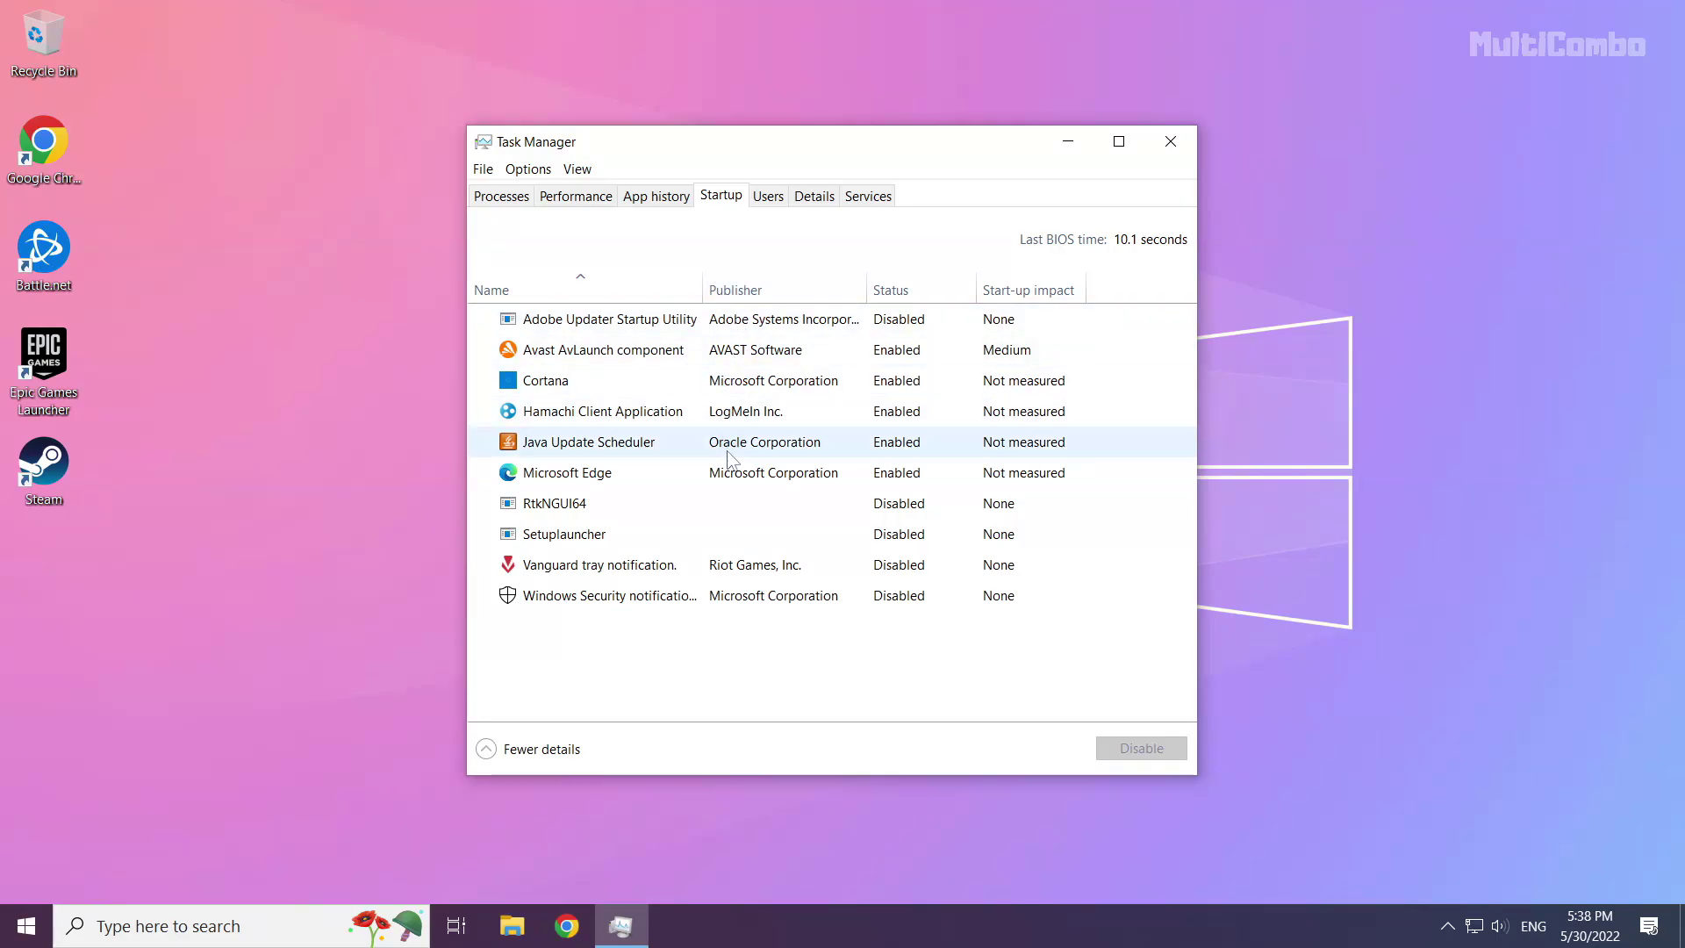
# Disable Microsoft Edge and Java Update Scheduler at startup
pyautogui.click(639, 472)
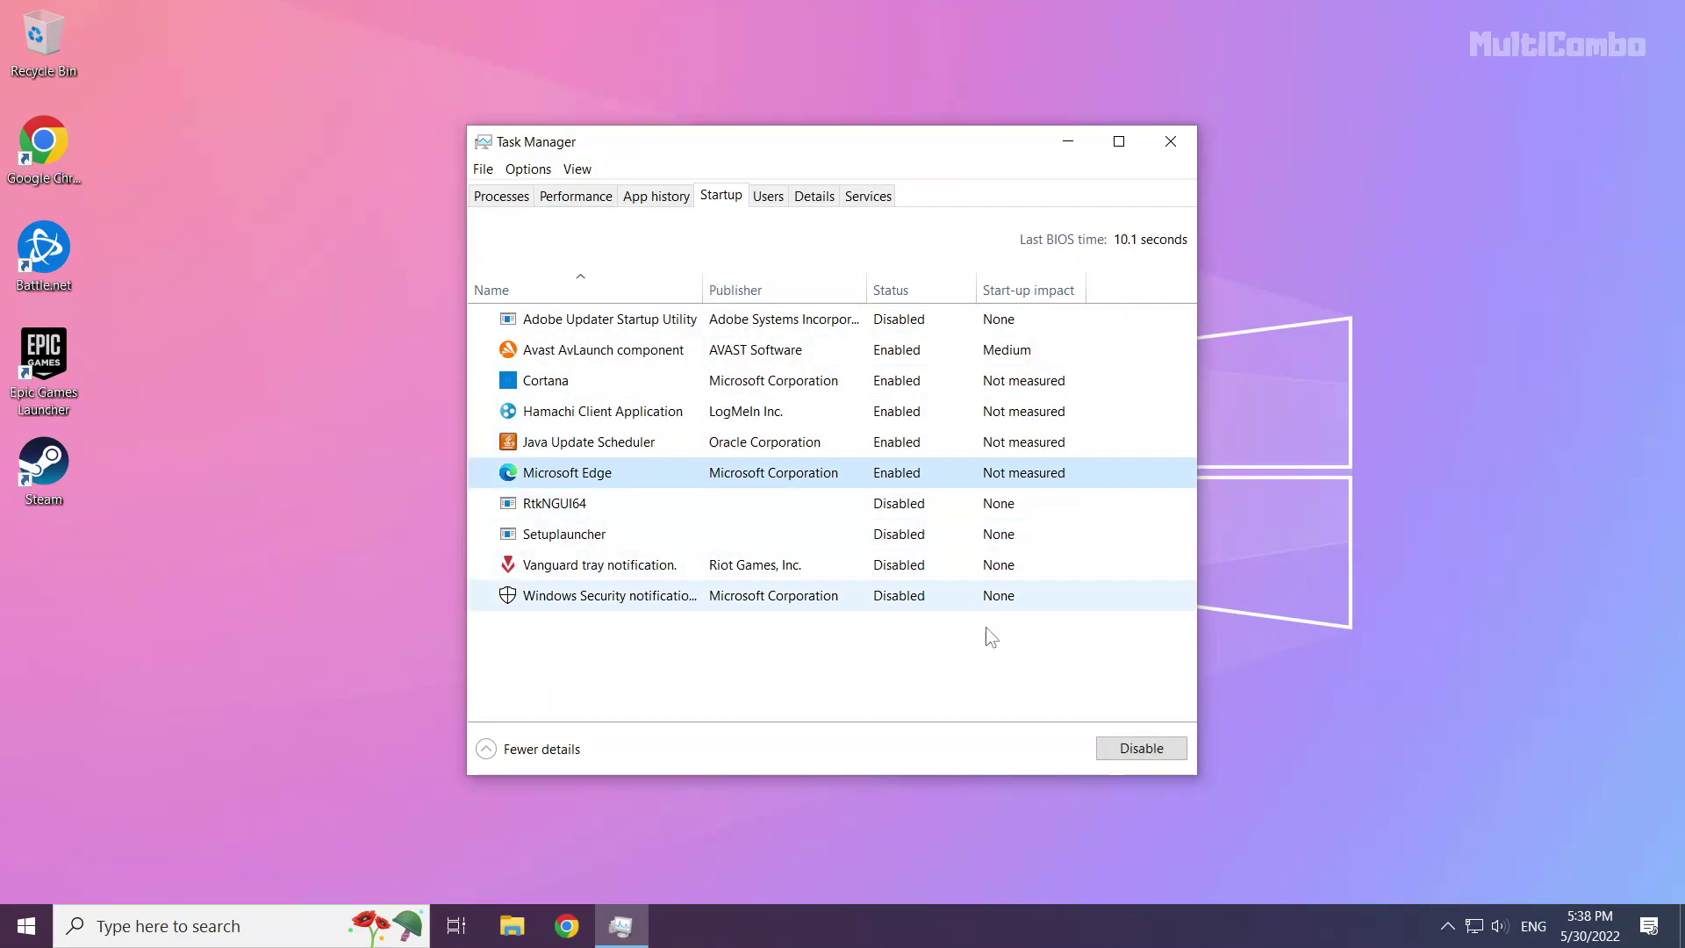
pyautogui.click(1142, 749)
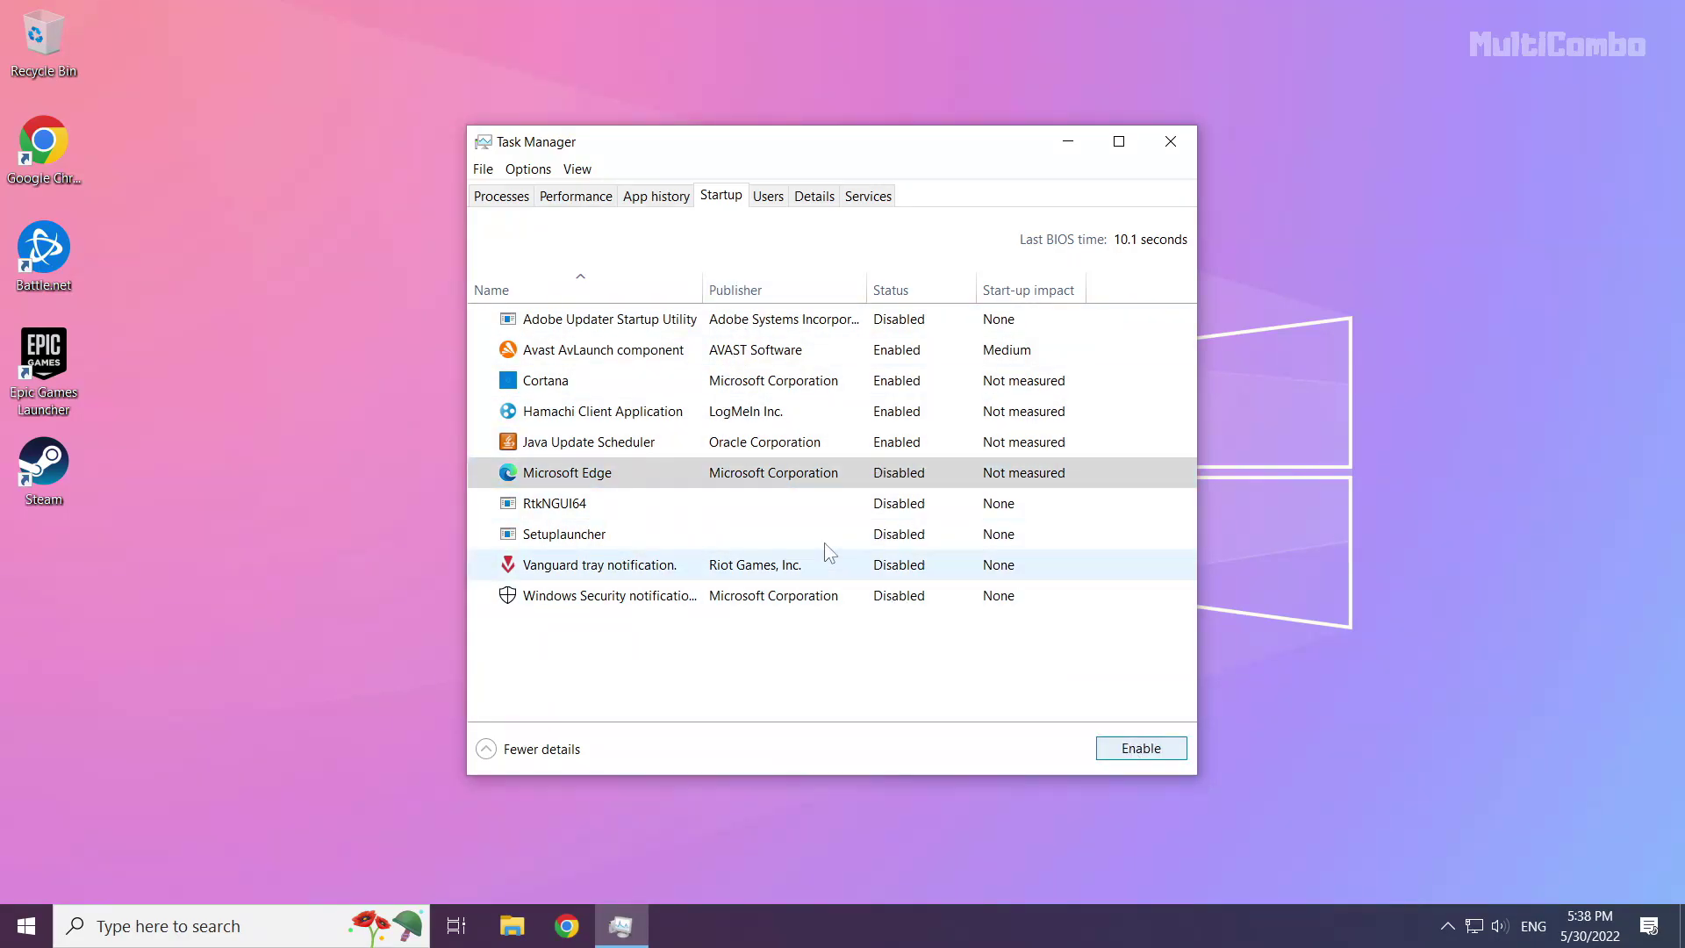
pyautogui.click(665, 450)
pyautogui.click(1141, 747)
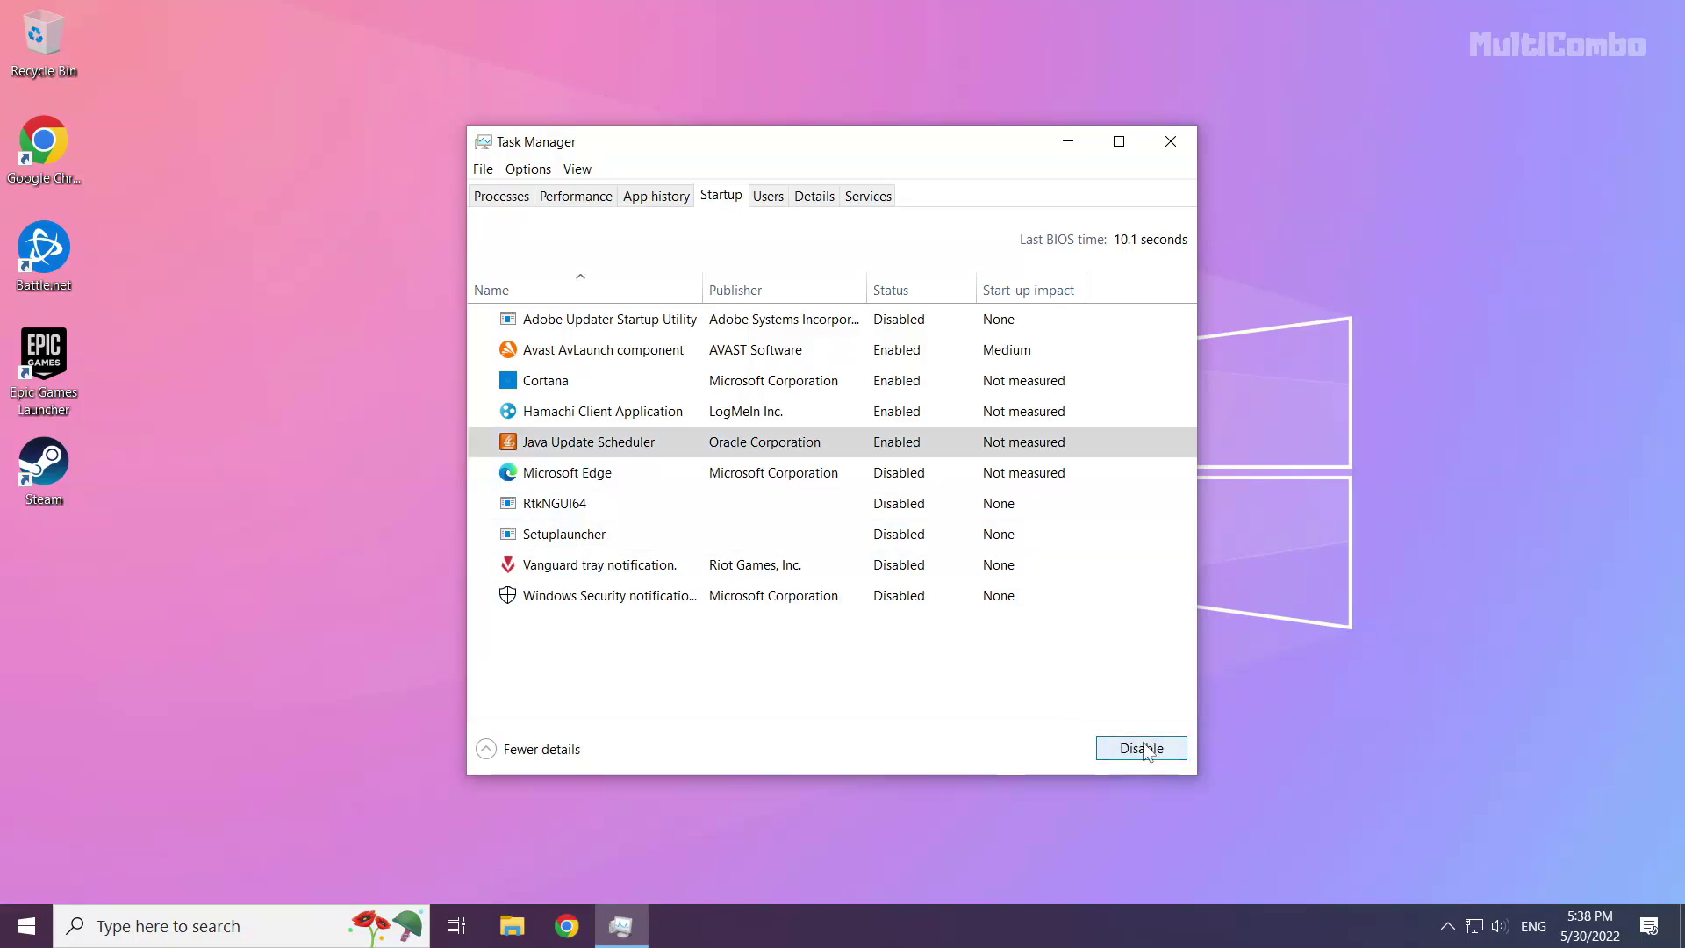
# Disable Hamachi Client Application and Cortana at startup, then close Task Manager
pyautogui.click(722, 413)
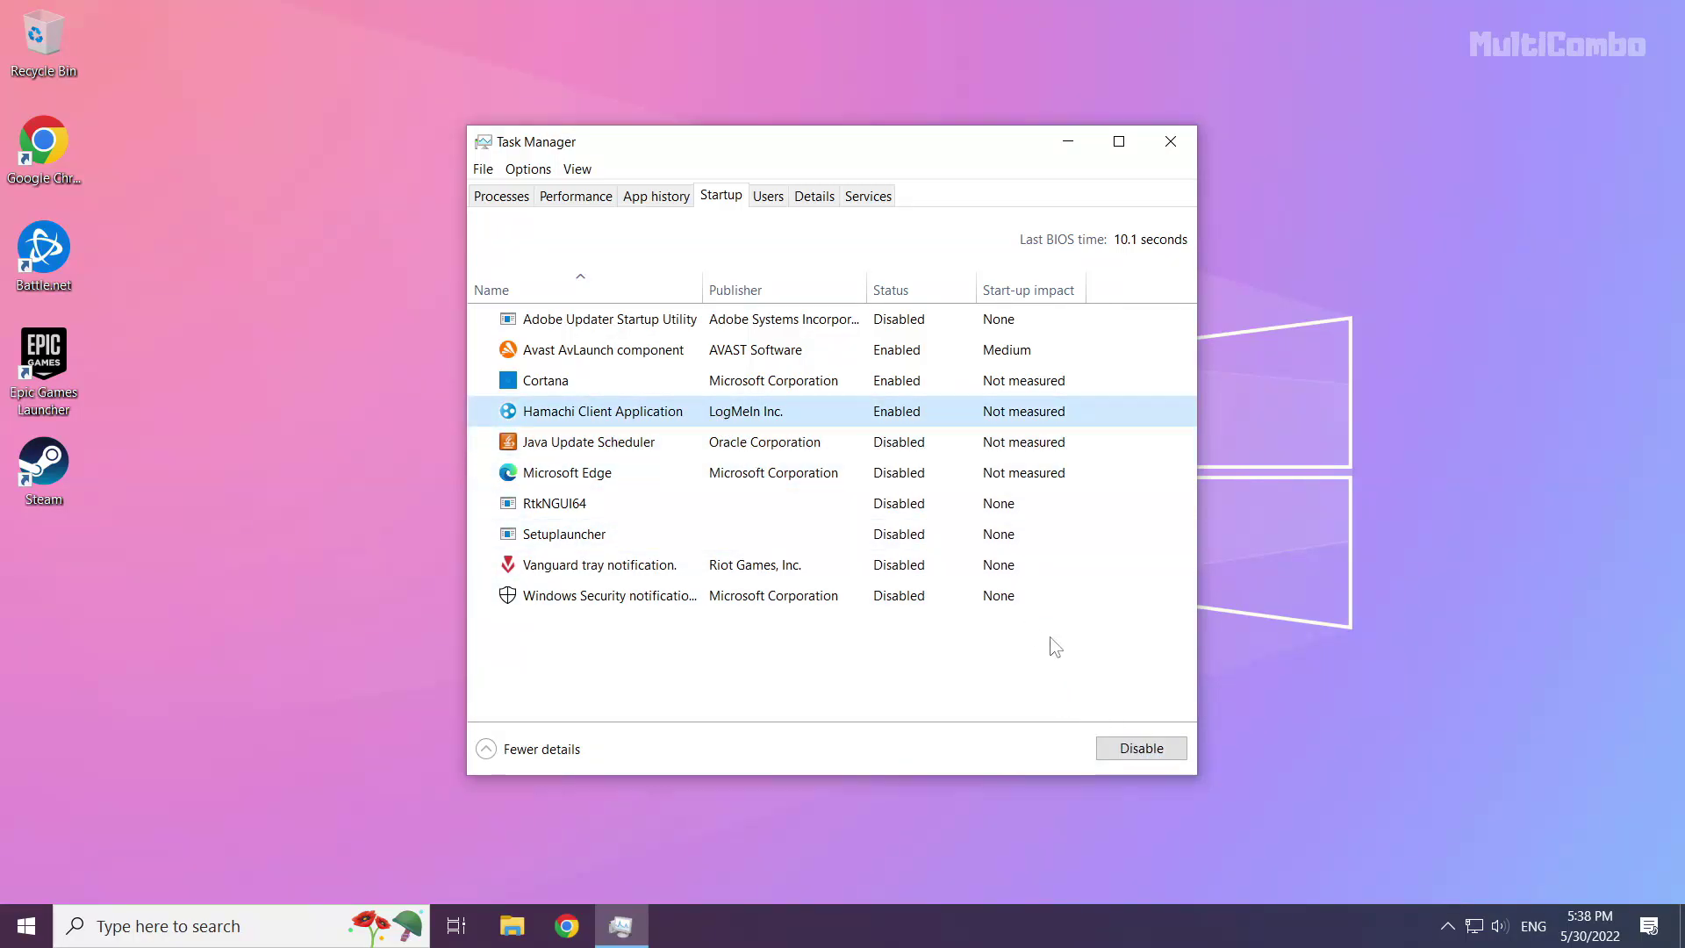
pyautogui.click(1166, 751)
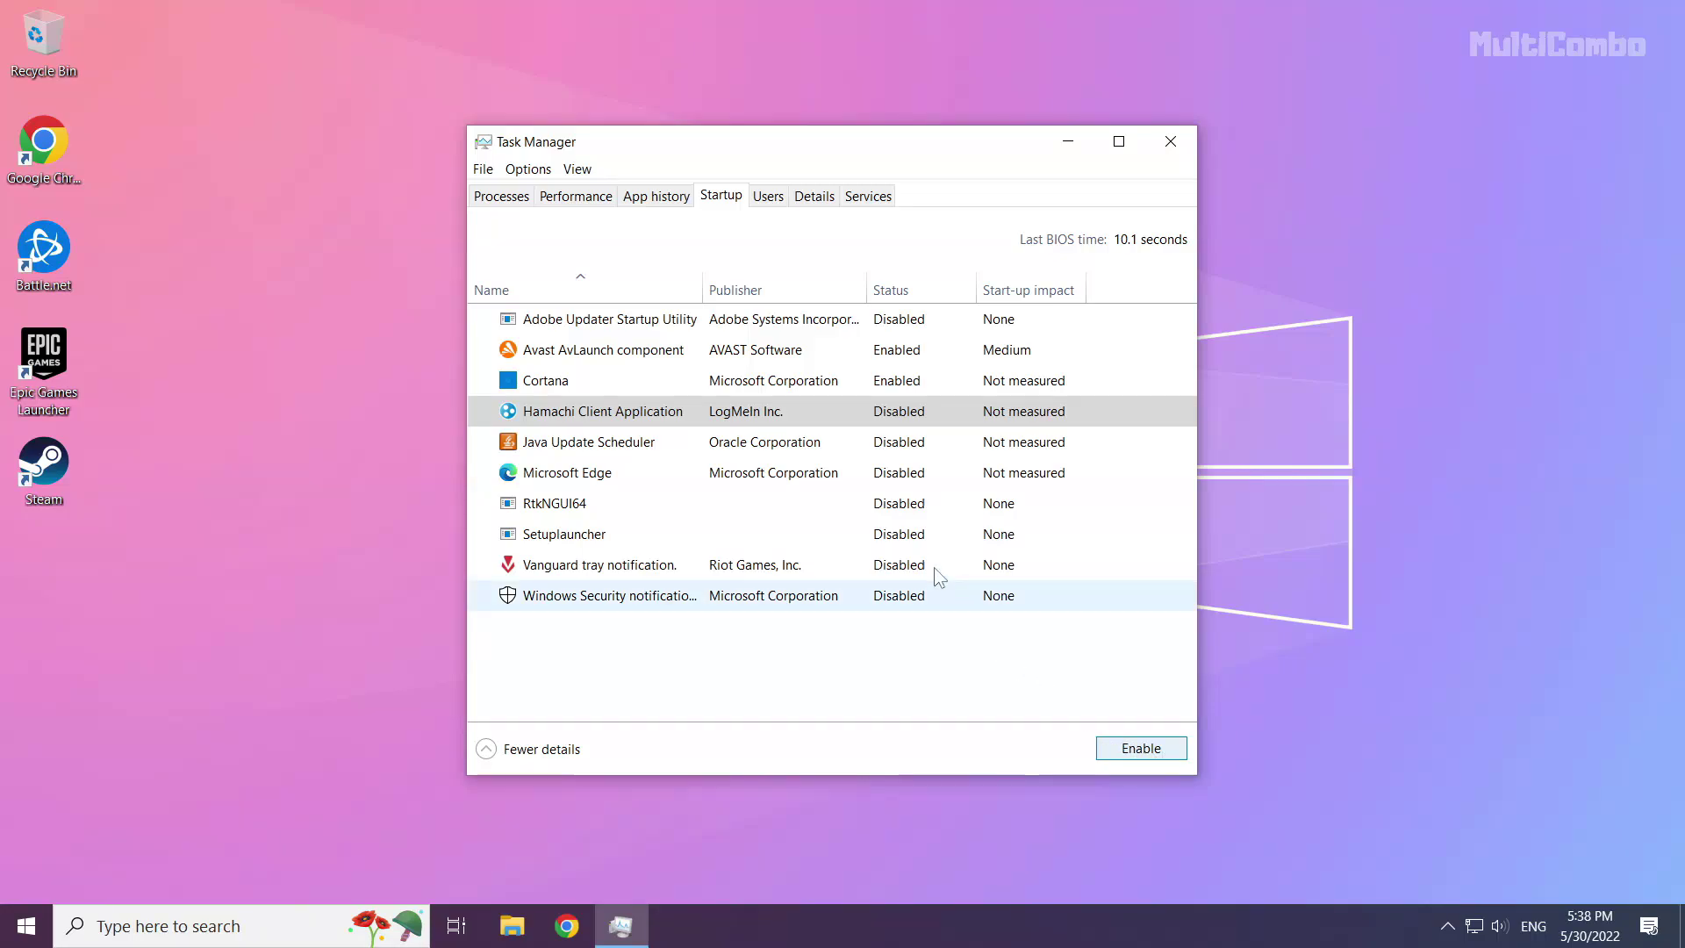
pyautogui.click(812, 390)
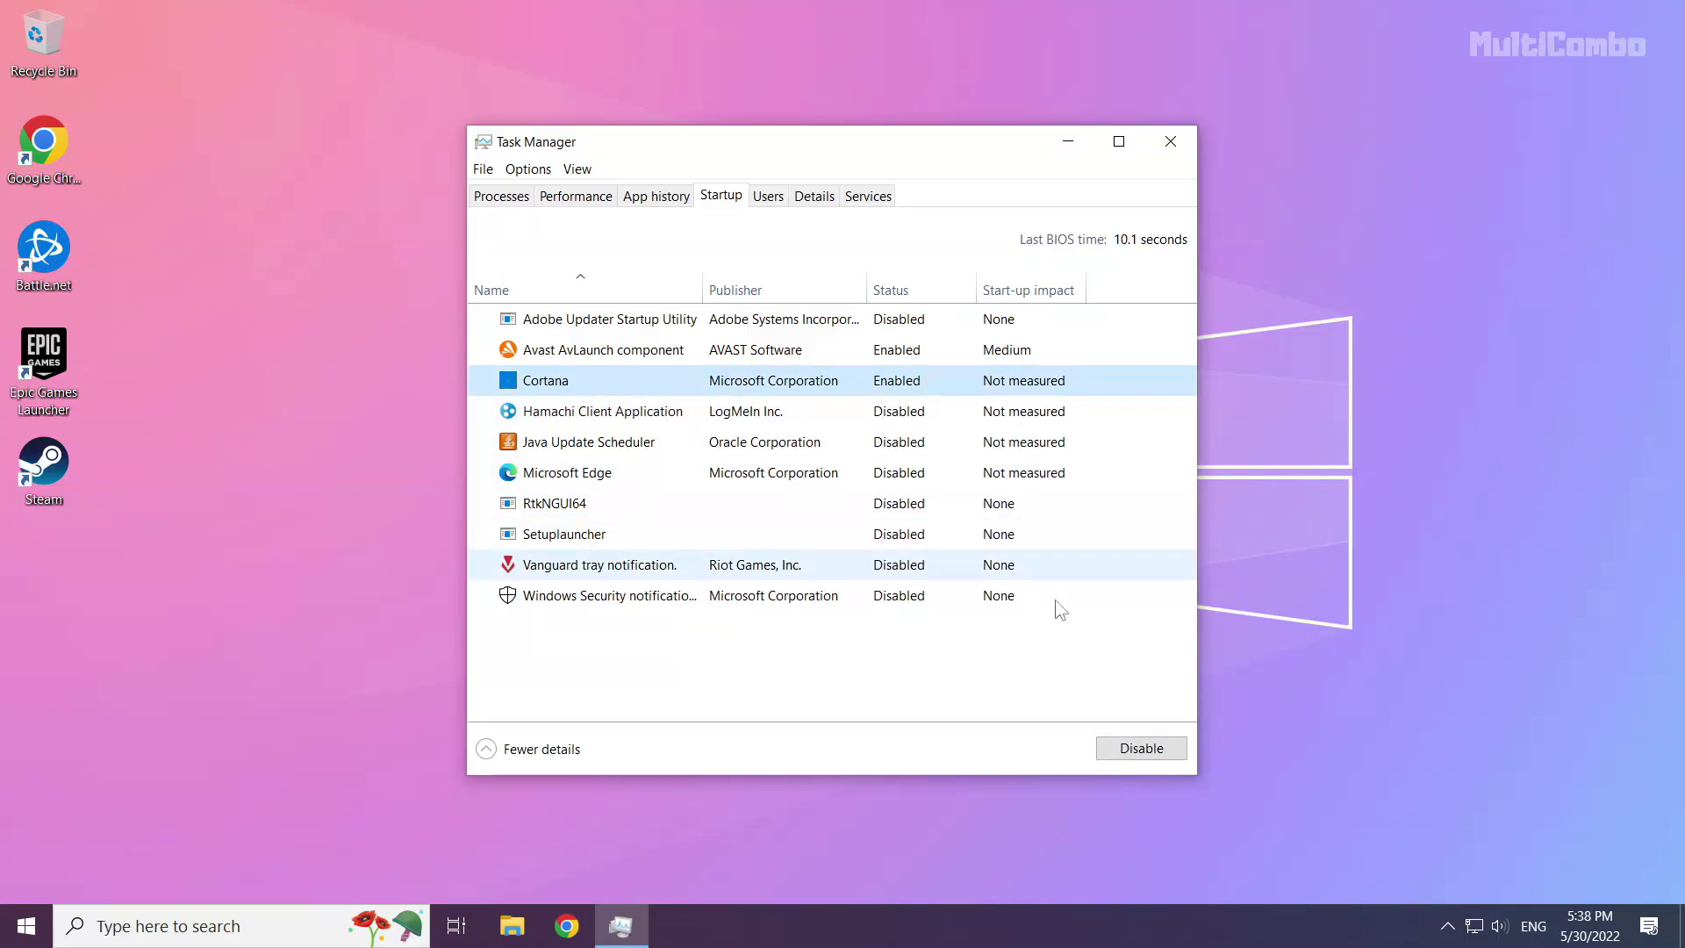
pyautogui.click(1144, 753)
pyautogui.click(1134, 751)
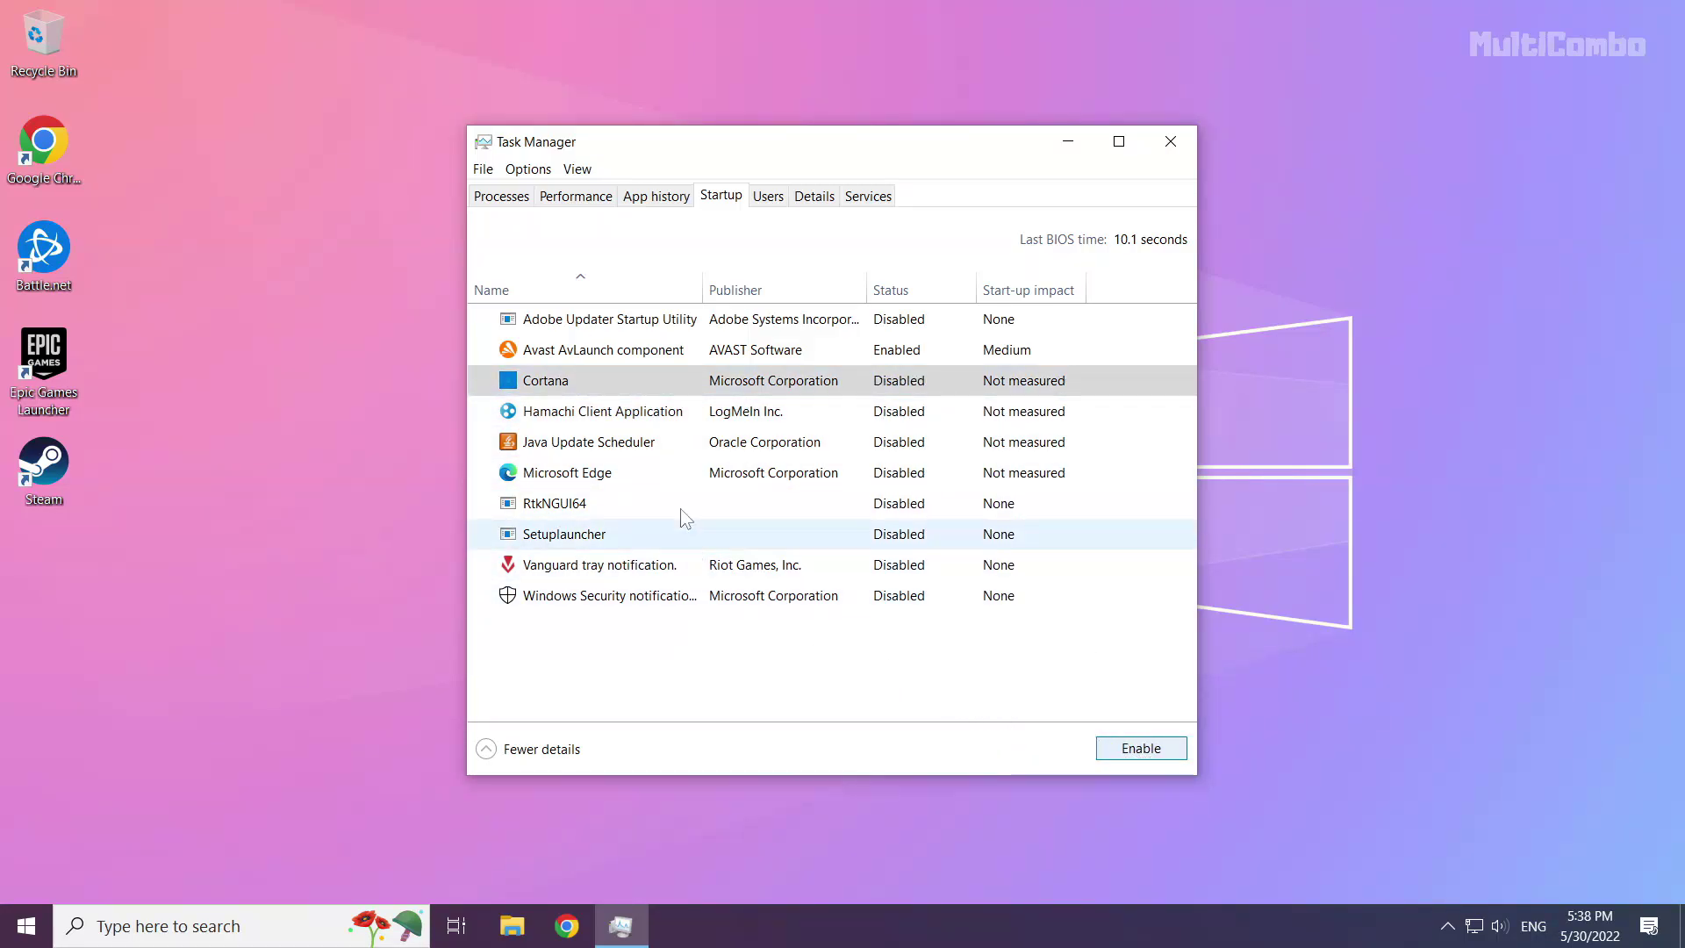
pyautogui.click(1173, 144)
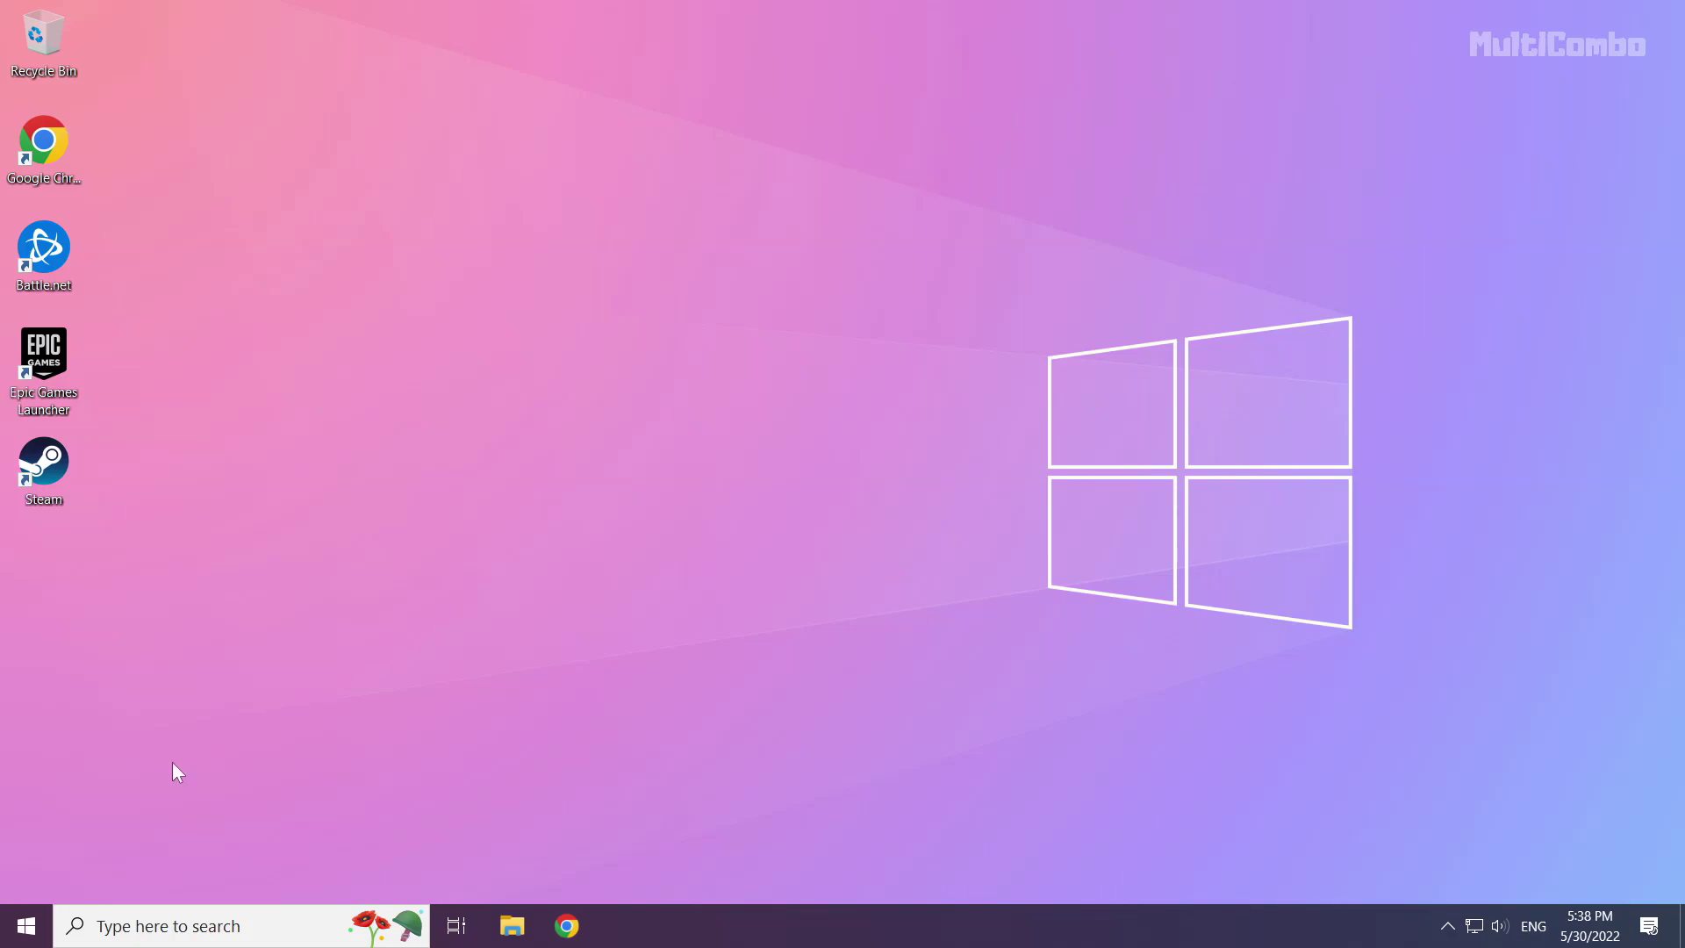
# Show the Sleep, Shut down and Restart options from the Start menu's Power button
pyautogui.click(27, 921)
pyautogui.click(28, 881)
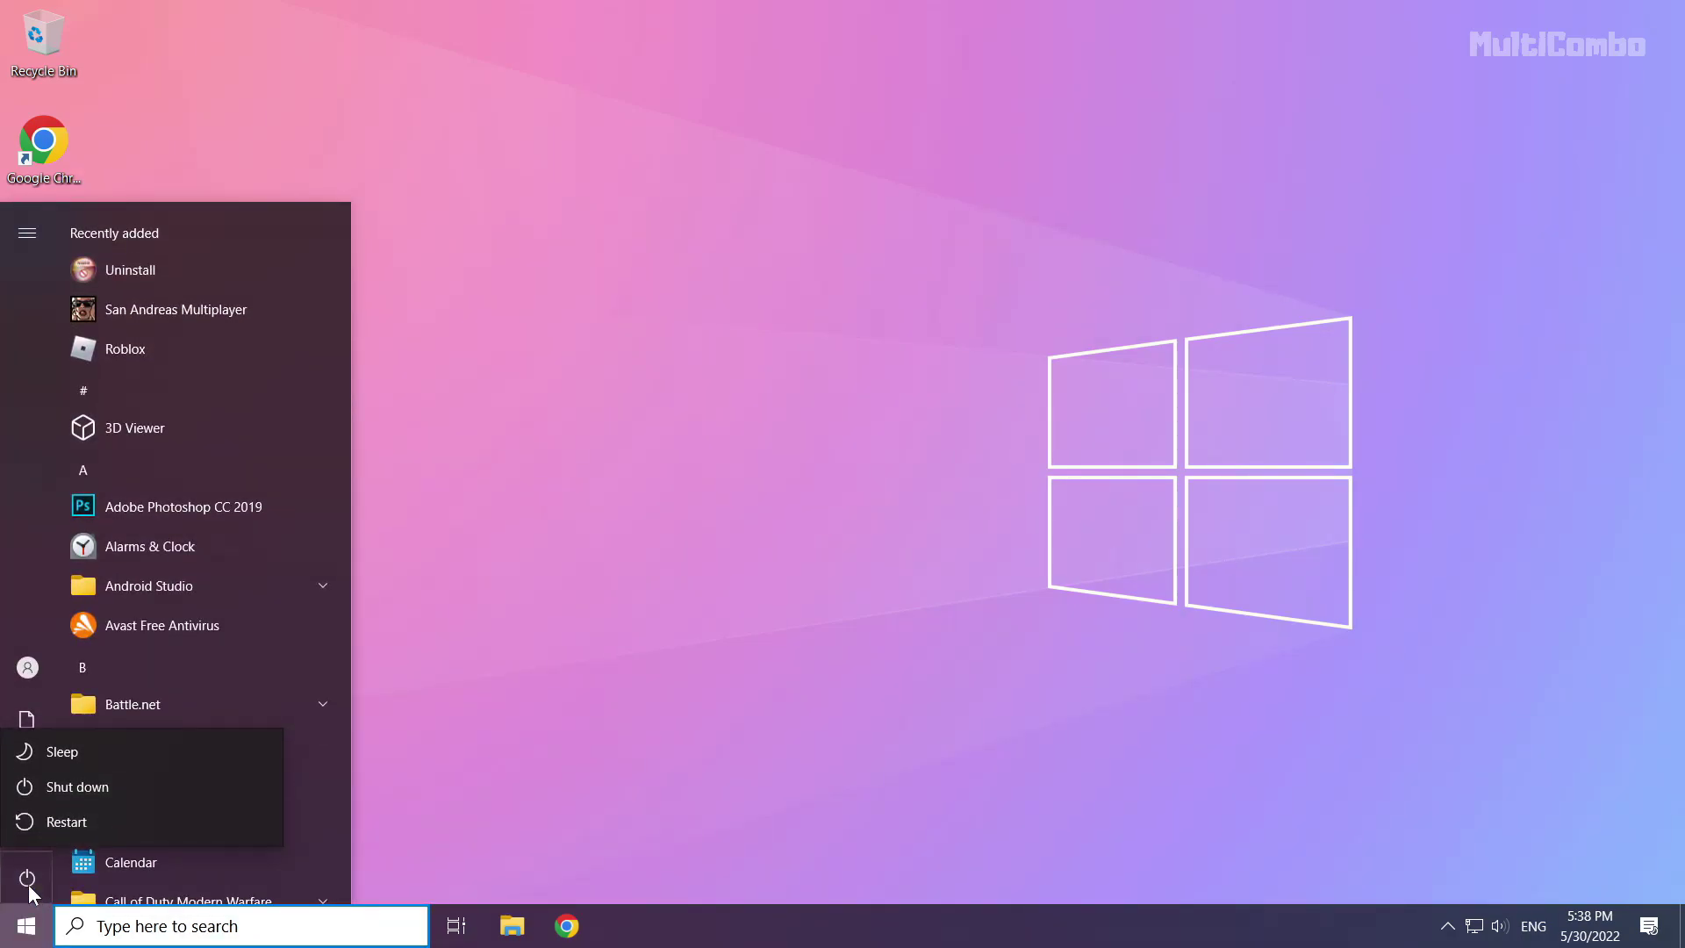